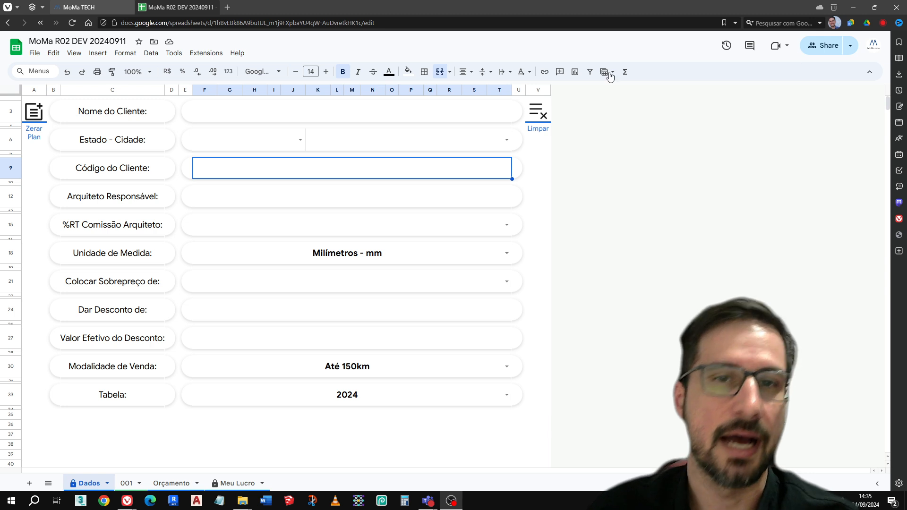
# Enter the customer's name in the Nome do Cliente field
pyautogui.click(405, 115)
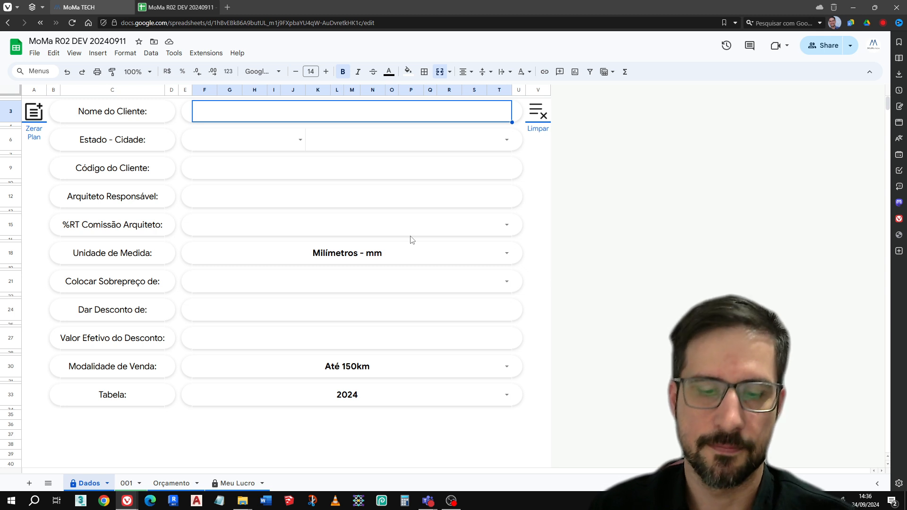
pyautogui.write('Bruna')
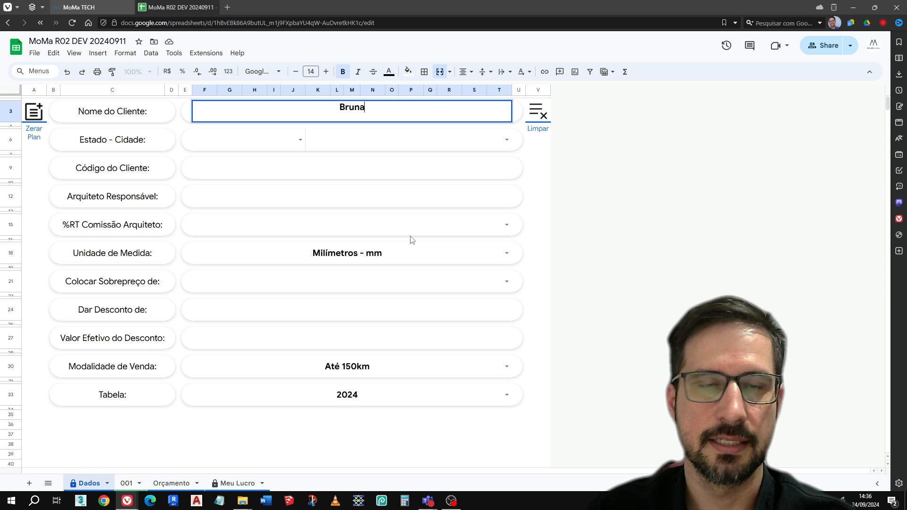
pyautogui.press('Return')
# Set the customer's state to Santa Catarina and the city to Araranguá
pyautogui.click(290, 148)
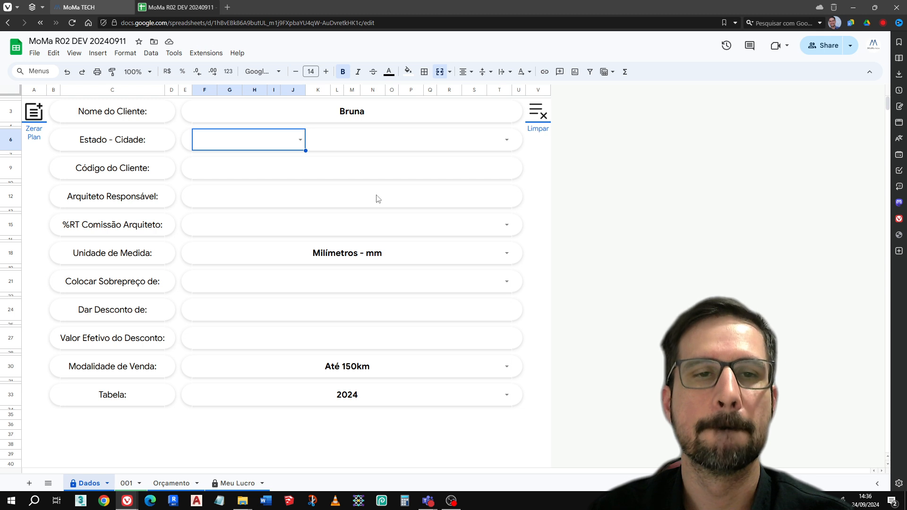
pyautogui.write('Sa')
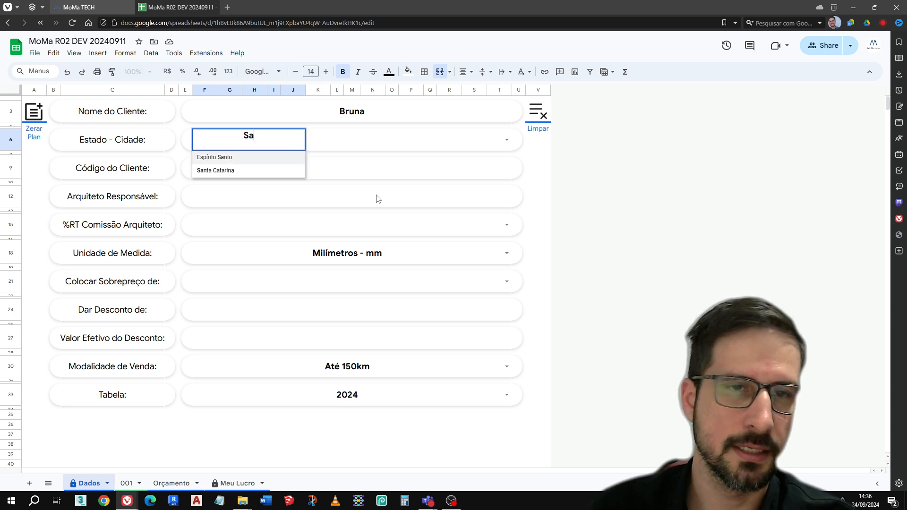
pyautogui.click(238, 171)
pyautogui.click(390, 140)
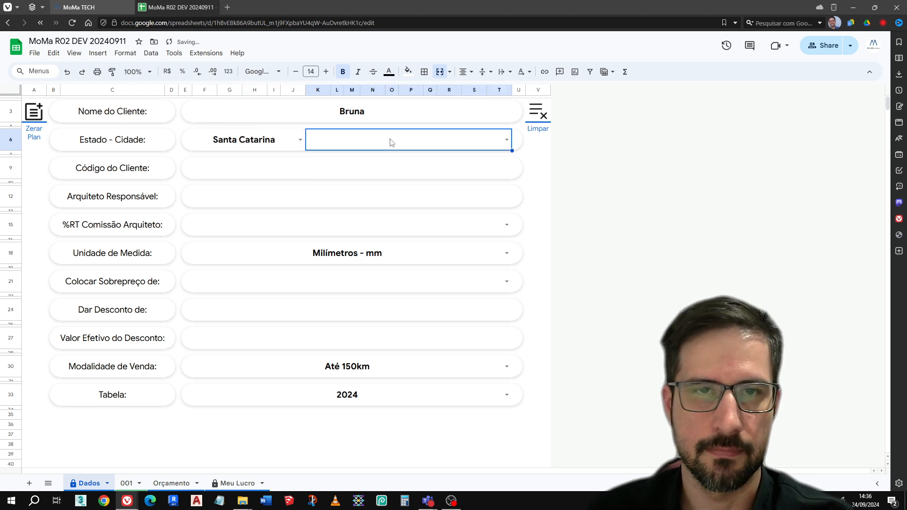
pyautogui.write('Ara')
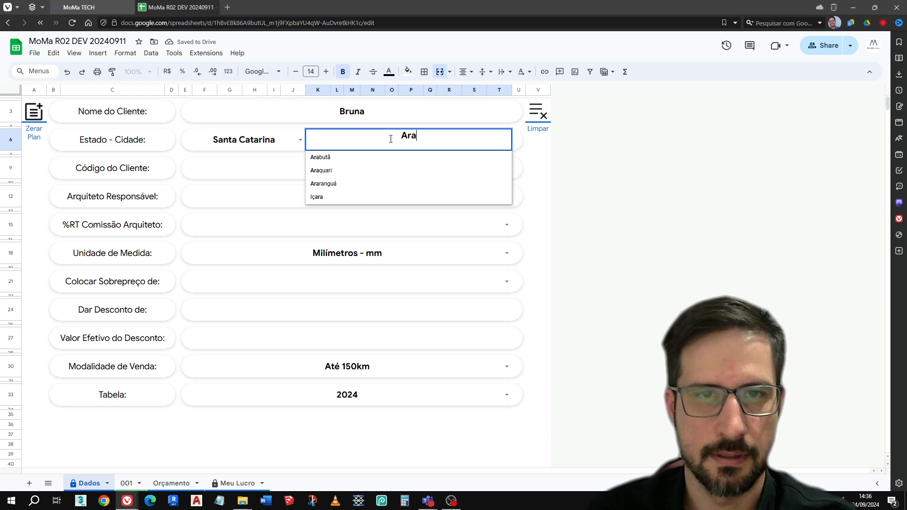
pyautogui.click(355, 185)
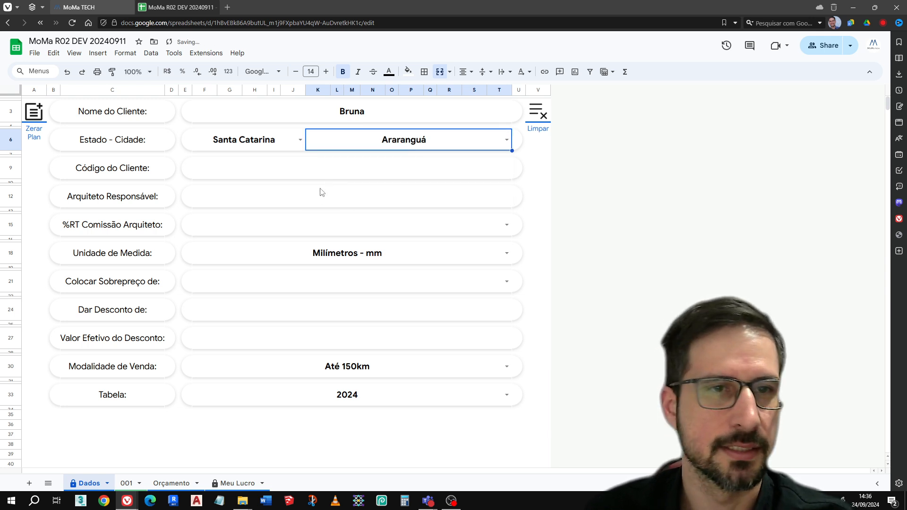
# Enter the customer code in the Código do Cliente field
pyautogui.click(337, 175)
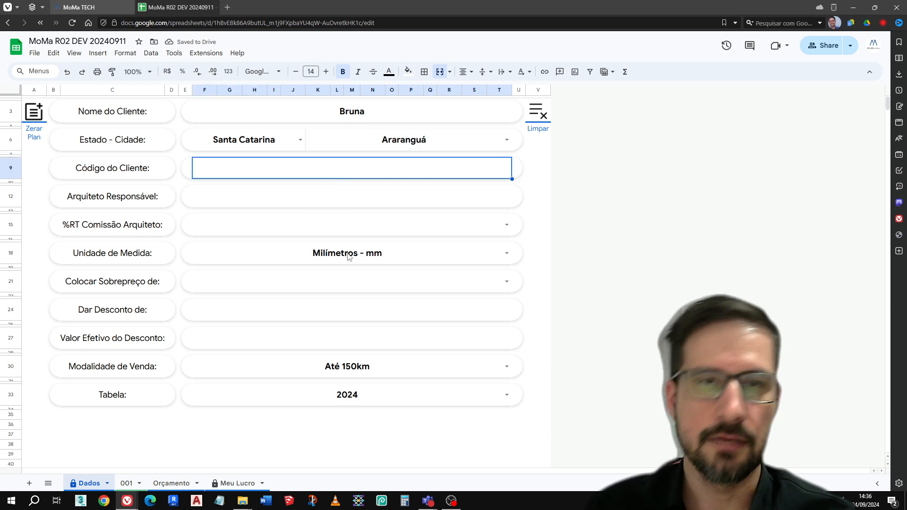
pyautogui.write('BR')
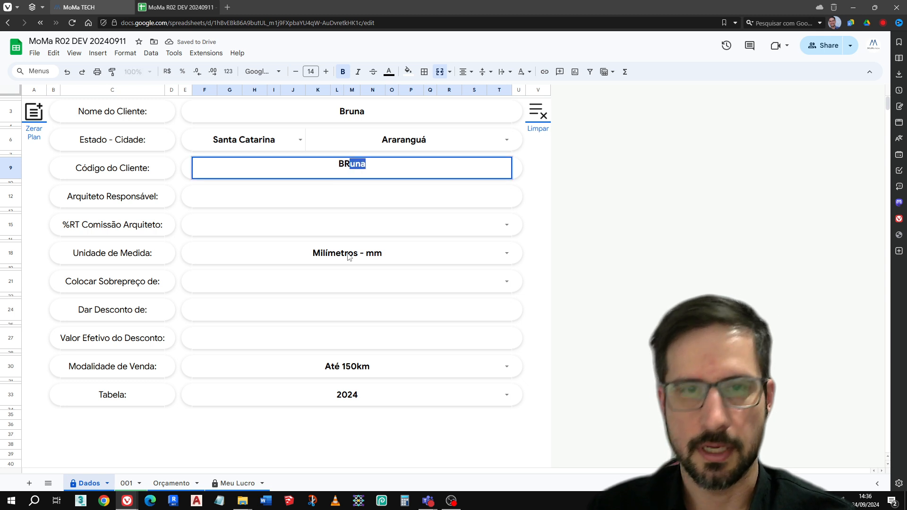
pyautogui.write('U.')
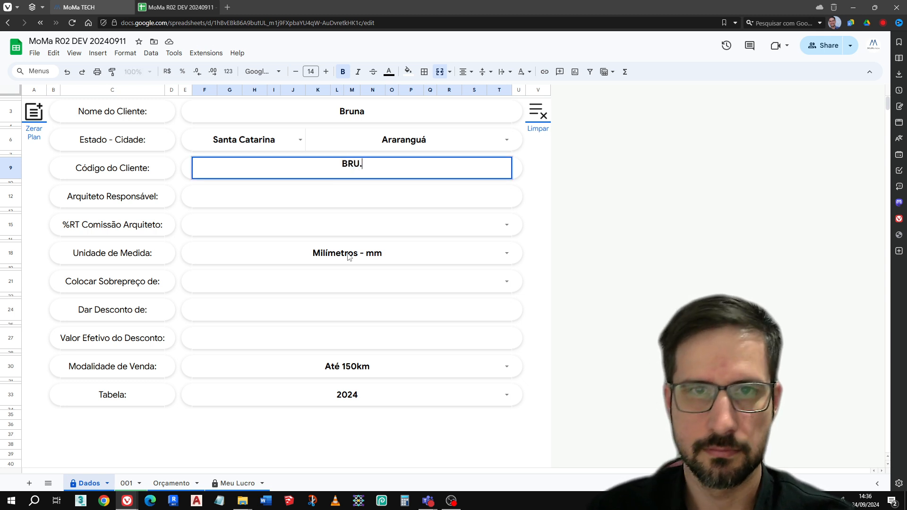
pyautogui.write('ARA')
pyautogui.press('Return')
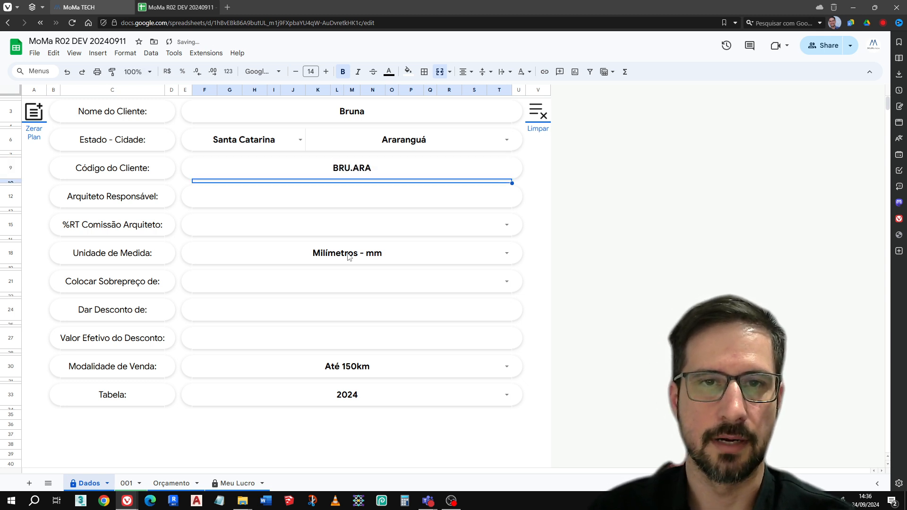
# Enter the responsible architect's name and set the architect's RT commission to 5%
pyautogui.click(368, 206)
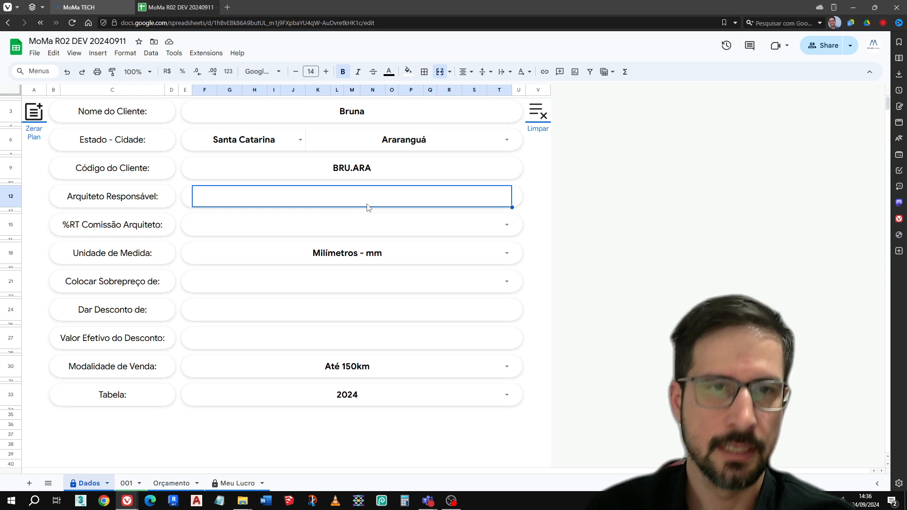
pyautogui.write('Victor')
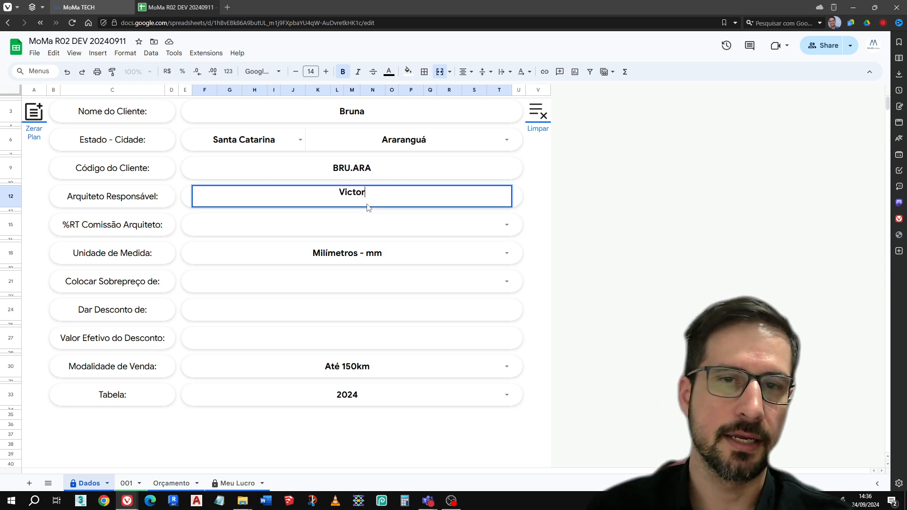
pyautogui.press('Return')
pyautogui.click(379, 233)
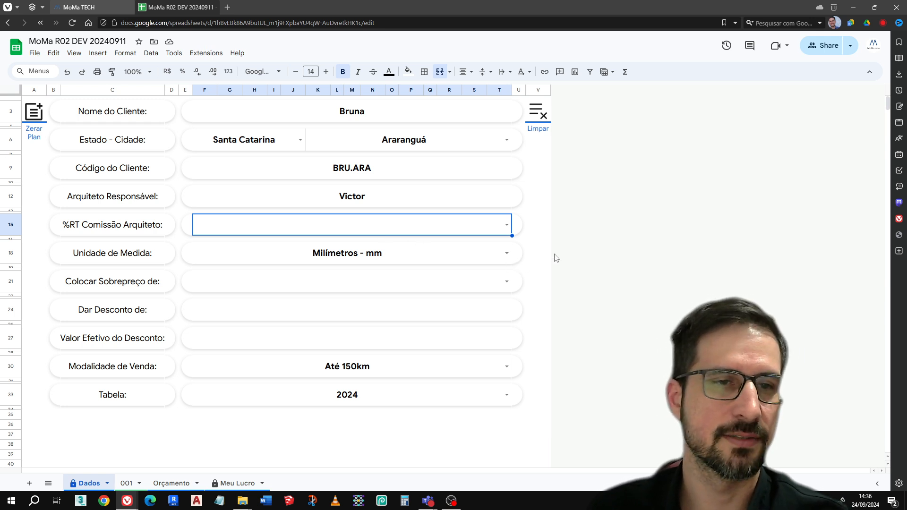
pyautogui.click(507, 226)
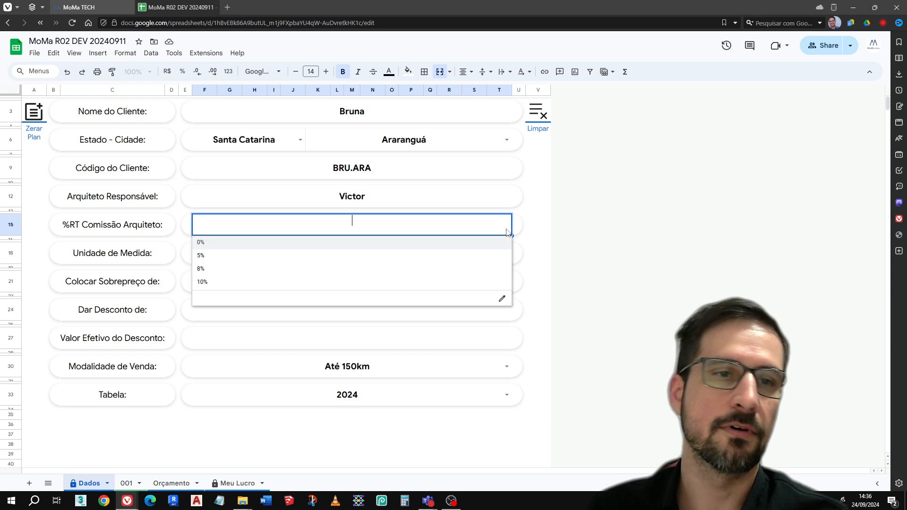
pyautogui.click(454, 255)
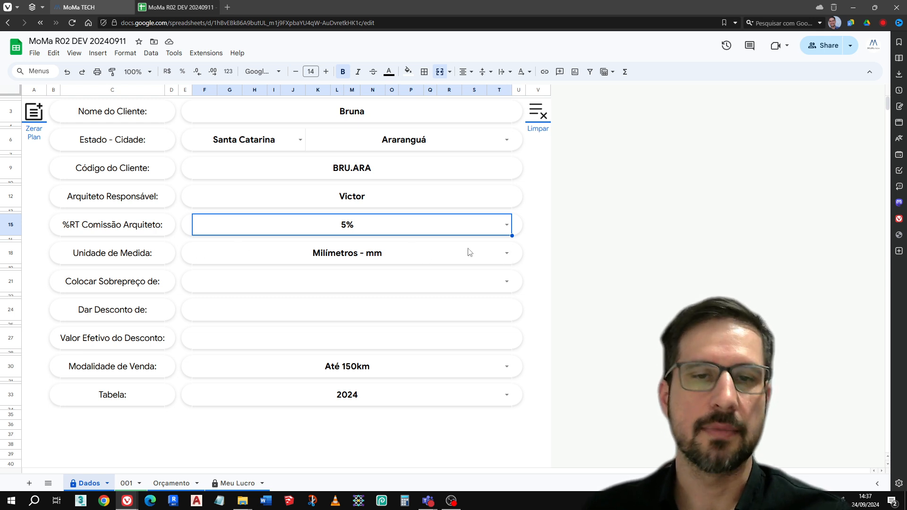
# Set the Unidade de Medida to Centímetros - cm
pyautogui.click(507, 253)
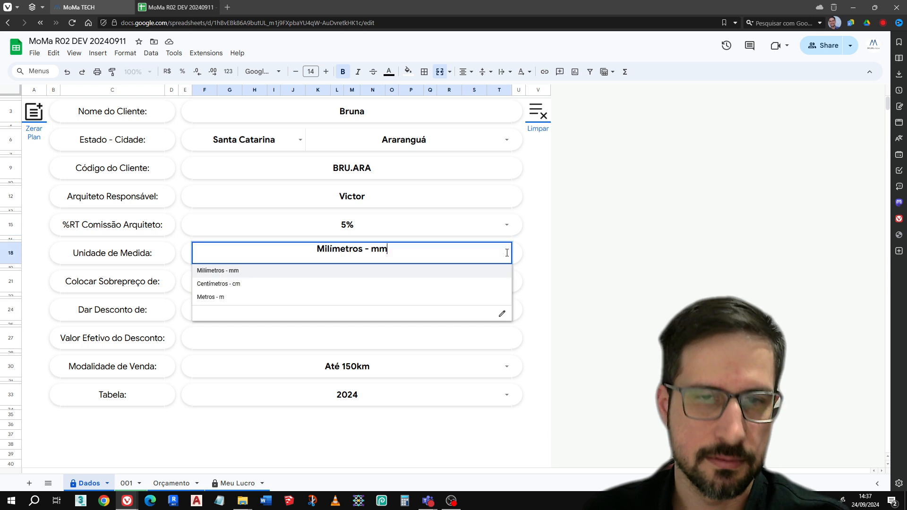
pyautogui.click(289, 283)
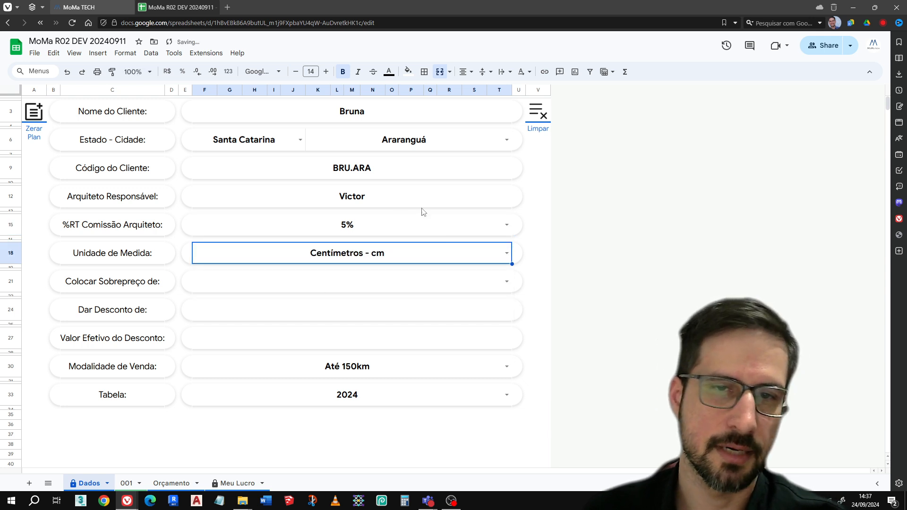
pyautogui.click(506, 253)
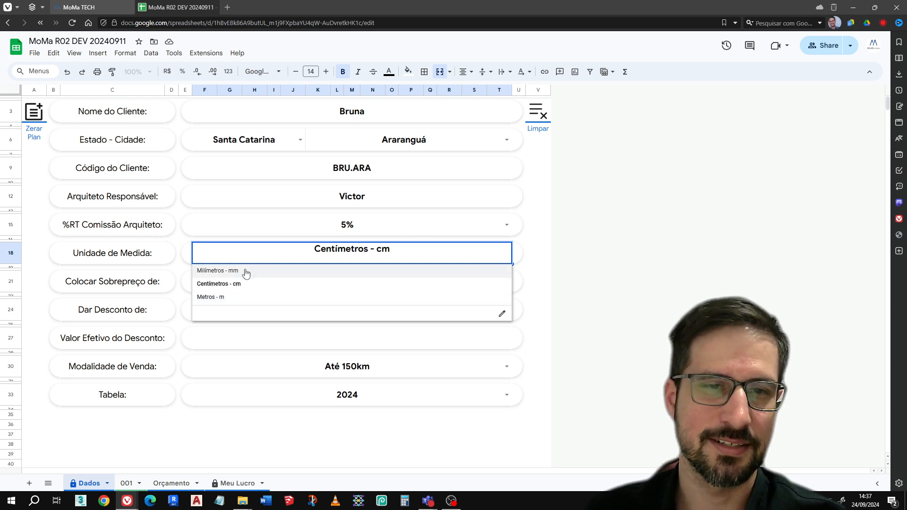
pyautogui.click(523, 258)
# Set the surcharge in Colocar Sobrepreço de to 5%
pyautogui.click(407, 281)
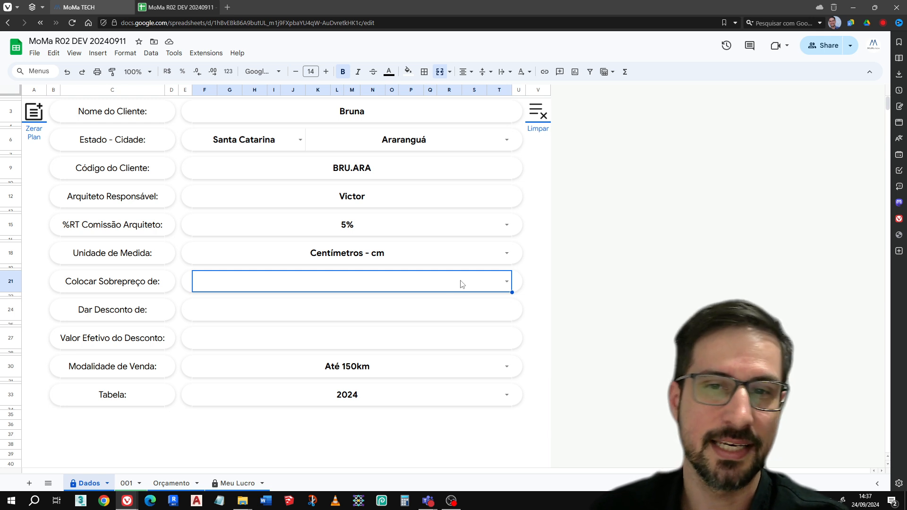
pyautogui.click(505, 282)
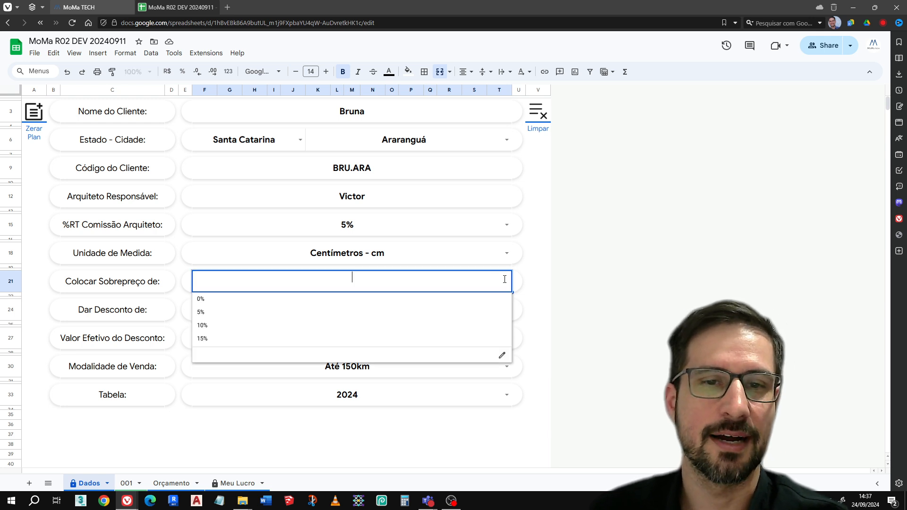
pyautogui.click(266, 312)
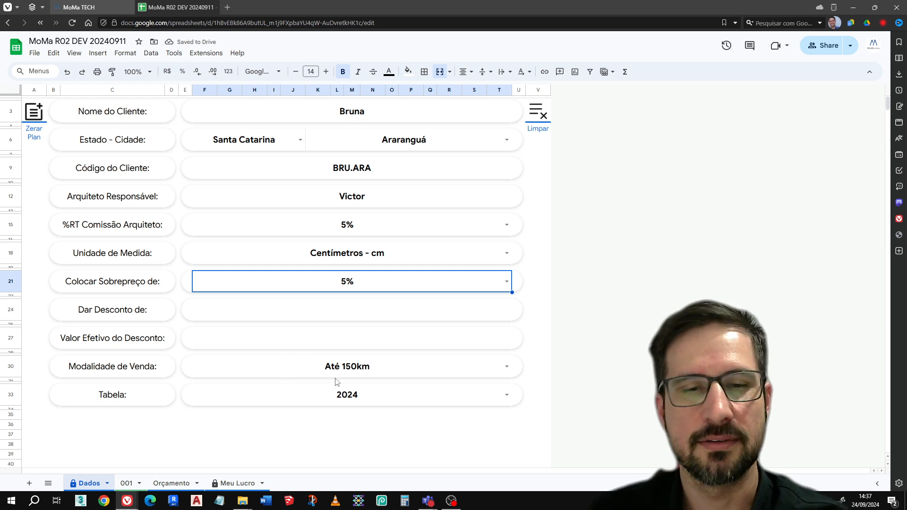
# Open item sheet 001 and bring up the reference image movel cozinha.jpg in the image viewer to examine the kitchen furniture
pyautogui.click(127, 484)
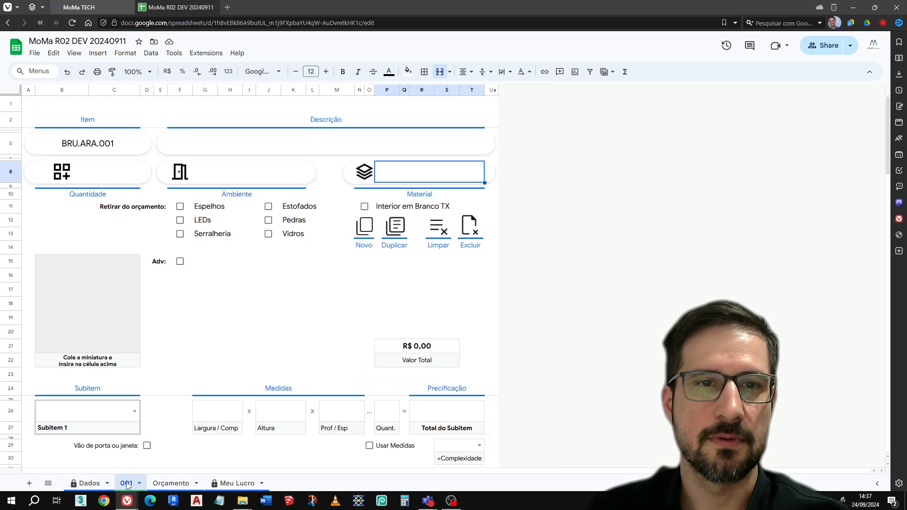
pyautogui.click(299, 146)
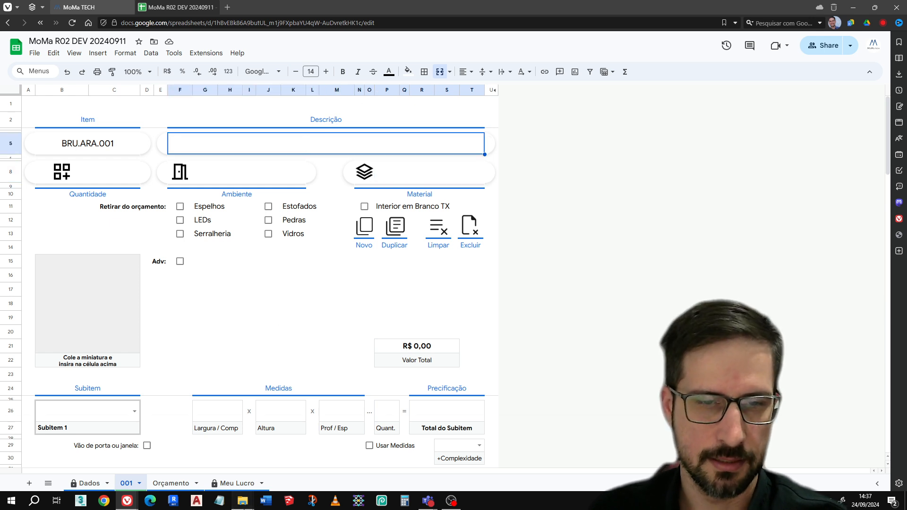
pyautogui.moveTo(242, 501)
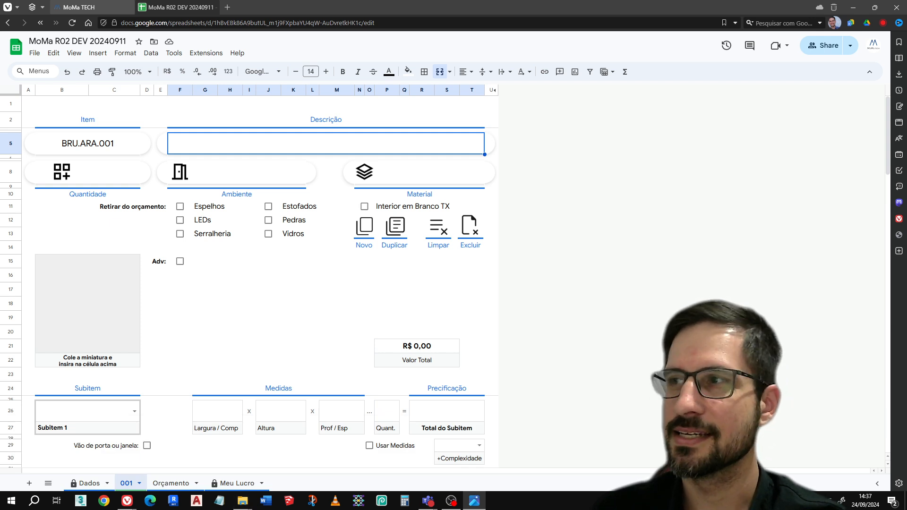
pyautogui.moveTo(613, 54); pyautogui.dragTo(595, 50)
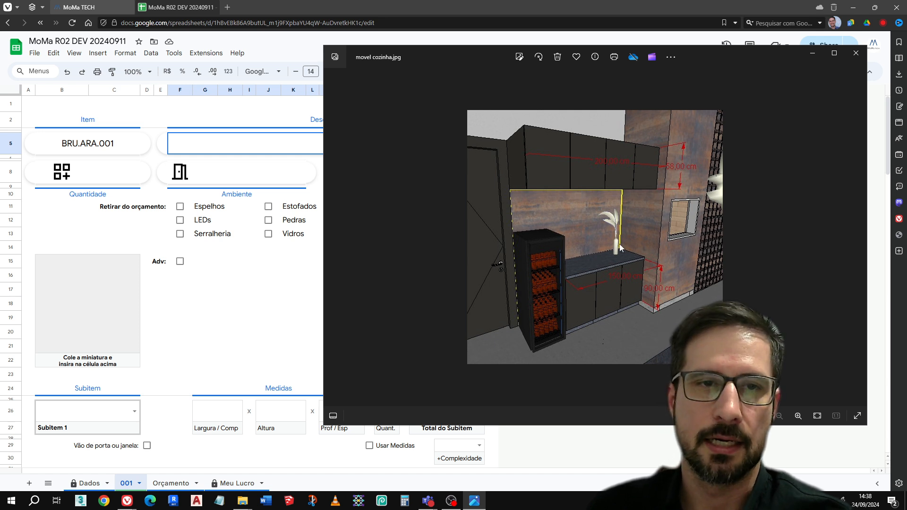
# Return to the item sheet in the browser and enter "Balcão inferior" as the item's description
pyautogui.click(227, 143)
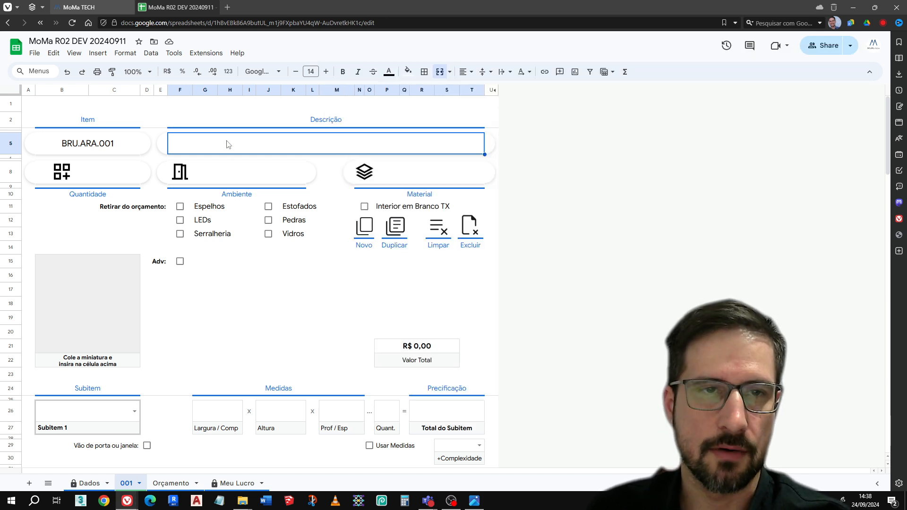
pyautogui.write('Ba')
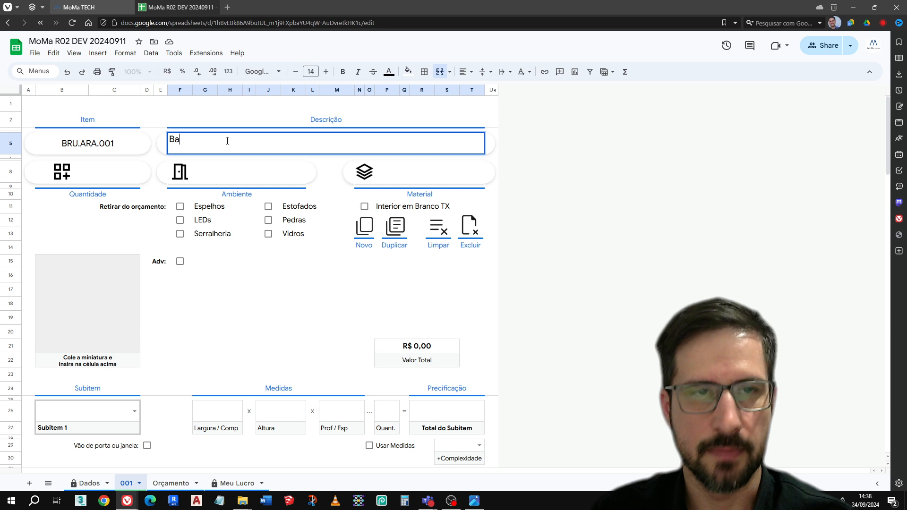
pyautogui.write('lcão')
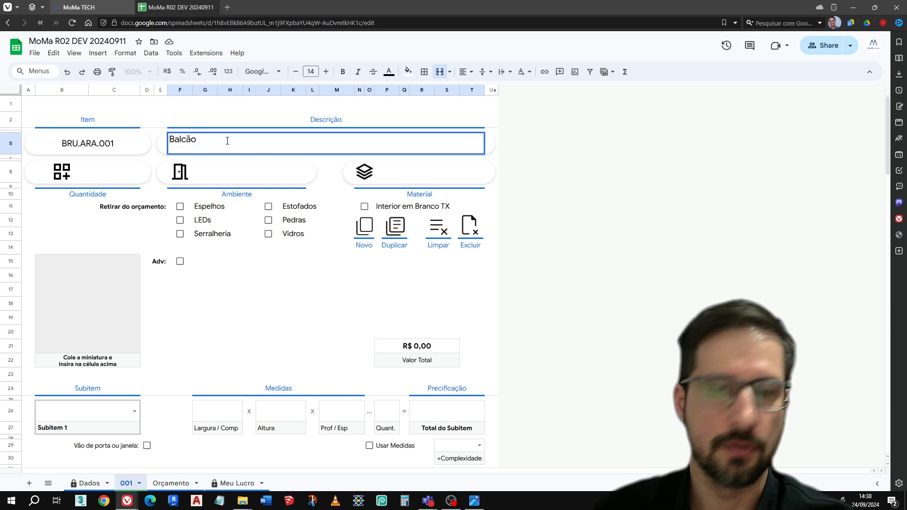
pyautogui.write(' inferior')
pyautogui.press('Return')
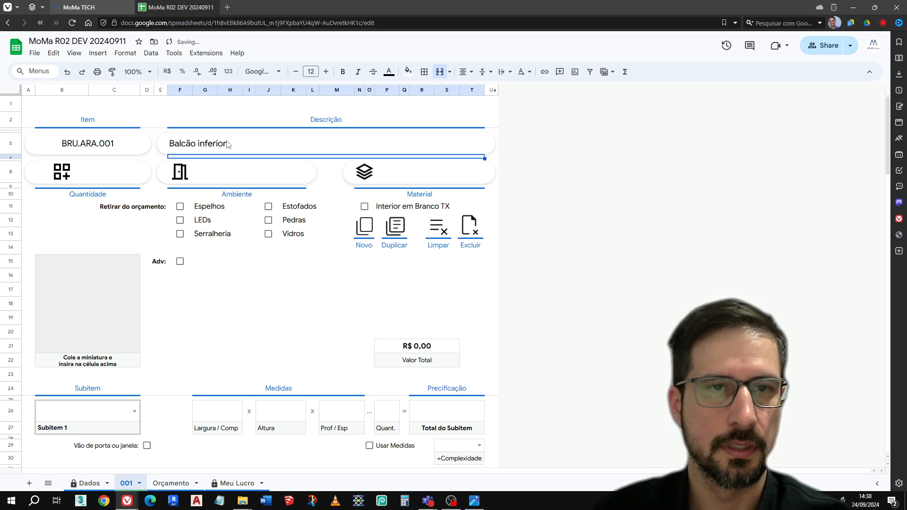
# Enter "Cozinha" as the item's Ambiente
pyautogui.click(255, 176)
pyautogui.write('Cozinha')
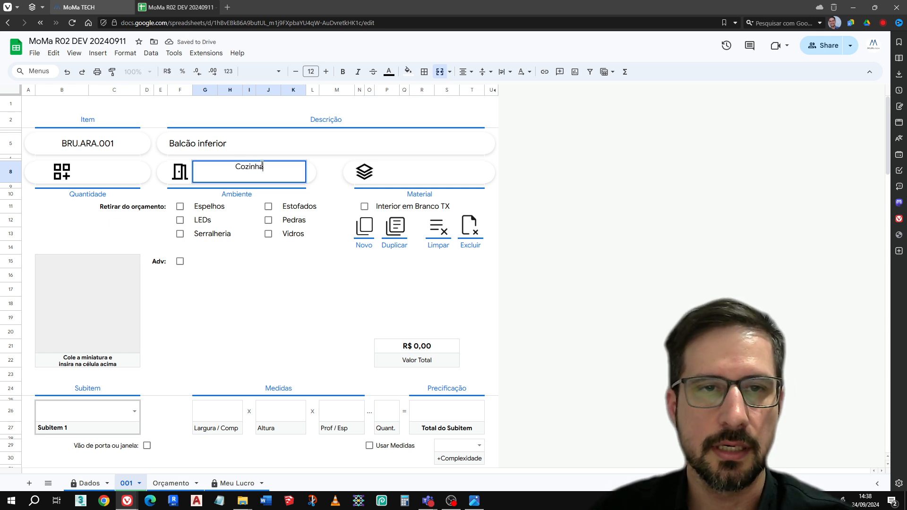
pyautogui.press('Return')
# Enter "MDF Grafite" as the item's Material
pyautogui.click(456, 175)
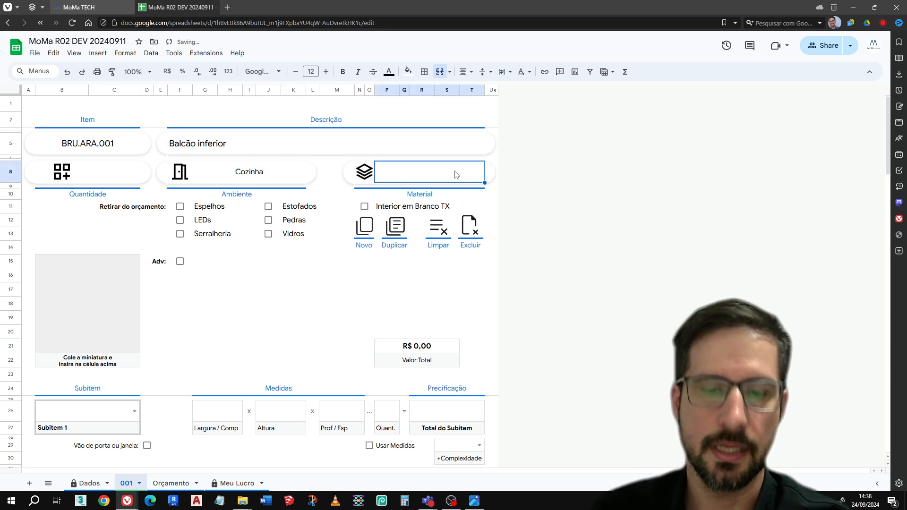
pyautogui.write('MD')
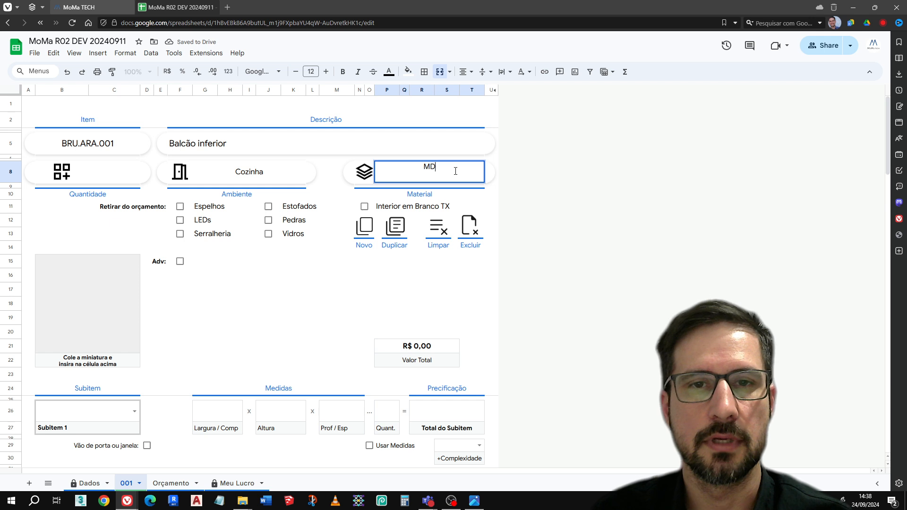
pyautogui.write('F C')
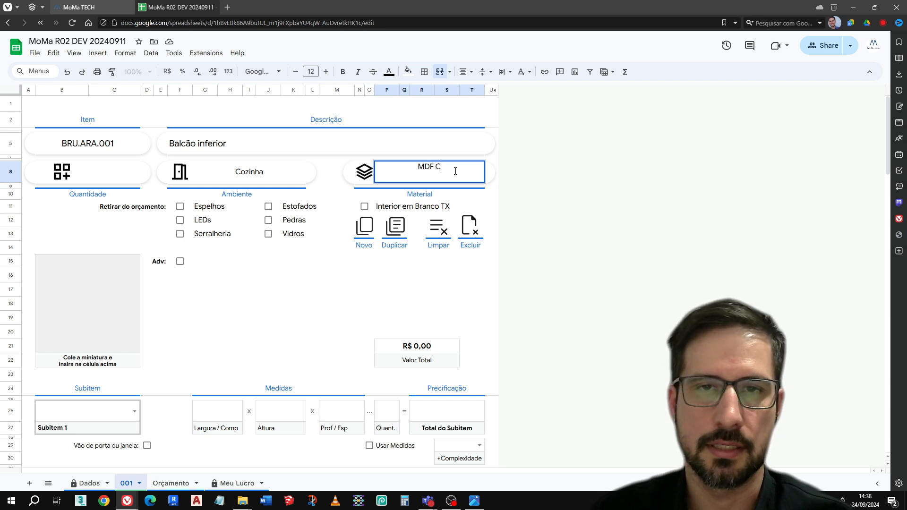
pyautogui.write('inza Se')
pyautogui.press('BackSpace')
pyautogui.press('BackSpace')
pyautogui.press('BackSpace')
pyautogui.press('BackSpace')
pyautogui.press('BackSpace')
pyautogui.press('BackSpace')
pyautogui.press('BackSpace')
pyautogui.press('BackSpace')
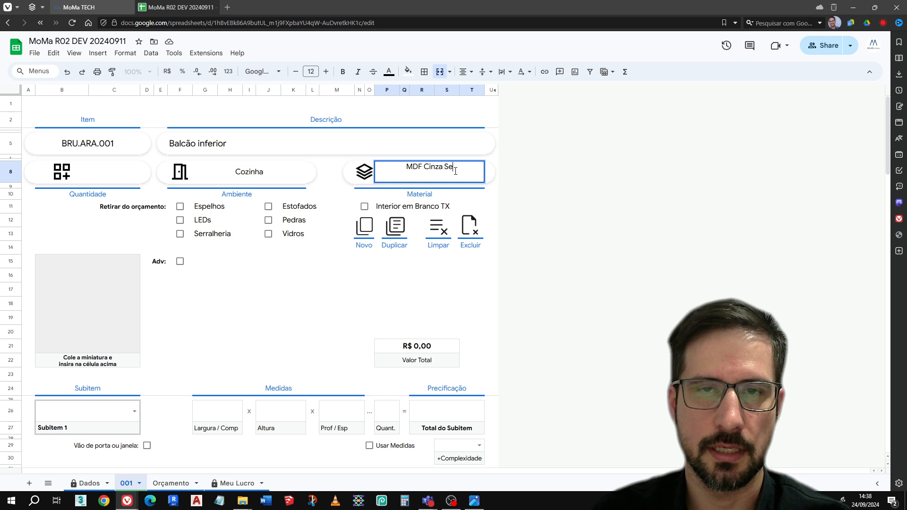
pyautogui.write('Grafite')
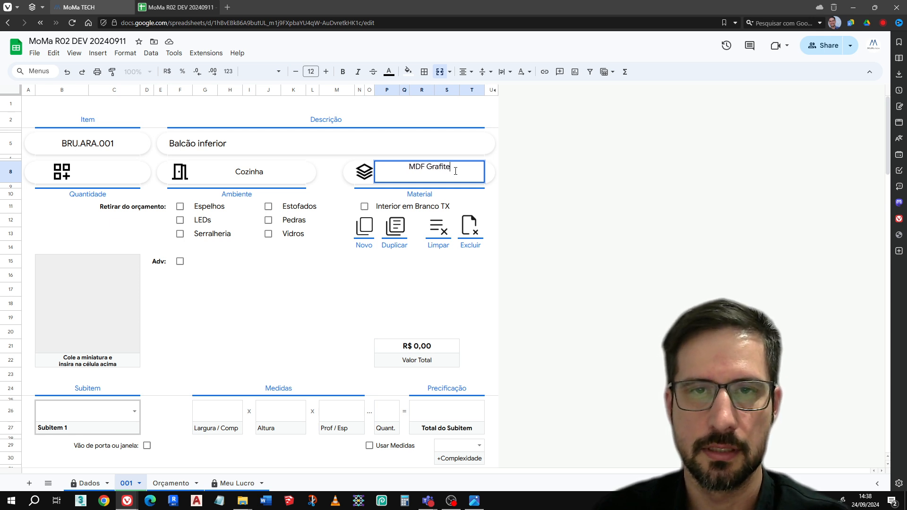
pyautogui.press('Return')
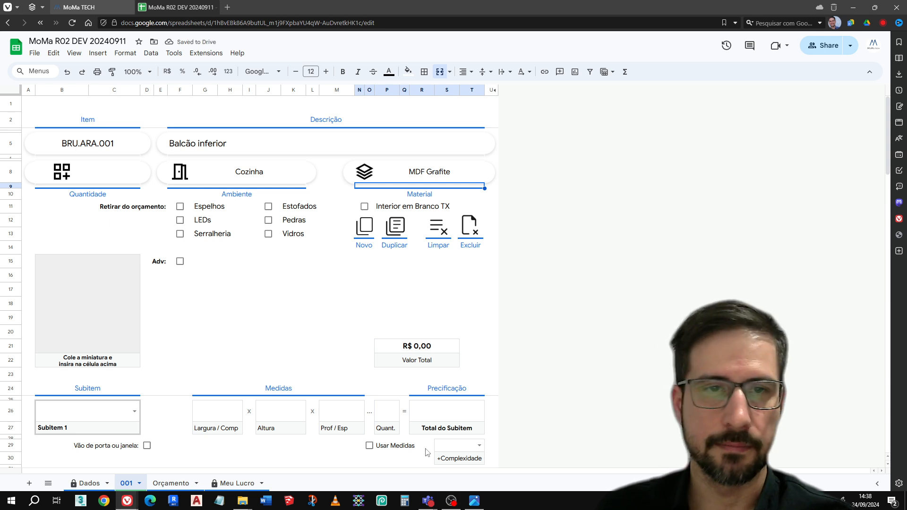
# Check the kitchen reference image movel cozinha.jpg, then return to the item sheet and mark Pedras under Retirar do orçamento
pyautogui.click(483, 505)
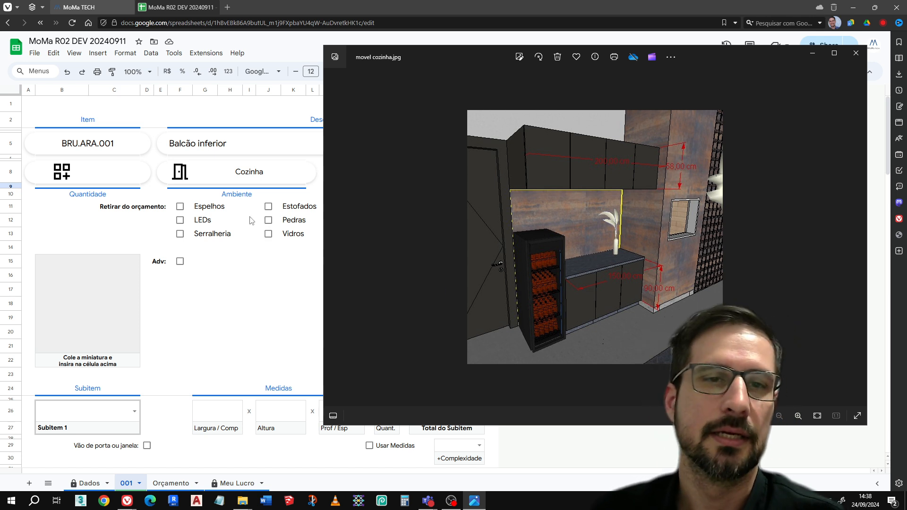
pyautogui.click(128, 220)
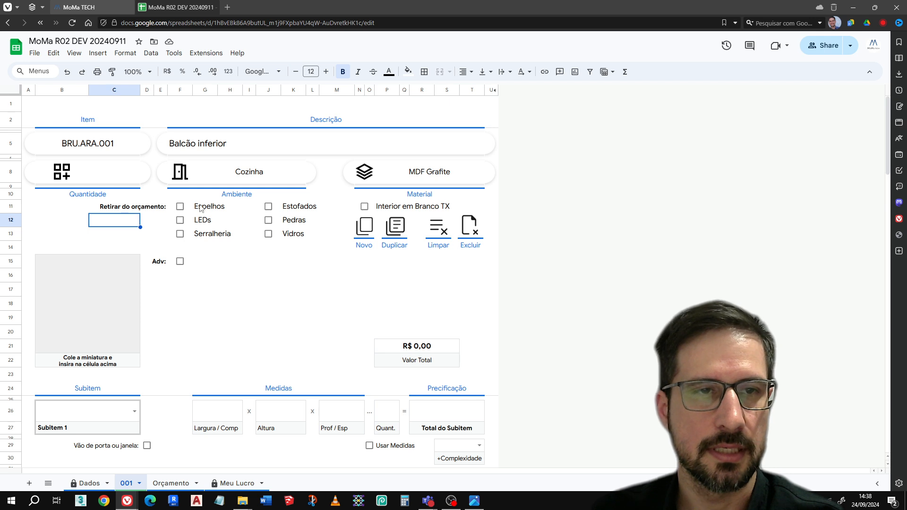
pyautogui.click(269, 219)
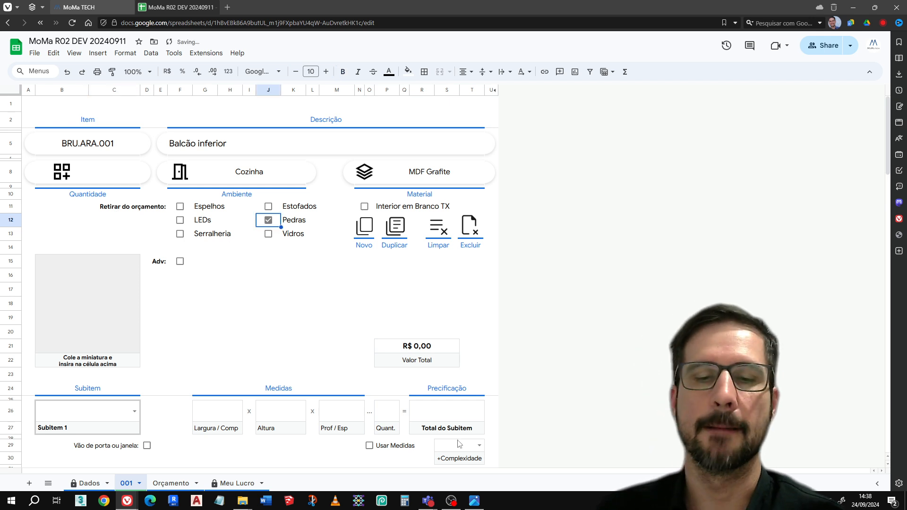
# Copy the movel cozinha.jpg image from the image viewer and place it inside the item sheet's thumbnail cell
pyautogui.click(474, 500)
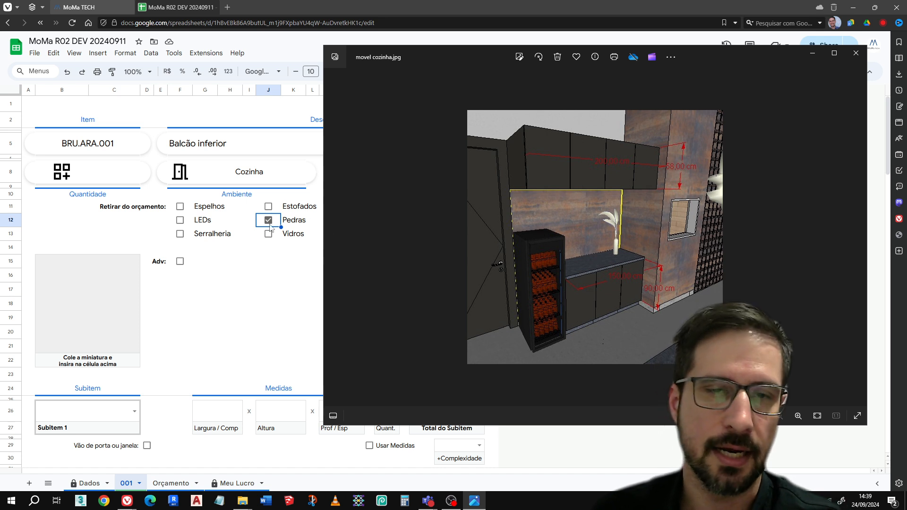
pyautogui.rightClick(593, 239)
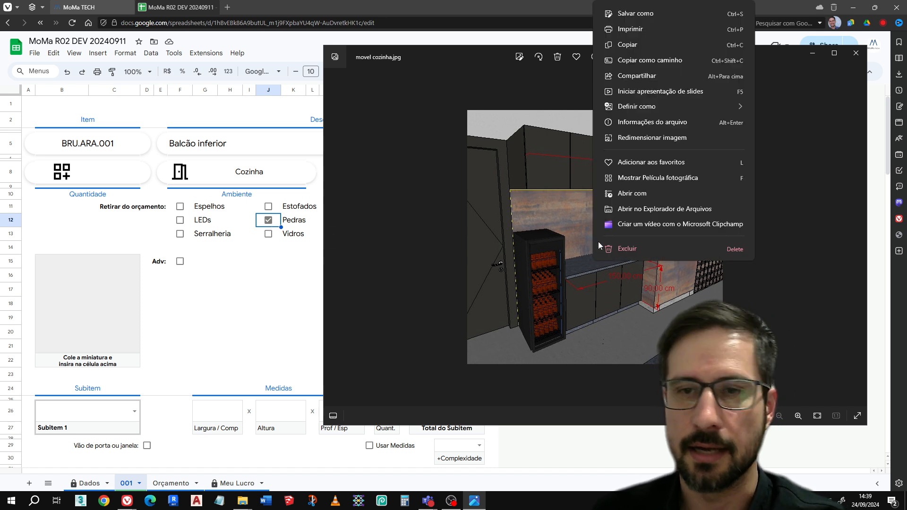
pyautogui.click(627, 44)
pyautogui.click(113, 282)
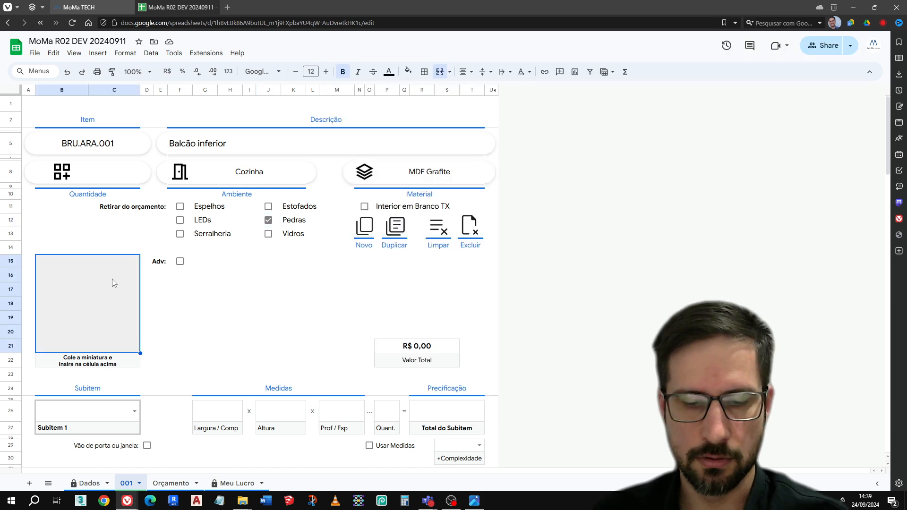
pyautogui.hotkey('ctrl', 'v')
pyautogui.click(285, 262)
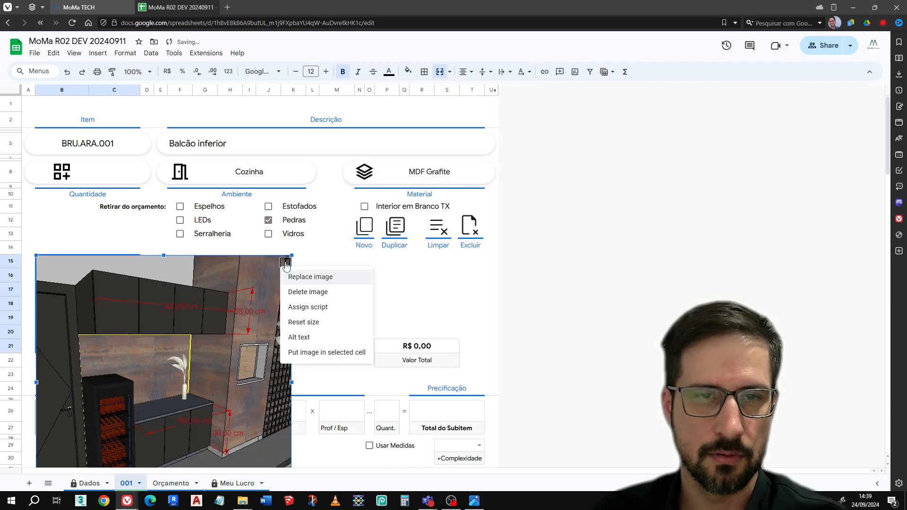
pyautogui.click(313, 353)
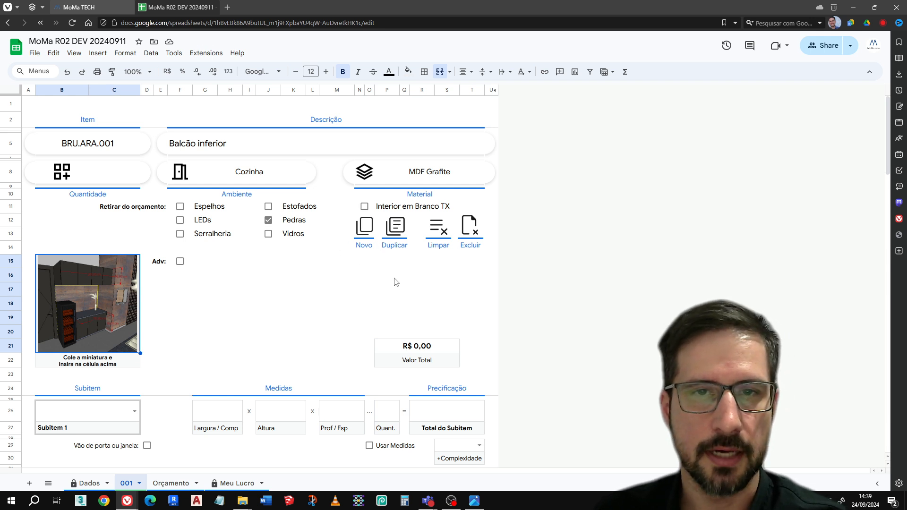
# Examine the lower counter's dimensions in the reference image, then set Subitem 1 to "Armário com porta de giro" in the item sheet
pyautogui.scroll(-3, 312, 293)
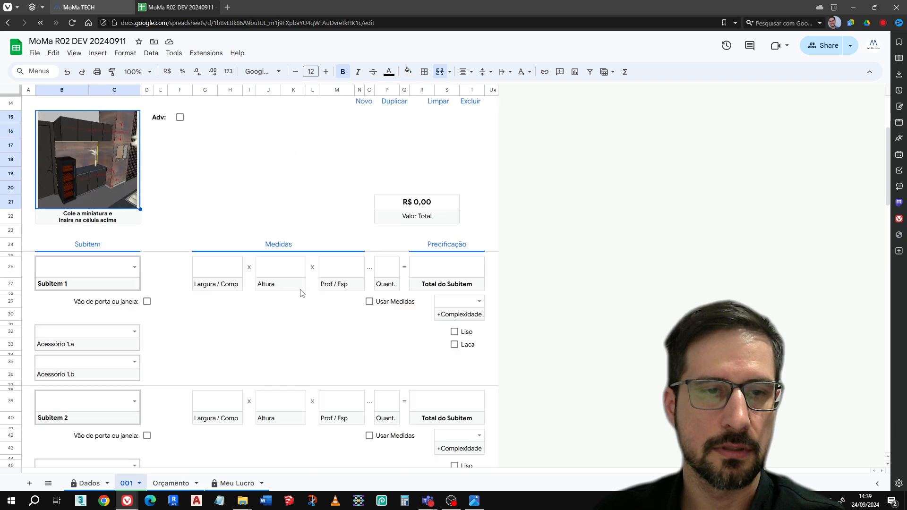
pyautogui.click(63, 272)
pyautogui.click(475, 501)
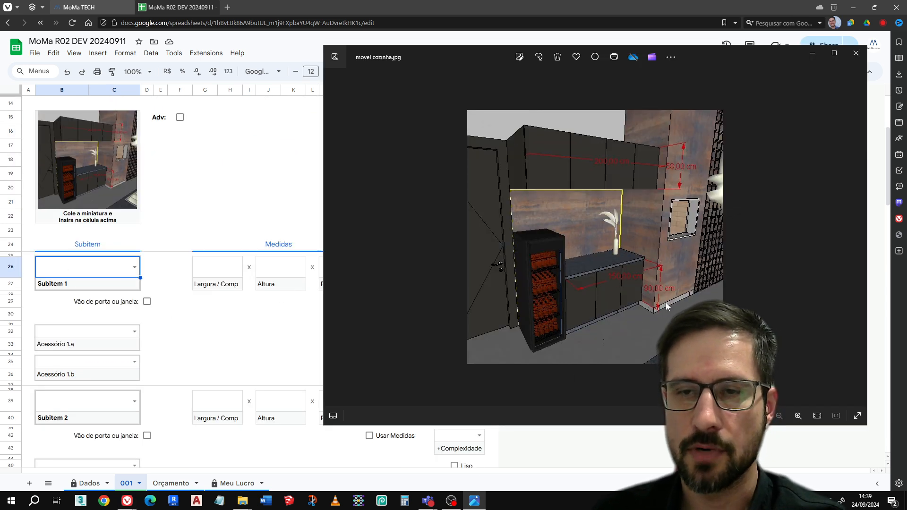
pyautogui.scroll(3, 666, 314)
pyautogui.scroll(3, 661, 298)
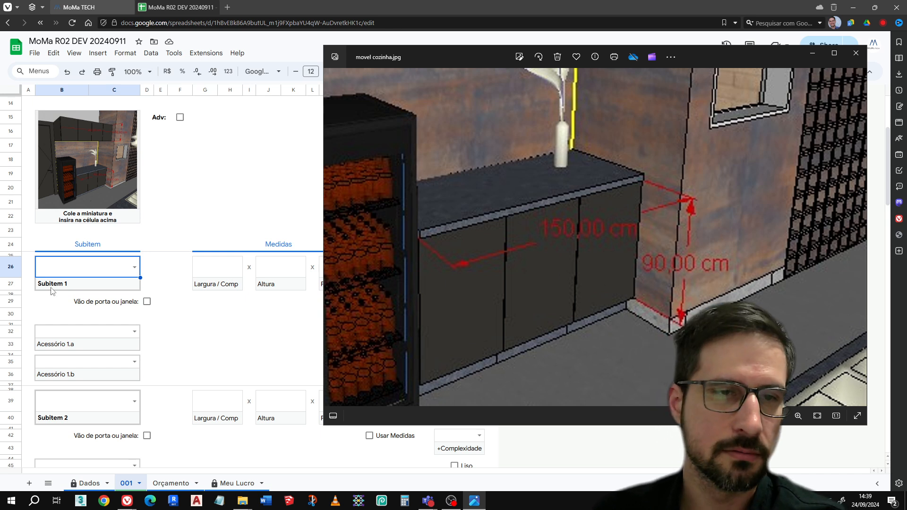
pyautogui.click(96, 274)
pyautogui.write('arm')
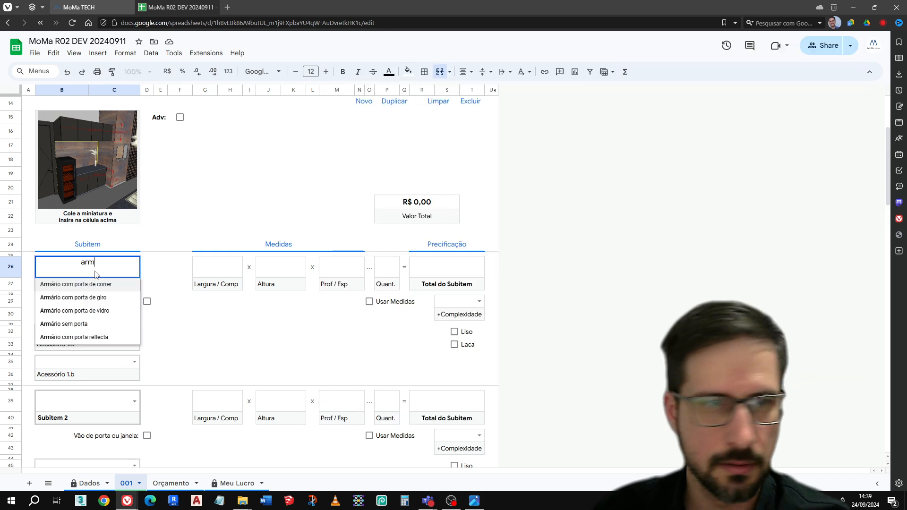
pyautogui.click(71, 297)
# Enter Subitem 1's measurements as 150 for Largura / Comp and 90 for Altura
pyautogui.click(211, 271)
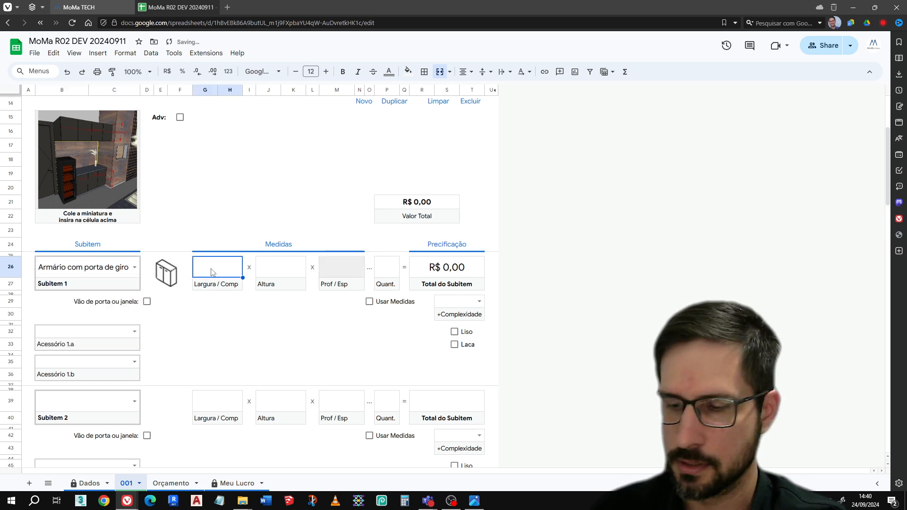
pyautogui.write('150')
pyautogui.press('Tab')
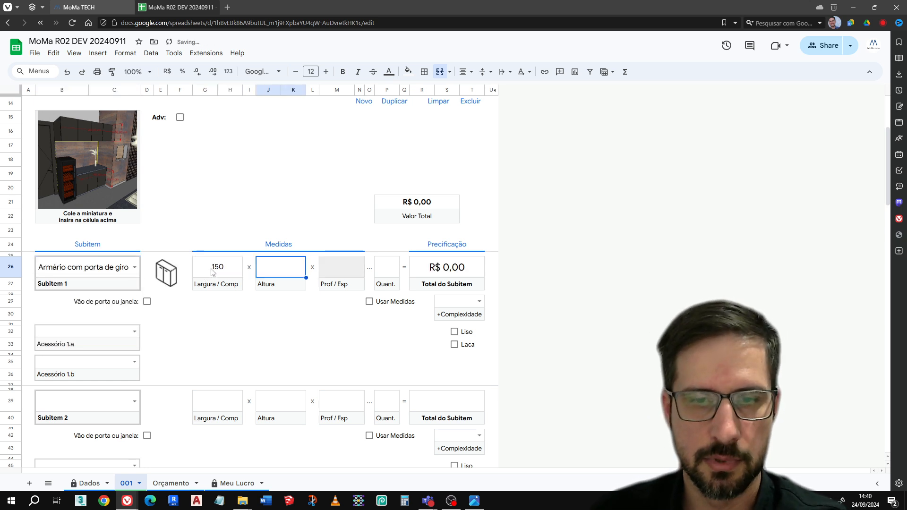
pyautogui.click(481, 503)
pyautogui.click(482, 506)
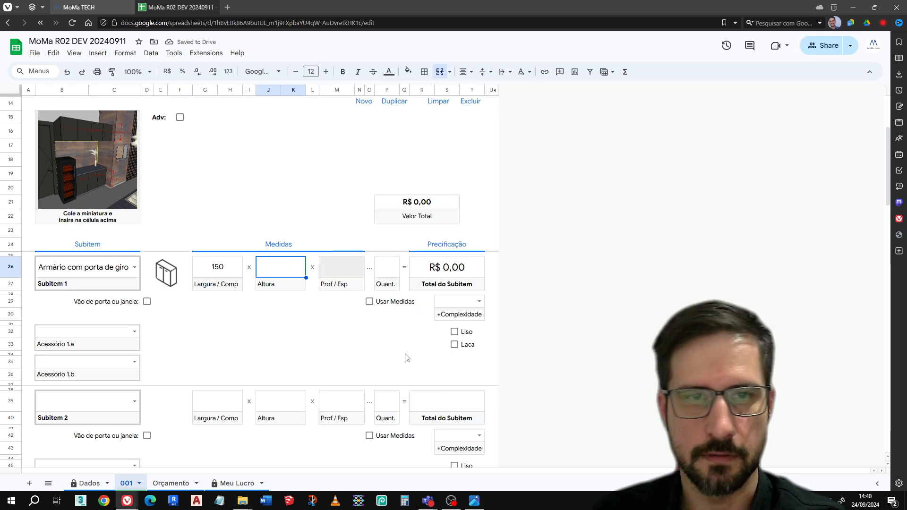
pyautogui.write('90')
pyautogui.click(406, 355)
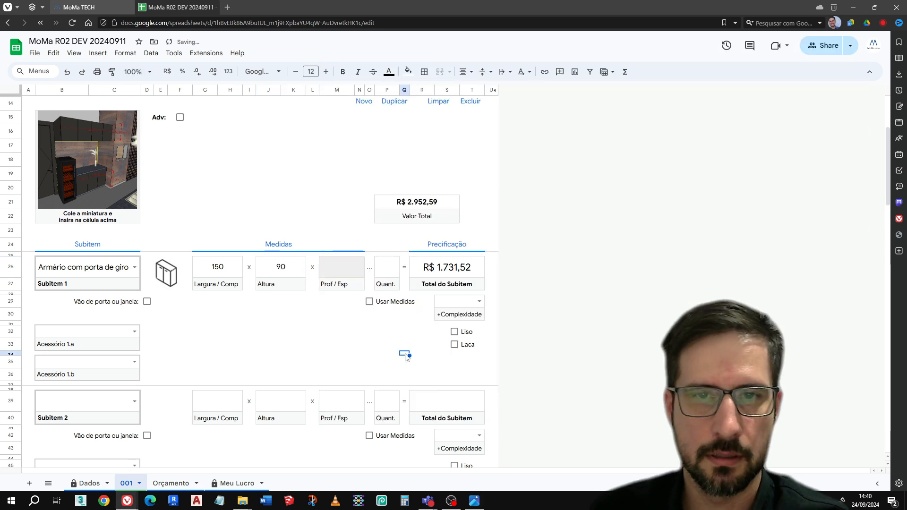
# Add the common straight soft-close hinge (dobradiça reta com amortecedor comum) as Acessório 1.a with a quantity of 6
pyautogui.scroll(5, 388, 355)
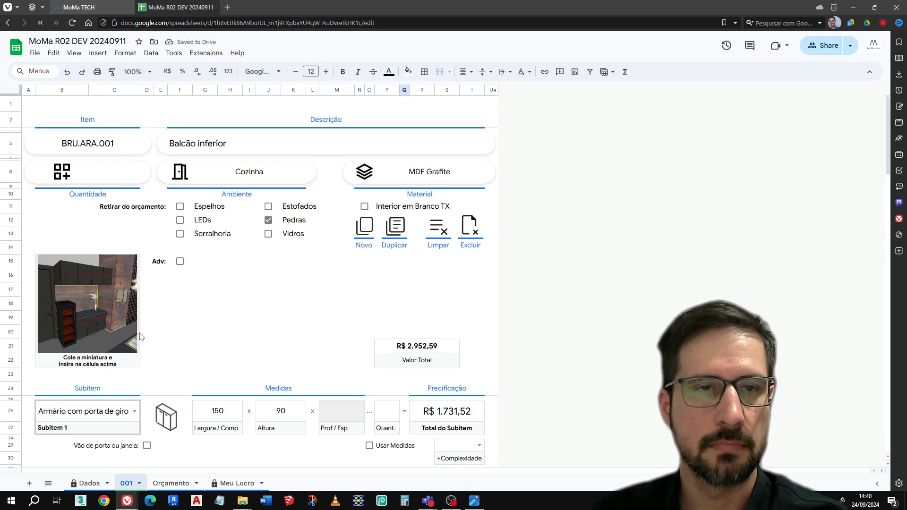
pyautogui.scroll(-2, 261, 307)
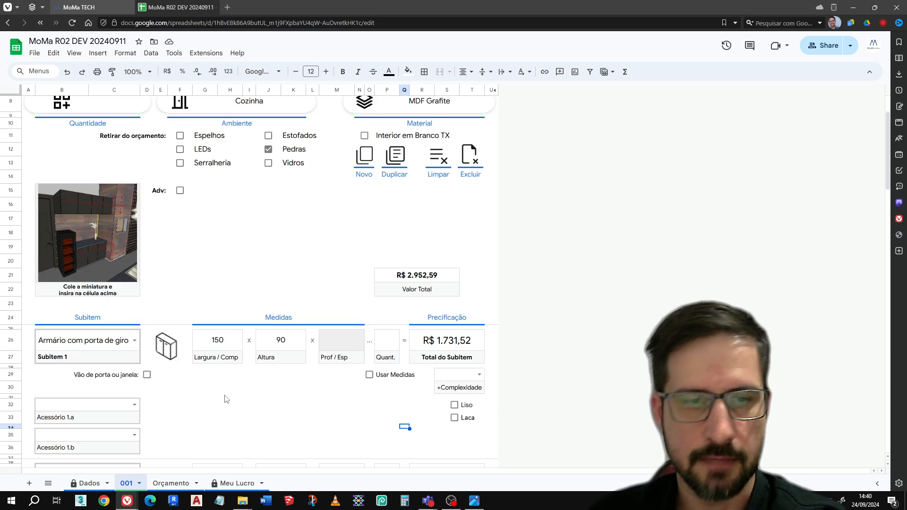
pyautogui.click(198, 392)
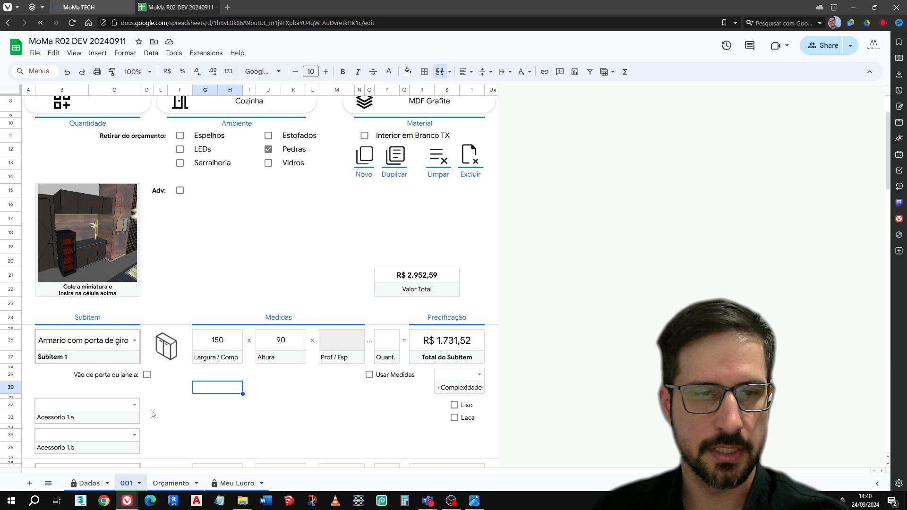
pyautogui.click(114, 408)
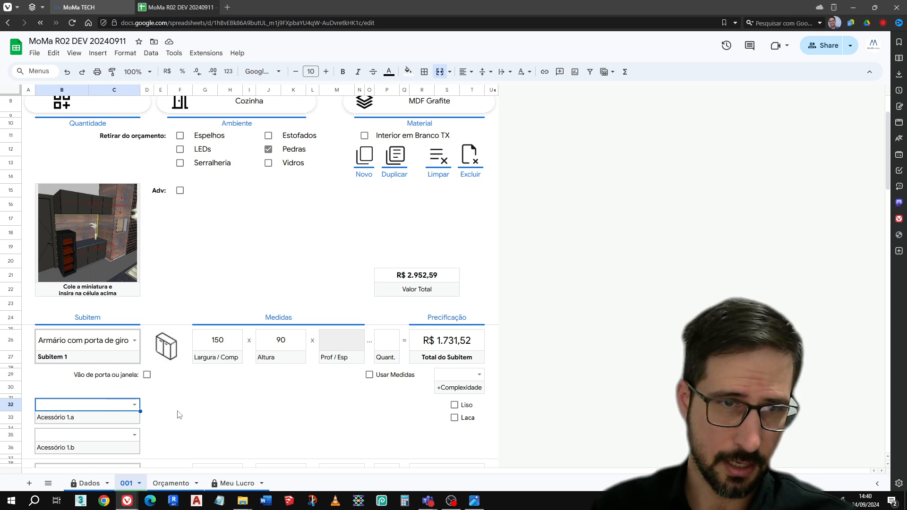
pyautogui.write('dobra')
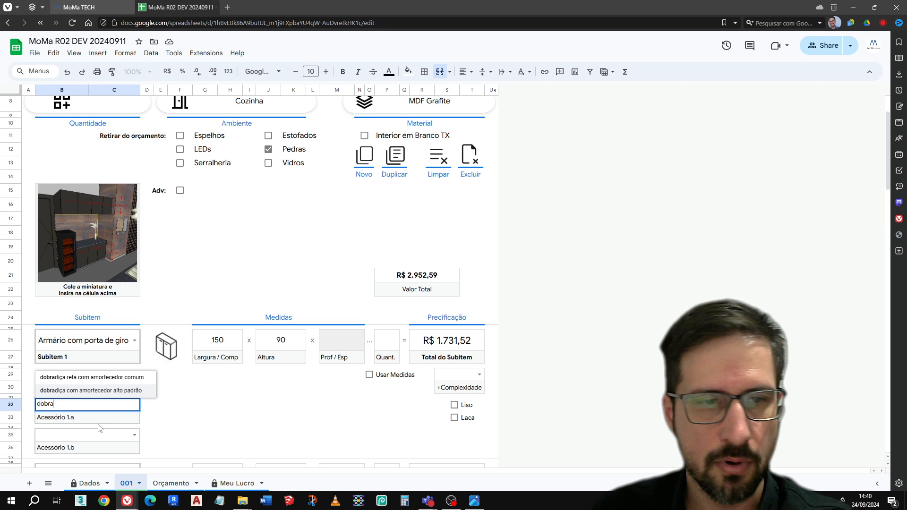
pyautogui.click(133, 378)
pyautogui.click(324, 406)
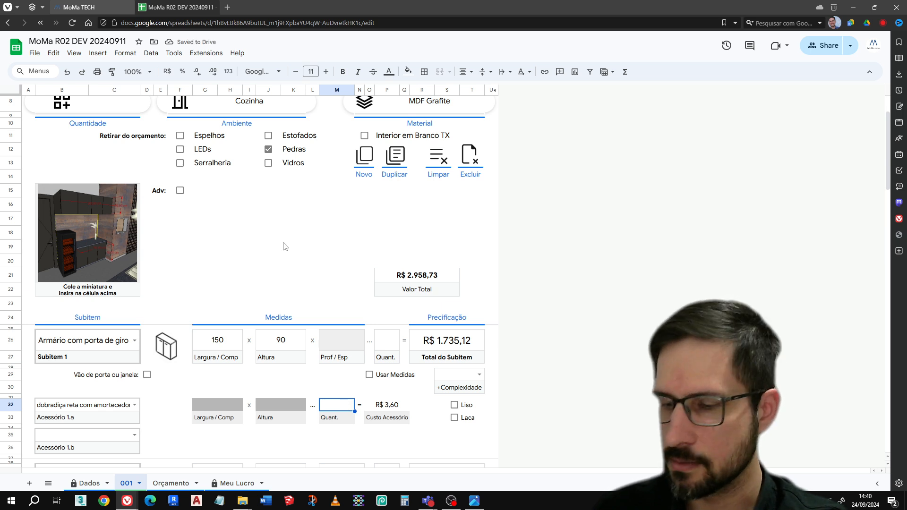
pyautogui.write('6')
pyautogui.press('Return')
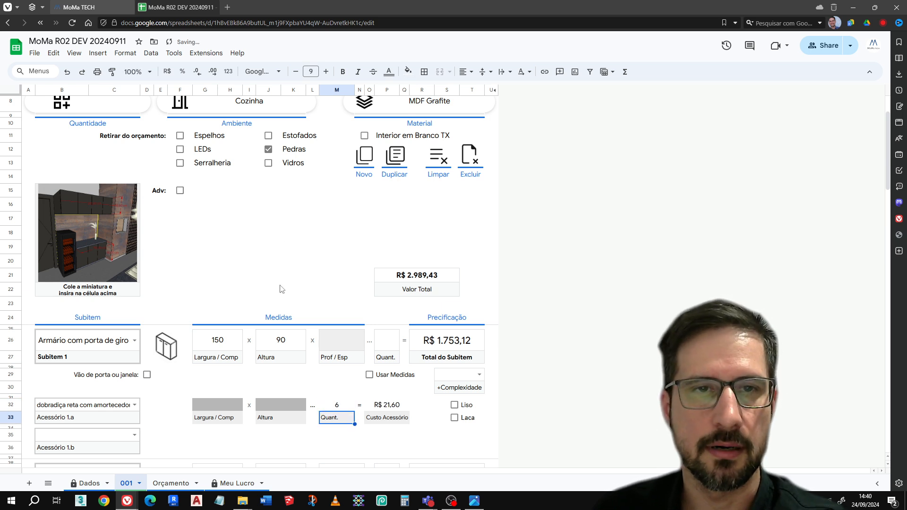
# Duplicate the lower counter item and clear the Pedras exclusion in the new item sheet 002
pyautogui.scroll(3, 280, 287)
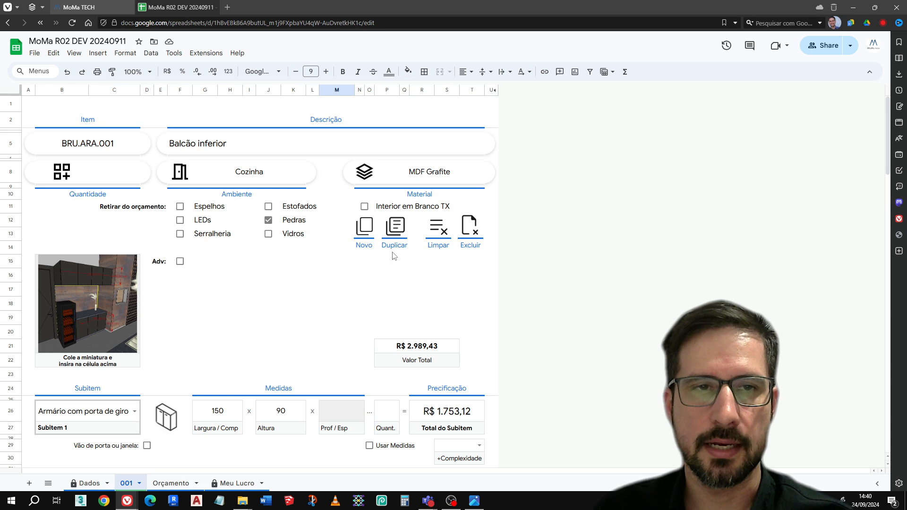
pyautogui.click(397, 238)
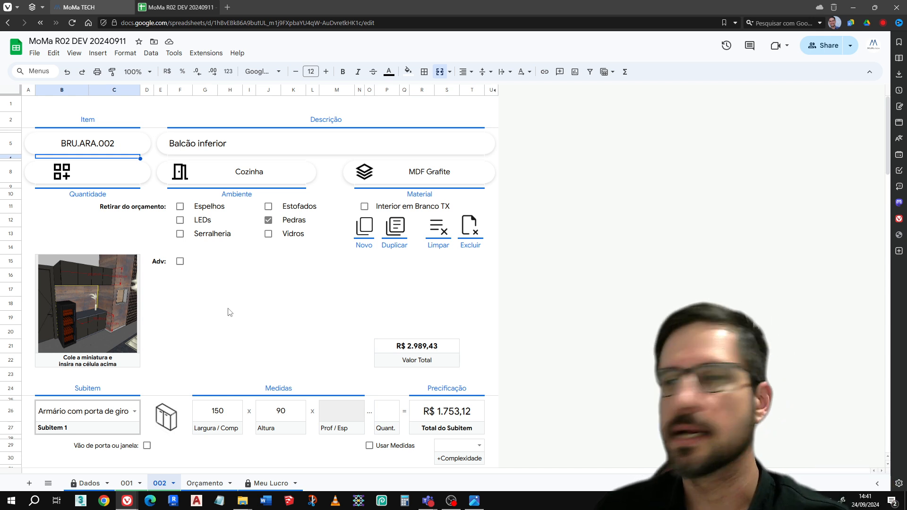
pyautogui.click(270, 221)
# Change the description of item 002 to "Armário Aéreo"
pyautogui.click(243, 143)
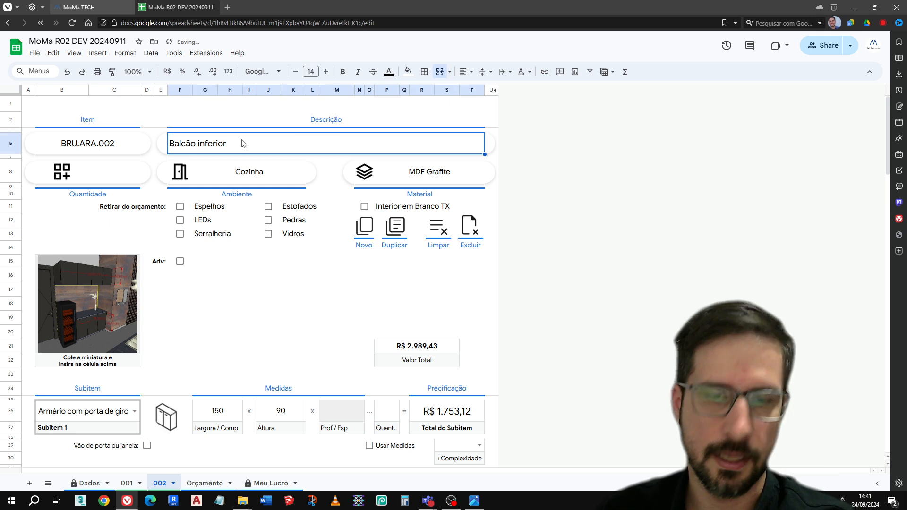
pyautogui.write('Armário Aéreo')
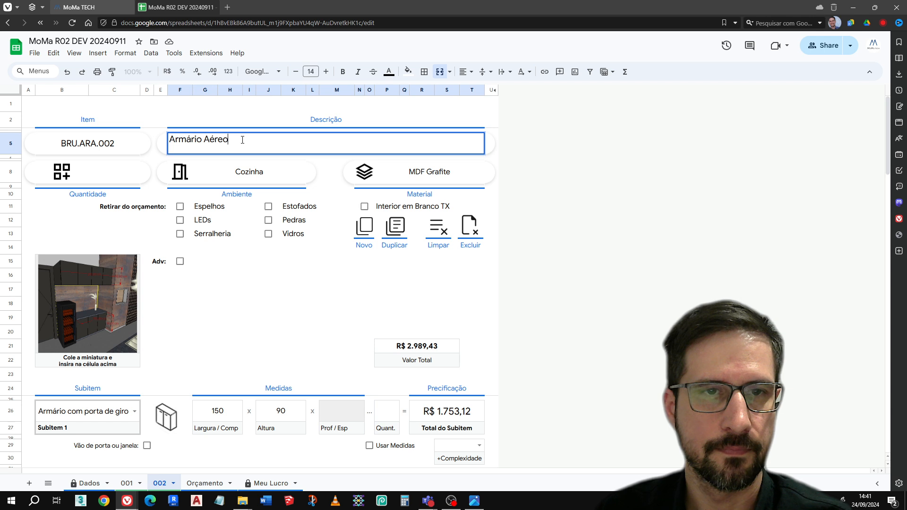
pyautogui.press('Return')
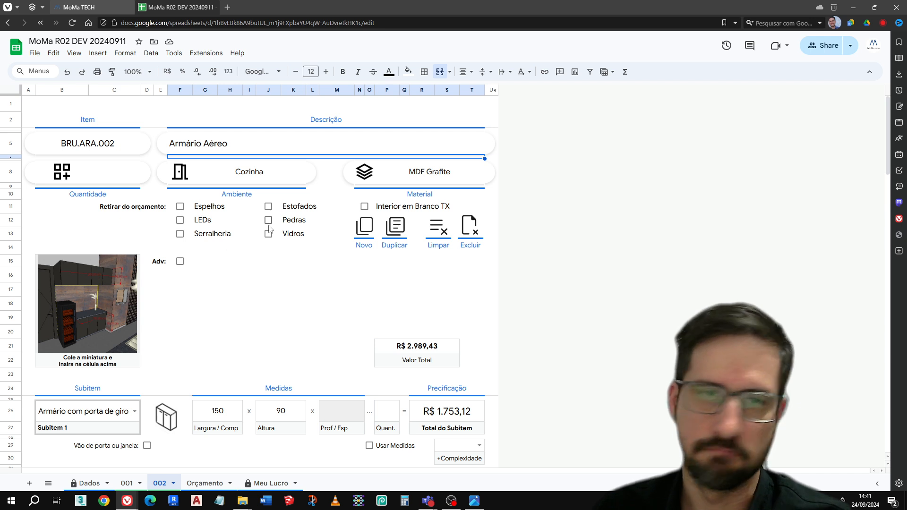
pyautogui.click(180, 221)
pyautogui.click(180, 220)
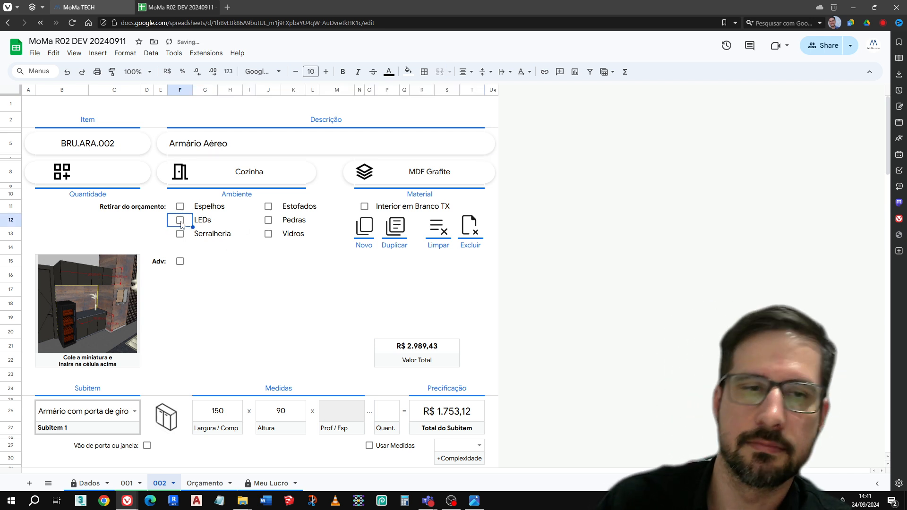
# Consult the kitchen cabinet image and set Subitem 1's measurements in item 002 to 200 for Largura / Comp and 58 for Altura
pyautogui.scroll(-2, 293, 295)
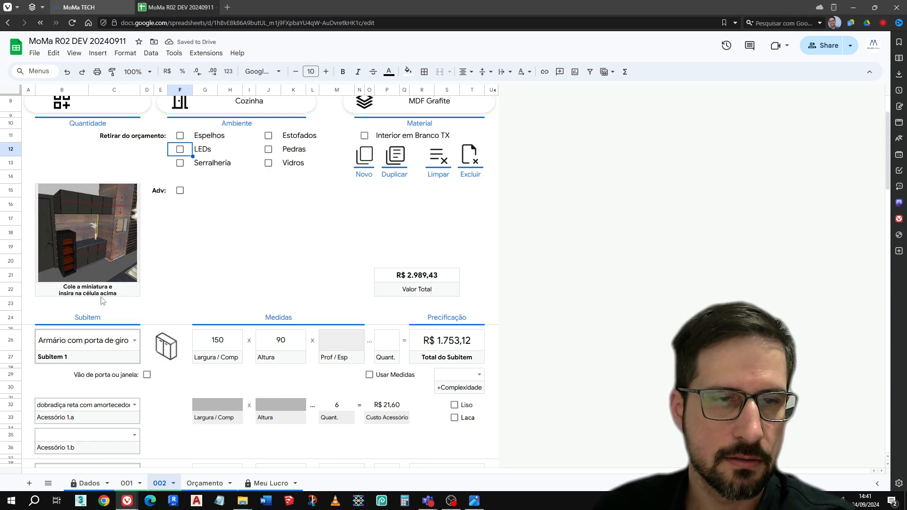
pyautogui.click(474, 501)
pyautogui.moveTo(533, 161); pyautogui.dragTo(525, 344)
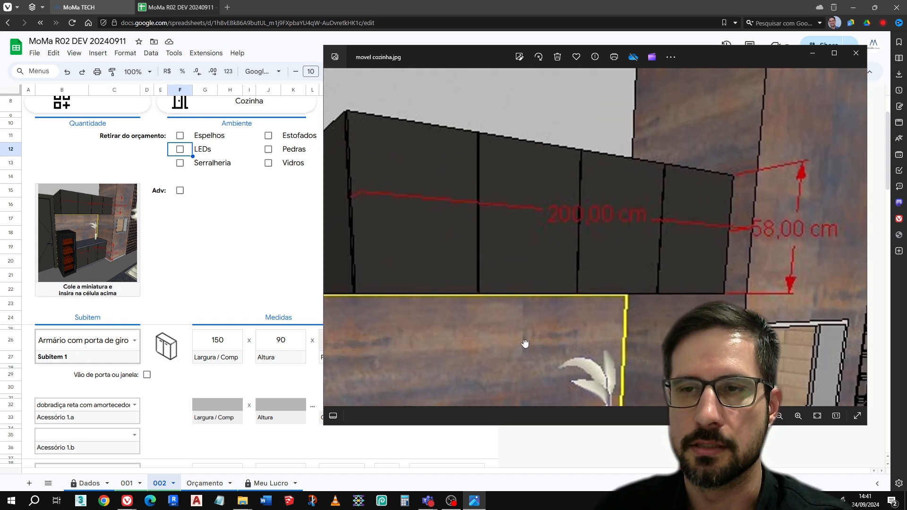
pyautogui.click(225, 341)
pyautogui.write('200')
pyautogui.press('Tab')
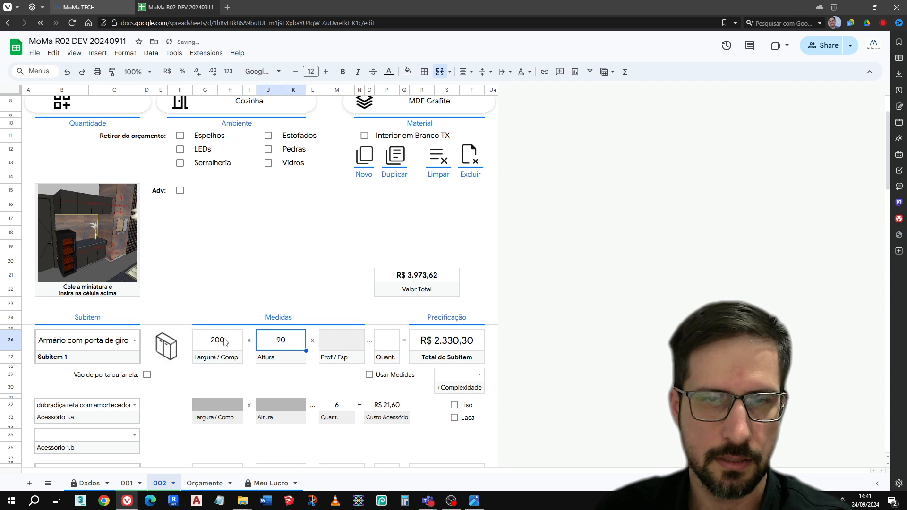
pyautogui.write('58')
pyautogui.press('Return')
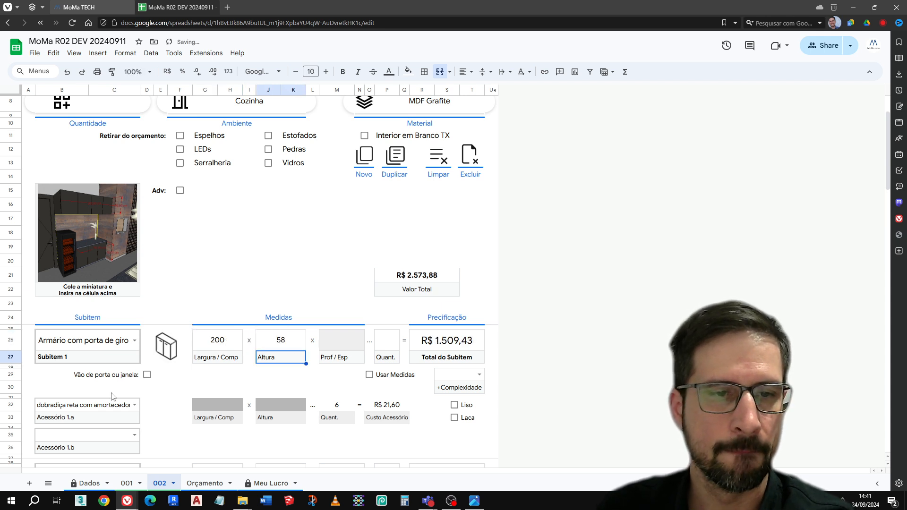
# Set the quantity of the soft-close hinge in Acessório 1.a to 8
pyautogui.click(125, 405)
pyautogui.scroll(-3, 174, 385)
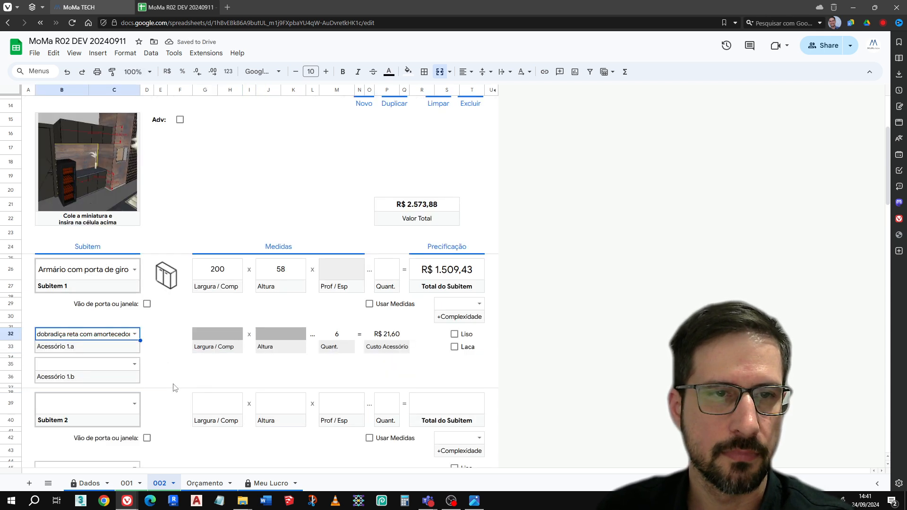
pyautogui.click(337, 337)
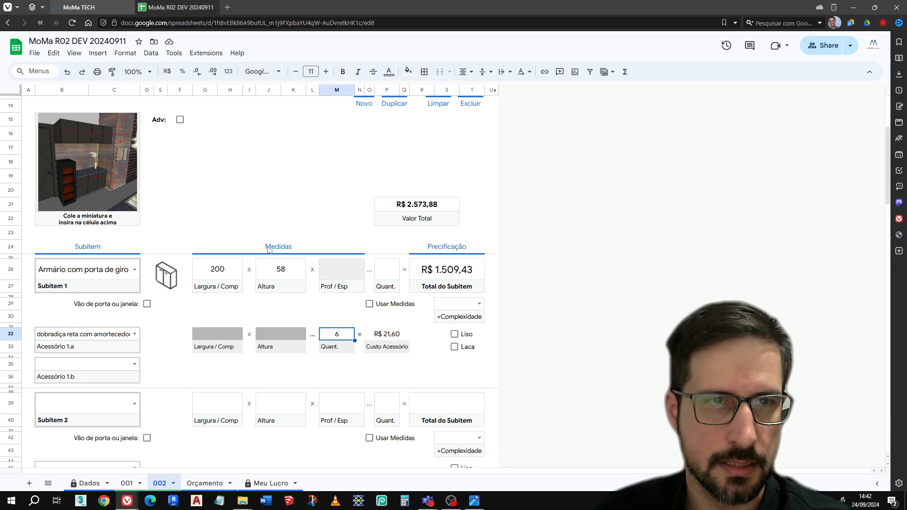
pyautogui.write('8')
pyautogui.press('Return')
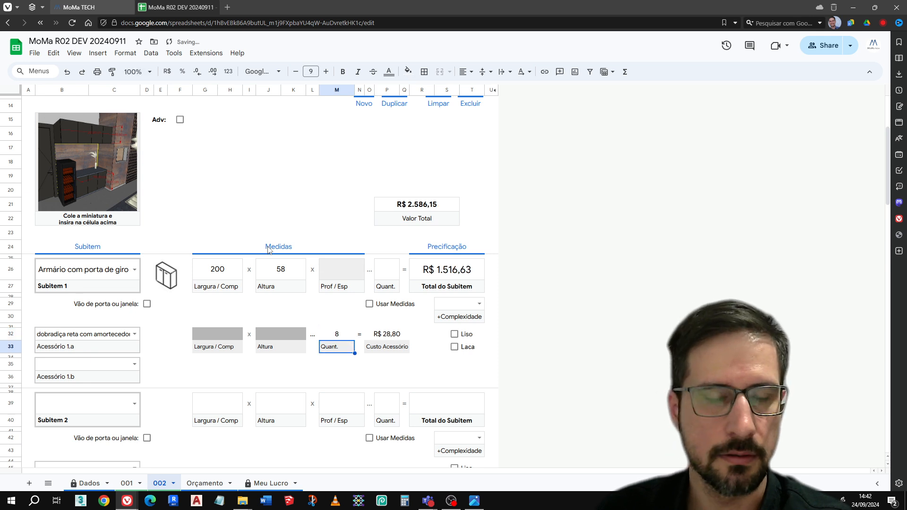
# Add the LED strip (fita de led) as Acessório 1.b with a Largura / Comp of 200
pyautogui.click(104, 367)
pyautogui.write('le')
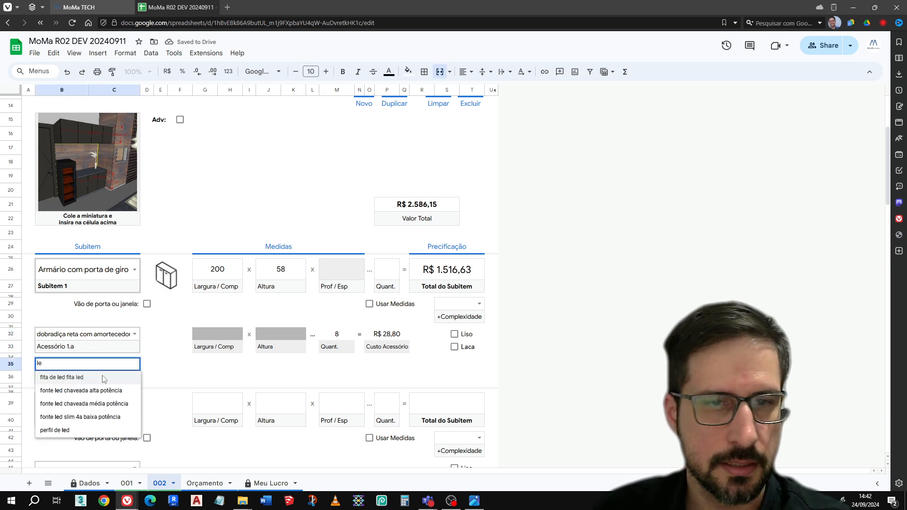
pyautogui.click(223, 368)
pyautogui.write('200')
pyautogui.press('Return')
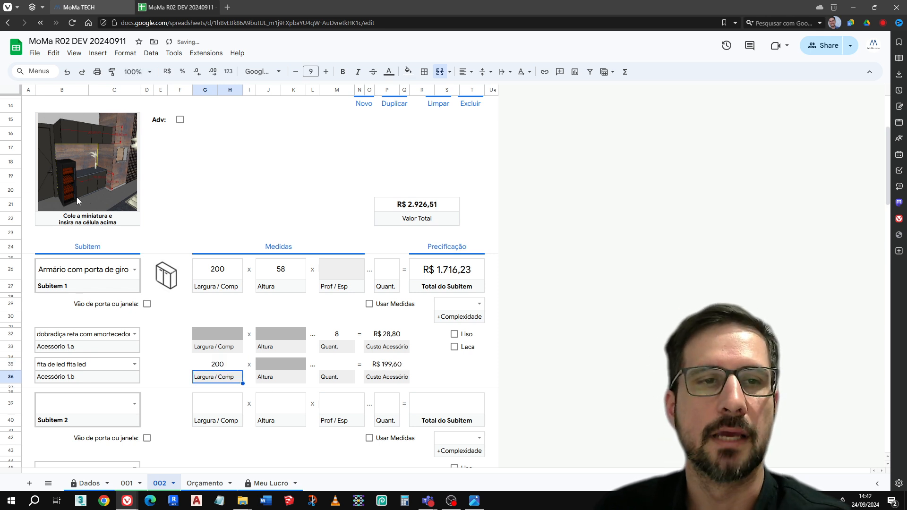
# Set the added complexity of Subitem 1 to 1-friso de led
pyautogui.scroll(3, 313, 285)
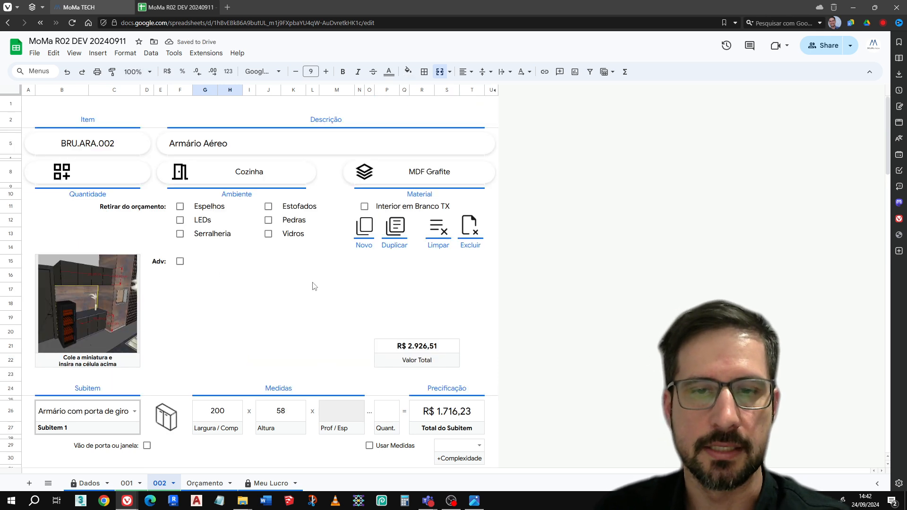
pyautogui.scroll(-2, 319, 274)
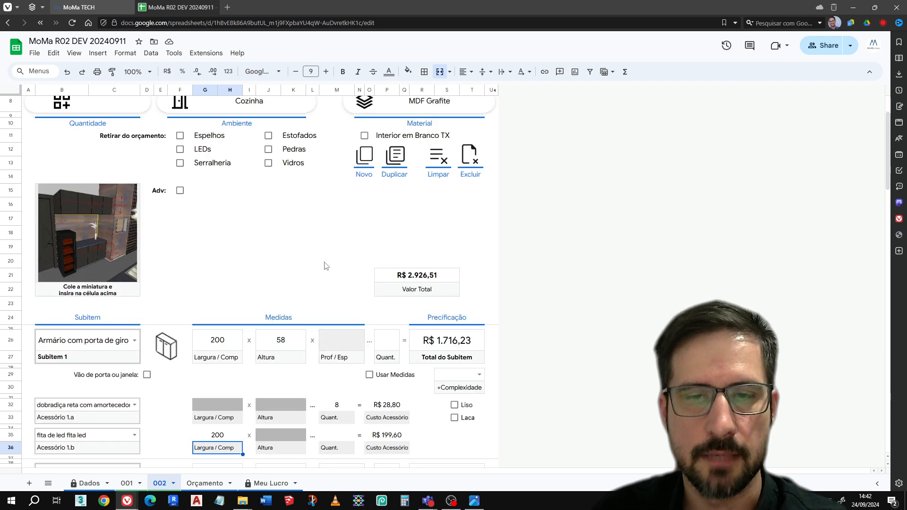
pyautogui.scroll(1, 325, 273)
pyautogui.scroll(-2, 325, 273)
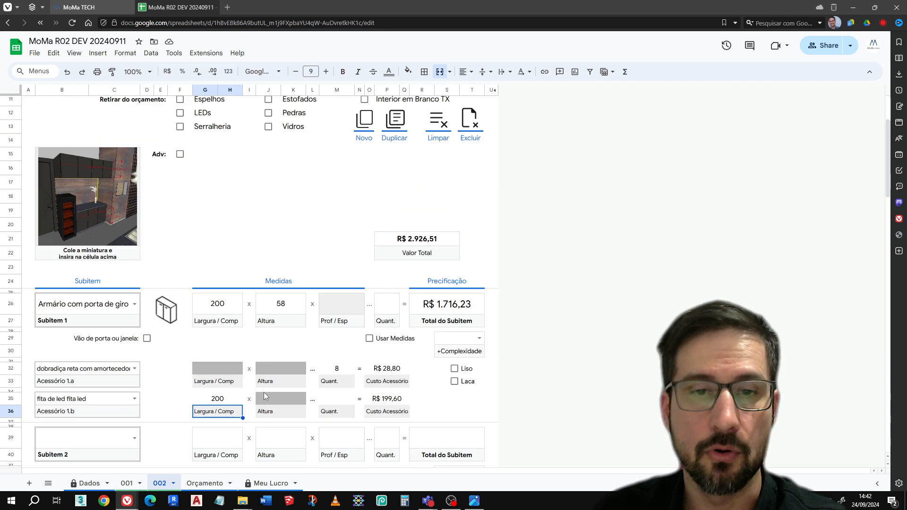
pyautogui.click(479, 339)
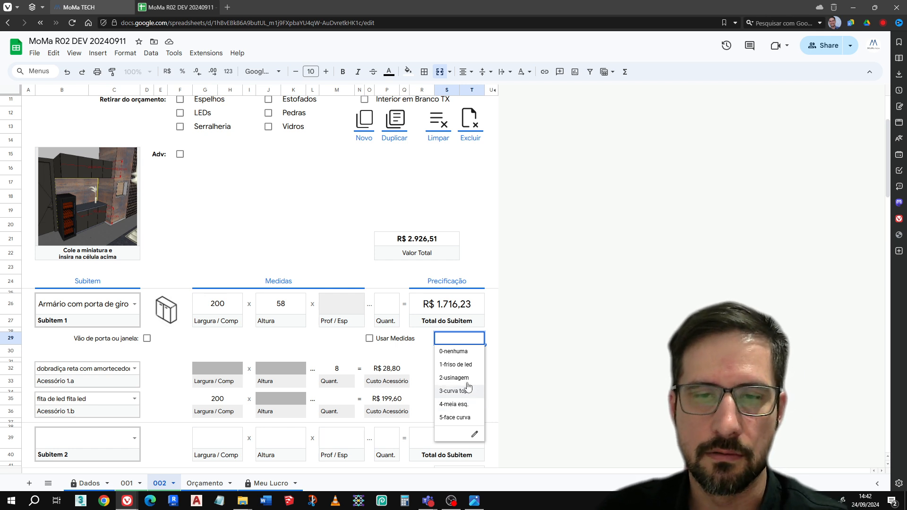
pyautogui.click(472, 365)
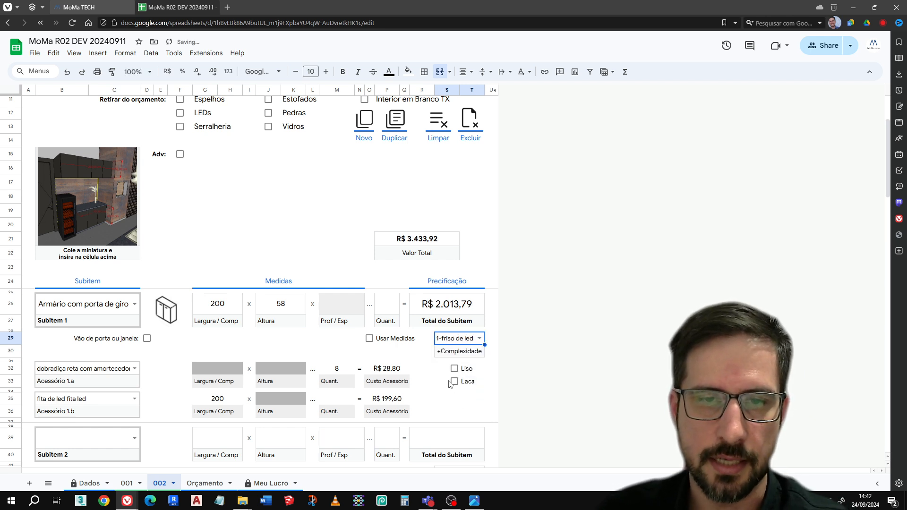
# Create a new blank item sheet 003 from the overhead cabinet item
pyautogui.scroll(3, 431, 396)
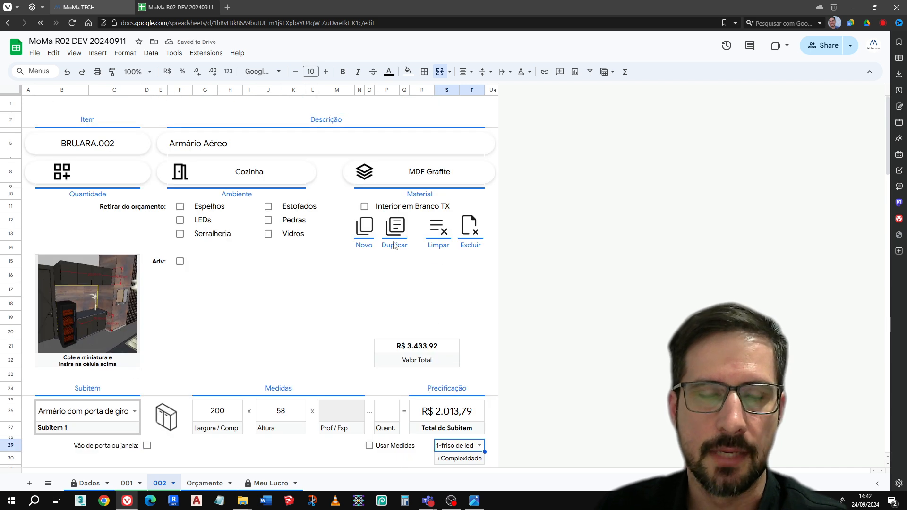
pyautogui.click(364, 231)
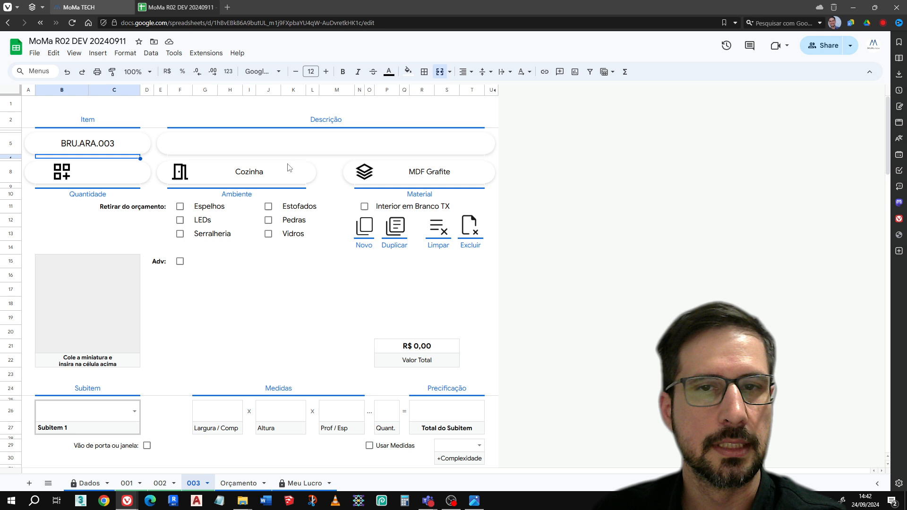
pyautogui.click(255, 183)
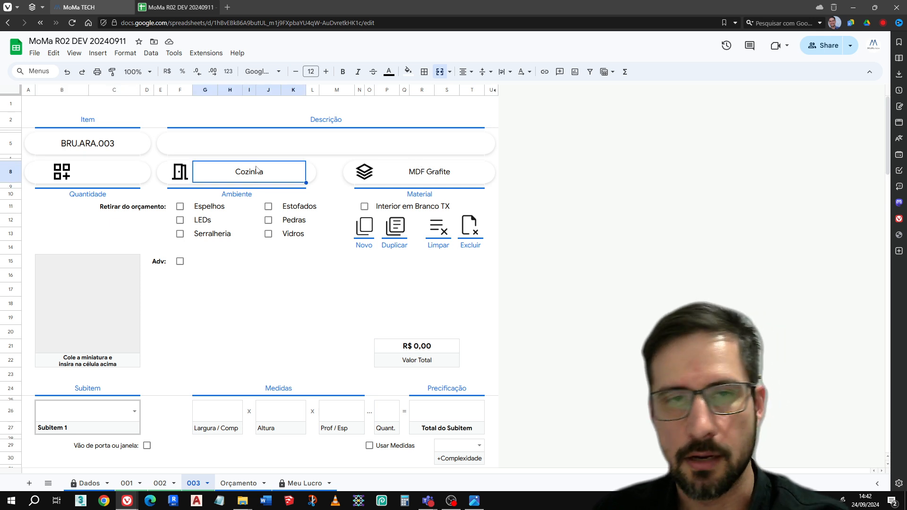
pyautogui.click(430, 179)
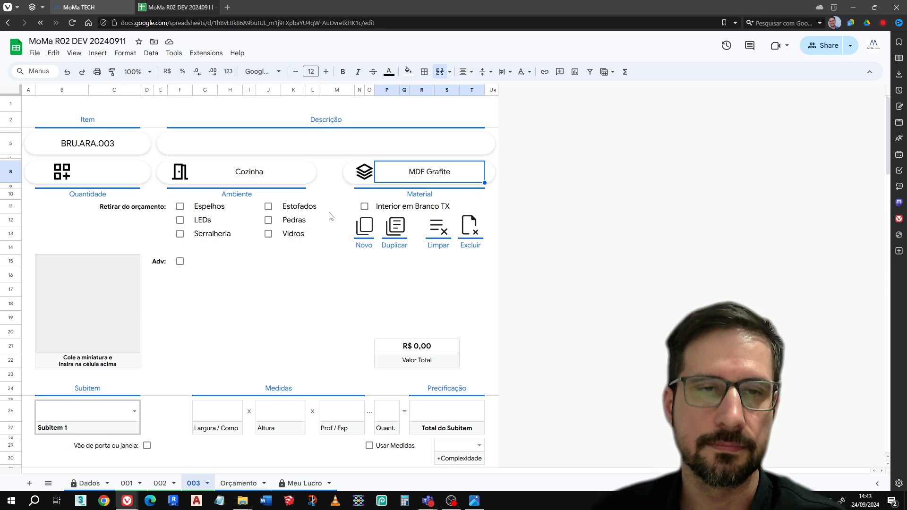
pyautogui.click(252, 170)
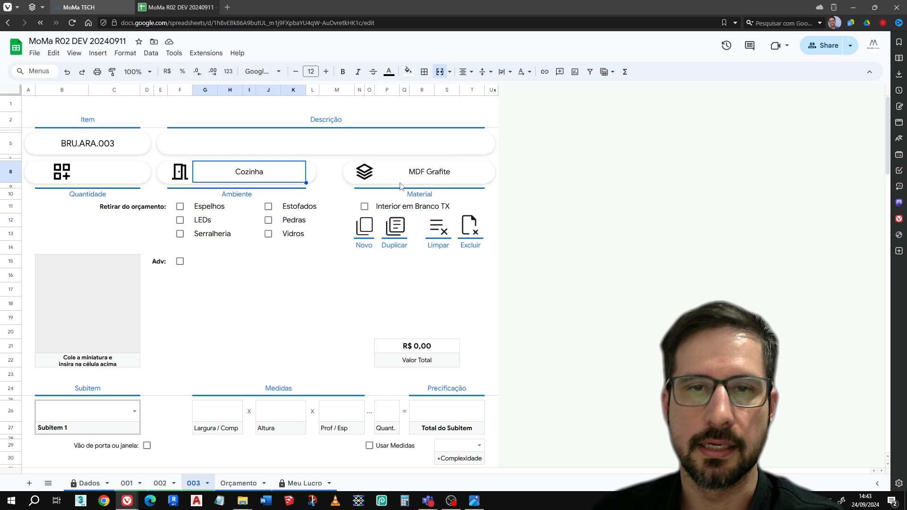
pyautogui.click(451, 173)
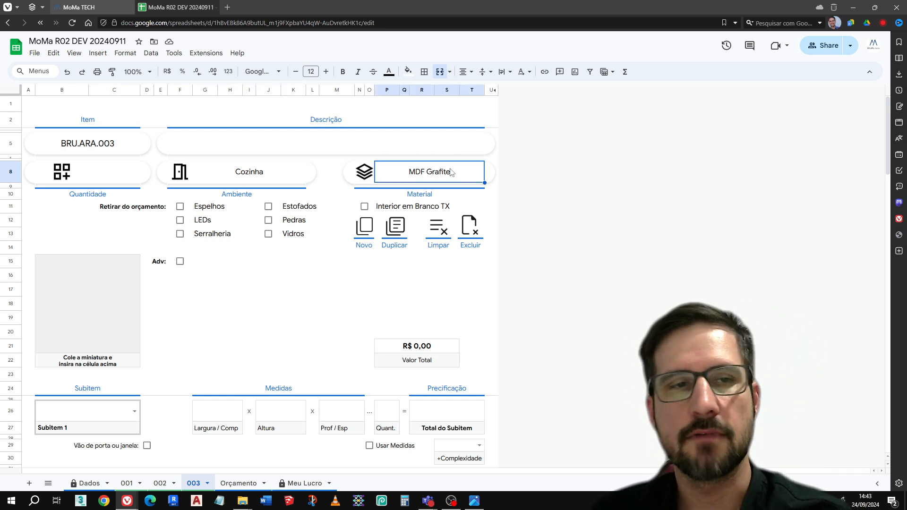
pyautogui.click(401, 152)
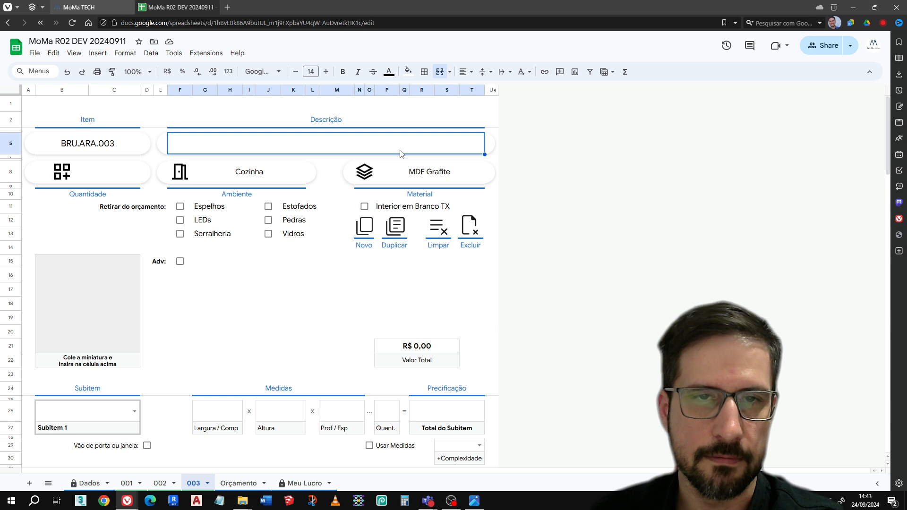
# Copy the image painel.jpg from the photo viewer and place it inside the thumbnail cell of item 003
pyautogui.click(474, 501)
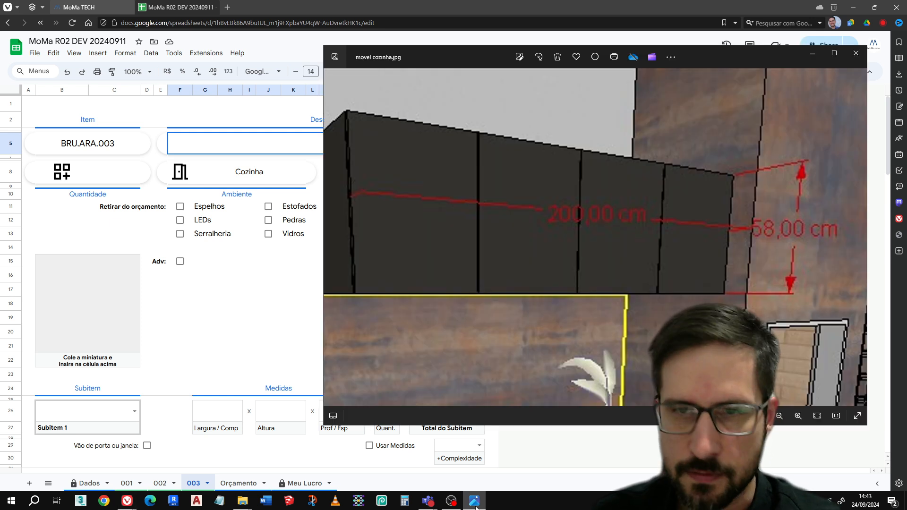
pyautogui.scroll(-5, 749, 190)
pyautogui.press('Right')
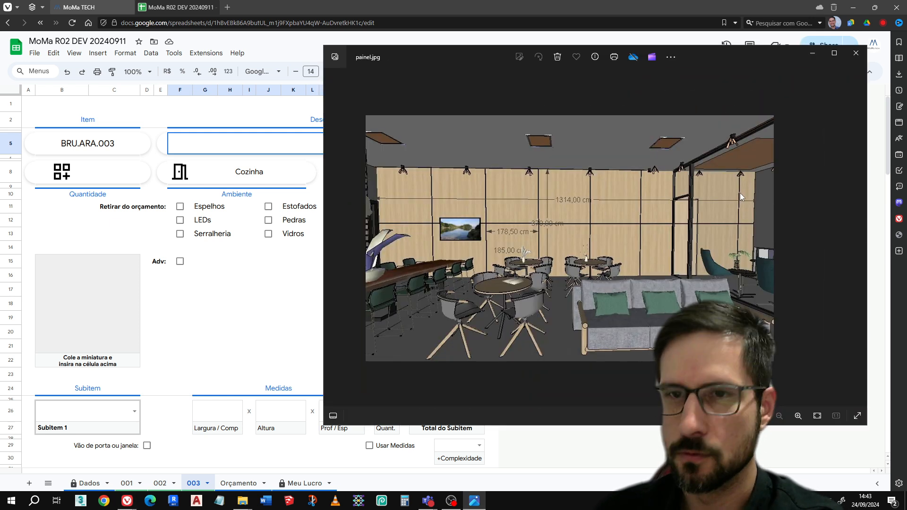
pyautogui.rightClick(604, 217)
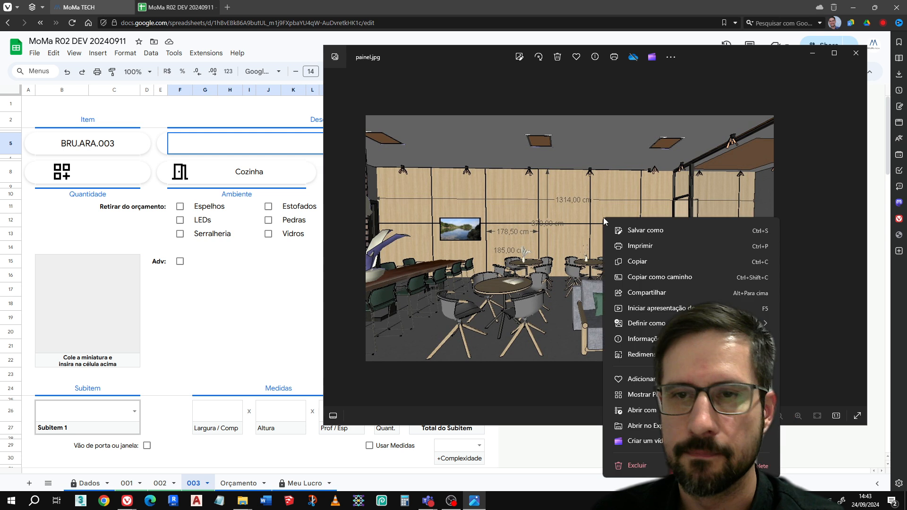
pyautogui.click(636, 263)
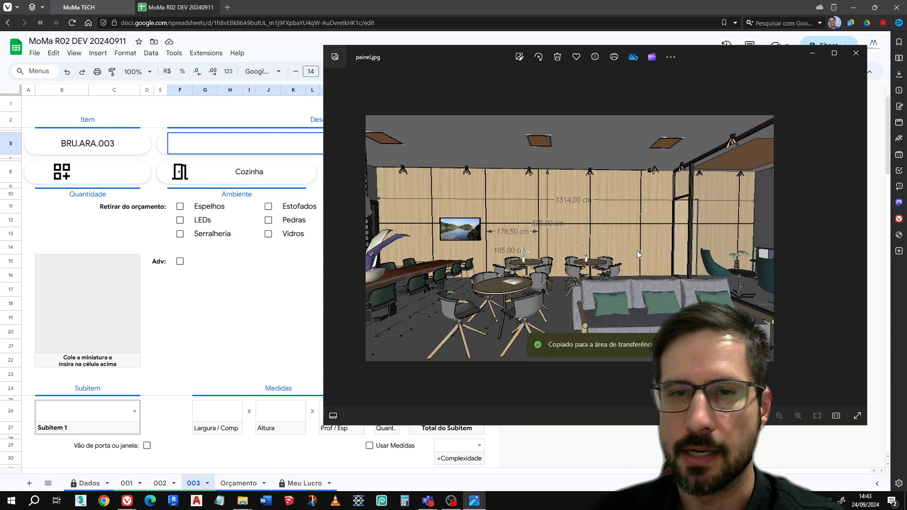
pyautogui.click(47, 293)
pyautogui.hotkey('ctrl', 'v')
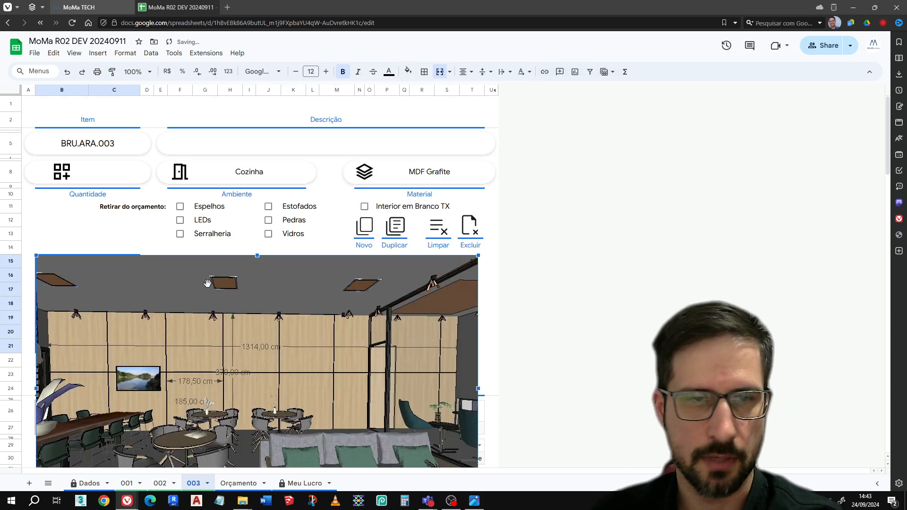
pyautogui.click(474, 268)
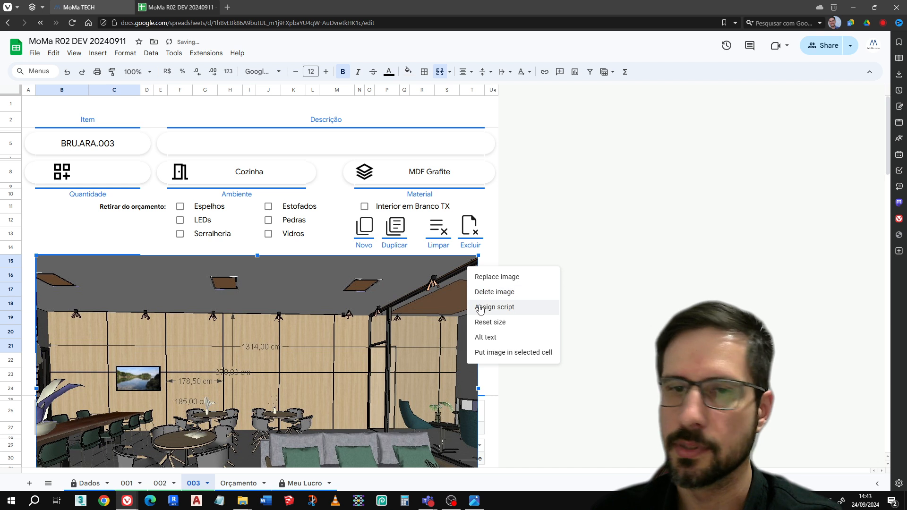
pyautogui.click(499, 353)
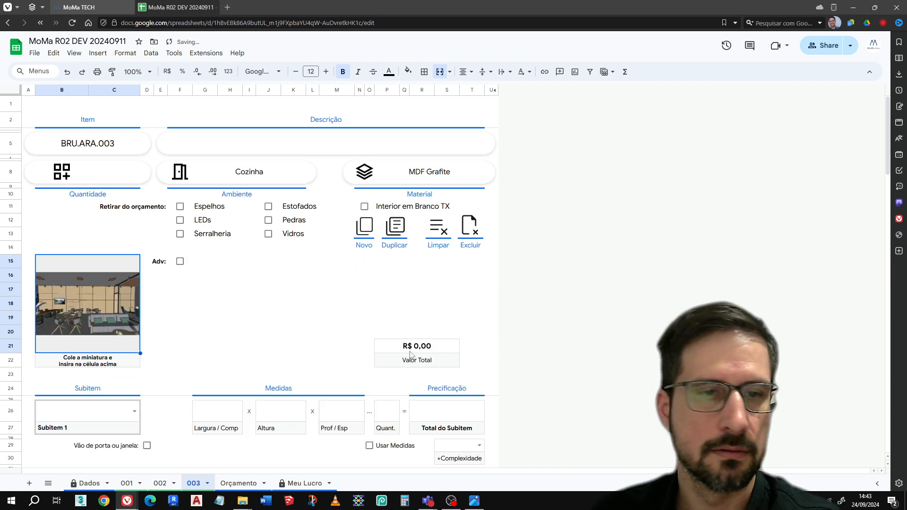
# Enter "Painel Liso" as the description of item 003
pyautogui.click(245, 150)
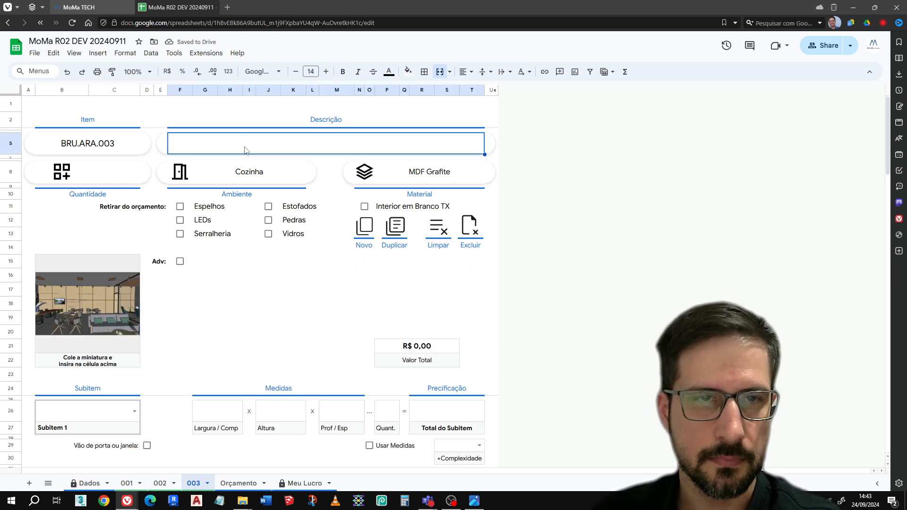
pyautogui.write('Painel')
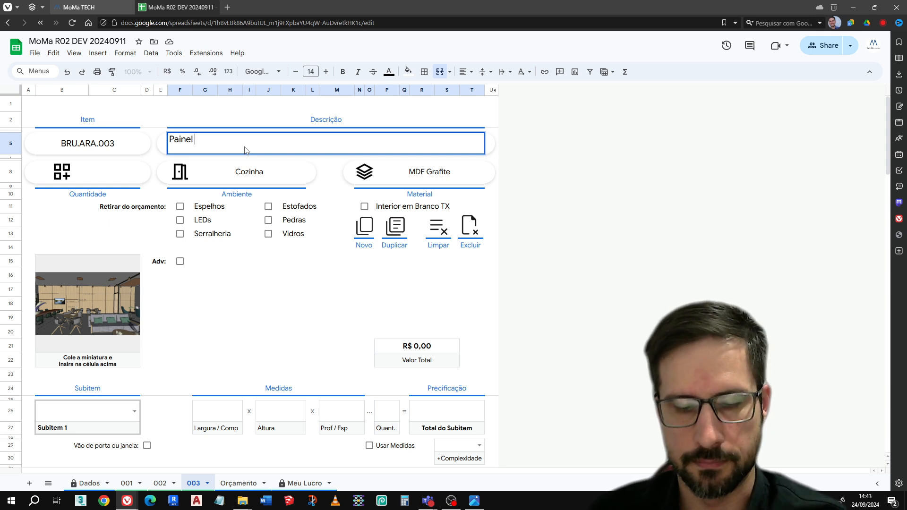
pyautogui.write(' Liso')
pyautogui.press('Return')
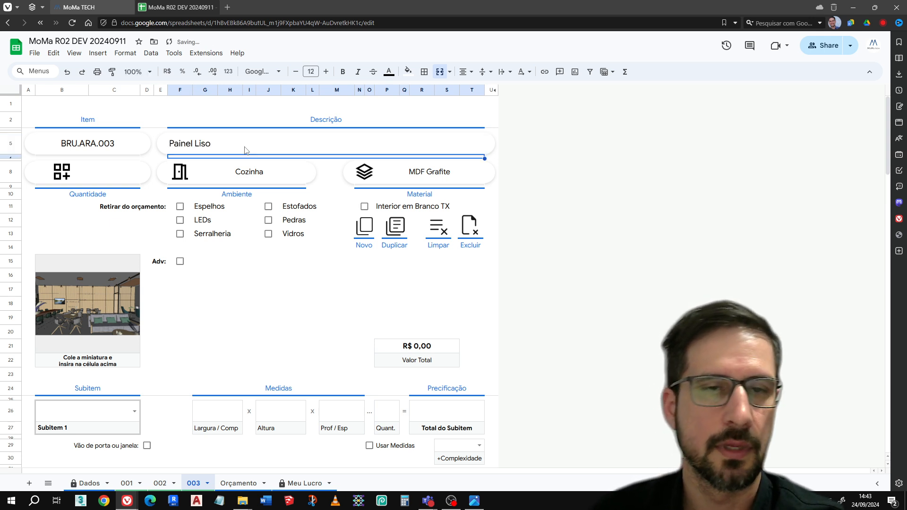
# Change the material of item 003 to "MDF Carvalho Prata"
pyautogui.click(427, 180)
pyautogui.write('MDF ')
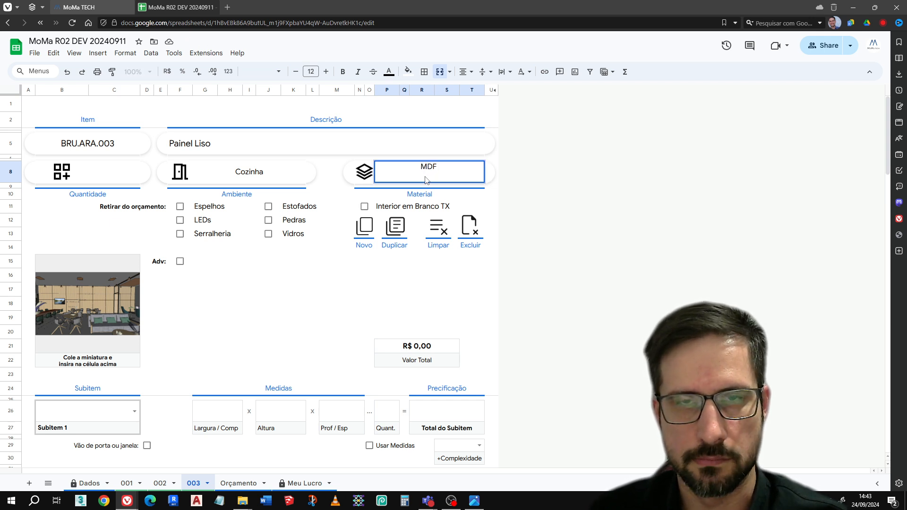
pyautogui.write('Carv')
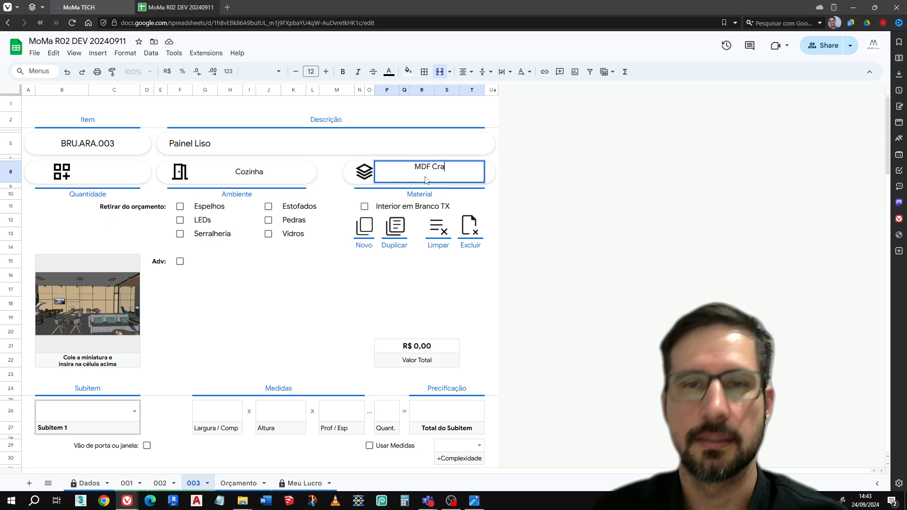
pyautogui.write('alho Prata')
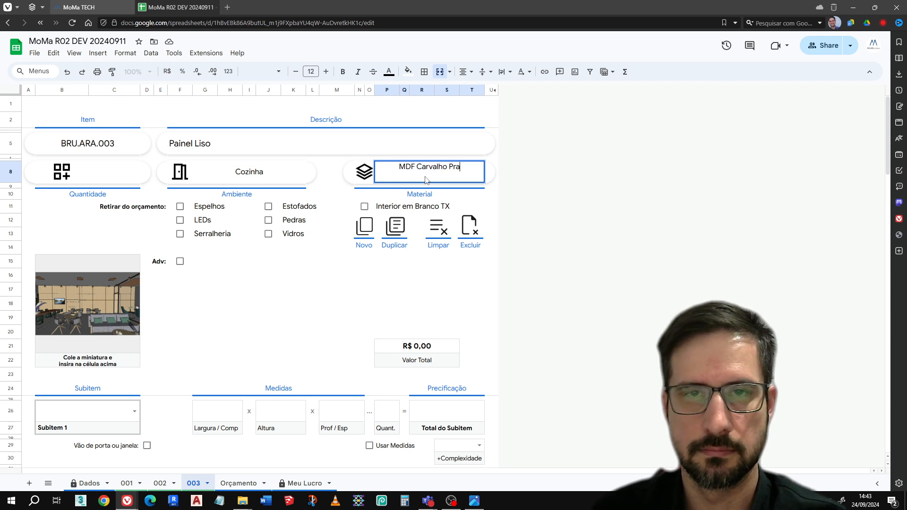
pyautogui.press('Return')
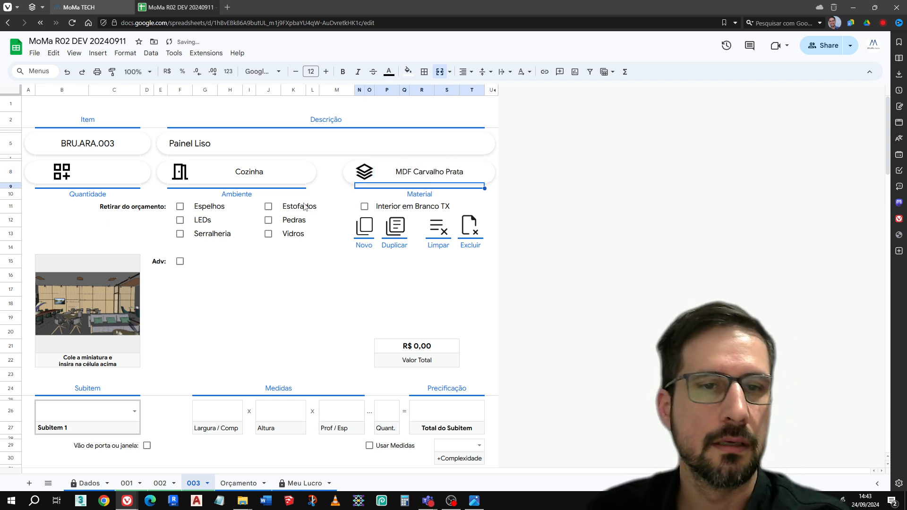
# Set the environment of item 003 to "Espaço gourmet" and mark LEDs as removed from the quotation
pyautogui.click(248, 180)
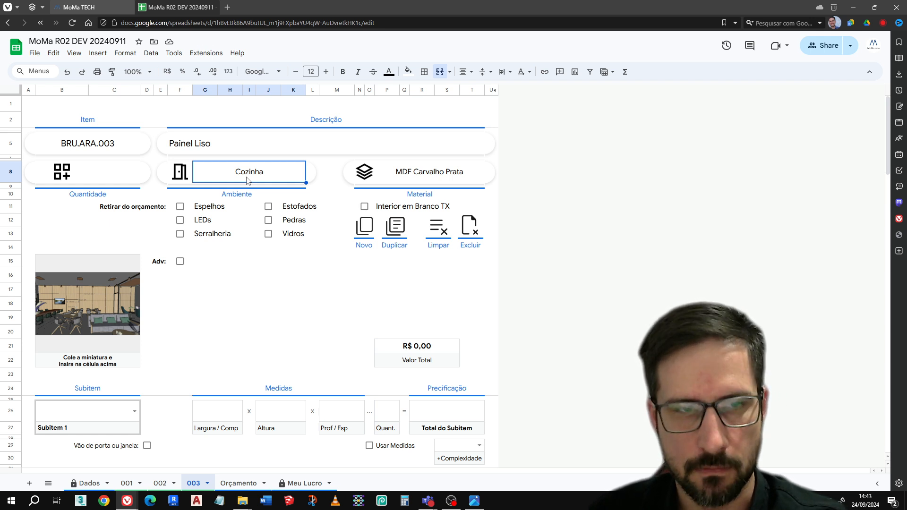
pyautogui.write('Espaço')
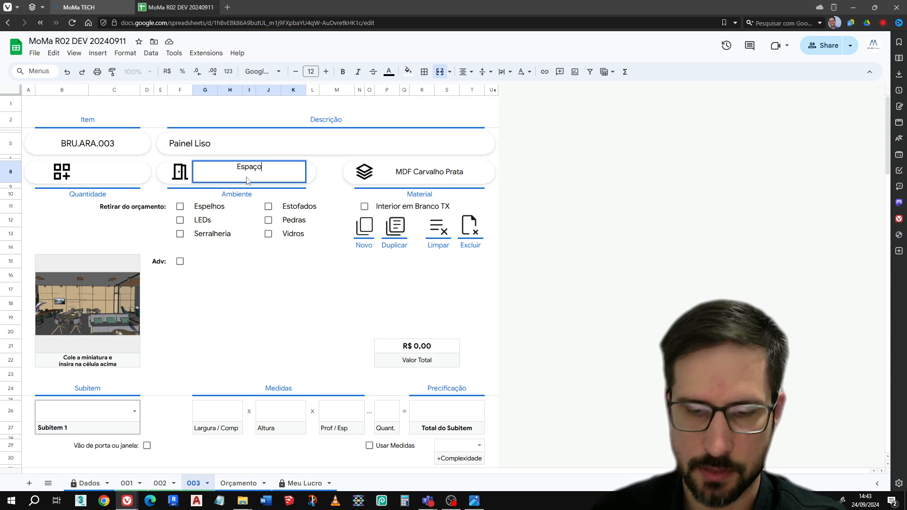
pyautogui.write(' gourmet')
pyautogui.press('Return')
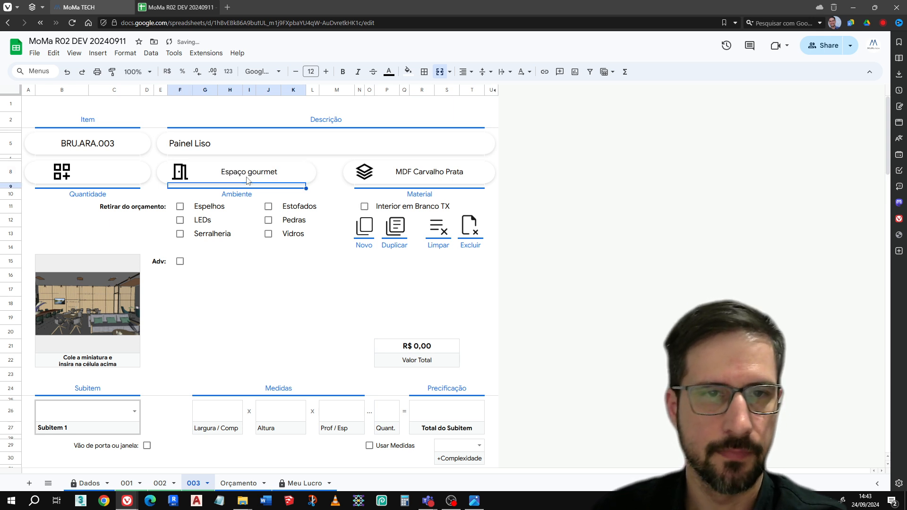
pyautogui.click(180, 220)
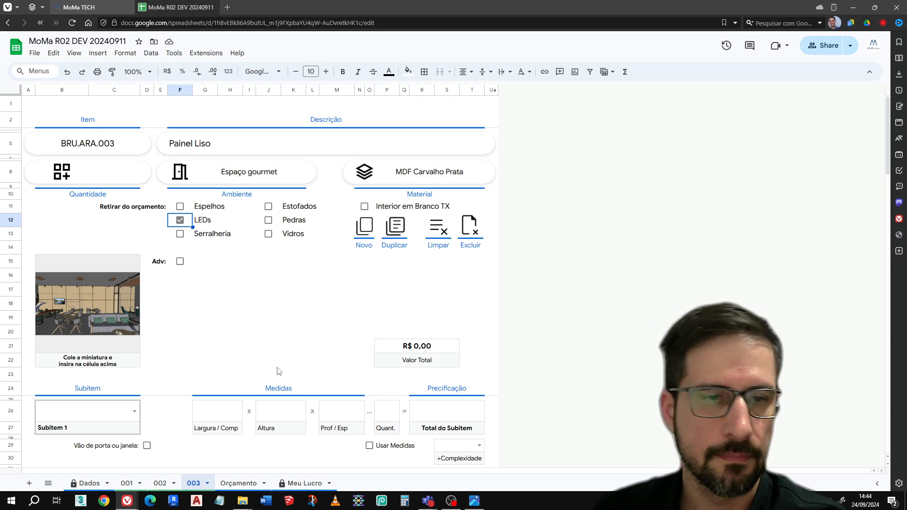
# Choose "Painel ripado" as the type of subitem 1 in item 003
pyautogui.click(113, 420)
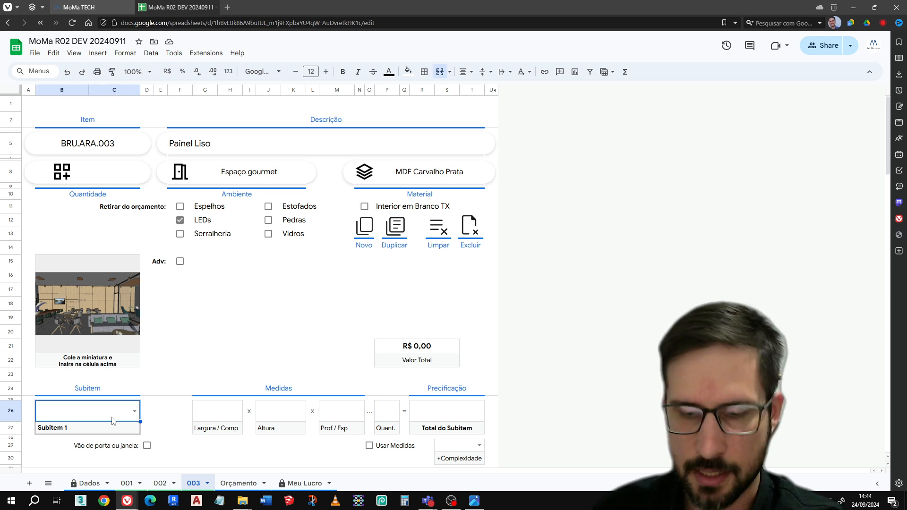
pyautogui.write('painel')
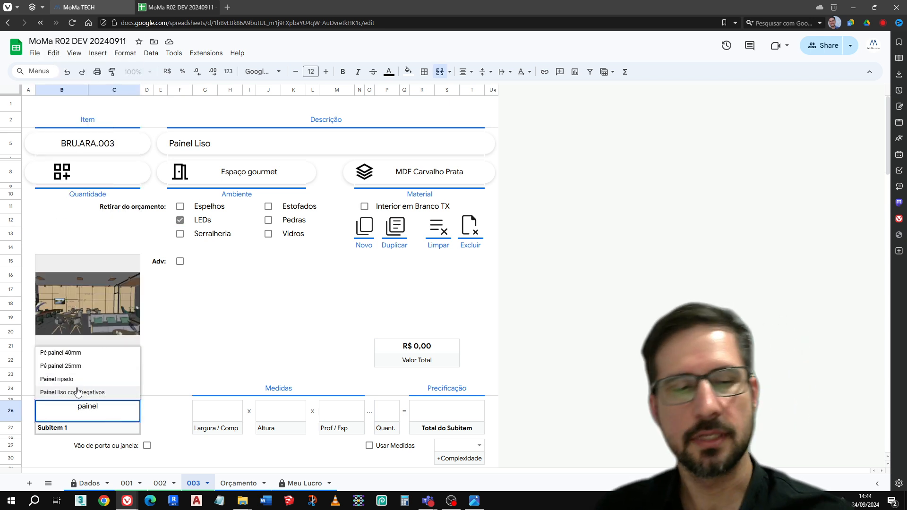
pyautogui.click(103, 380)
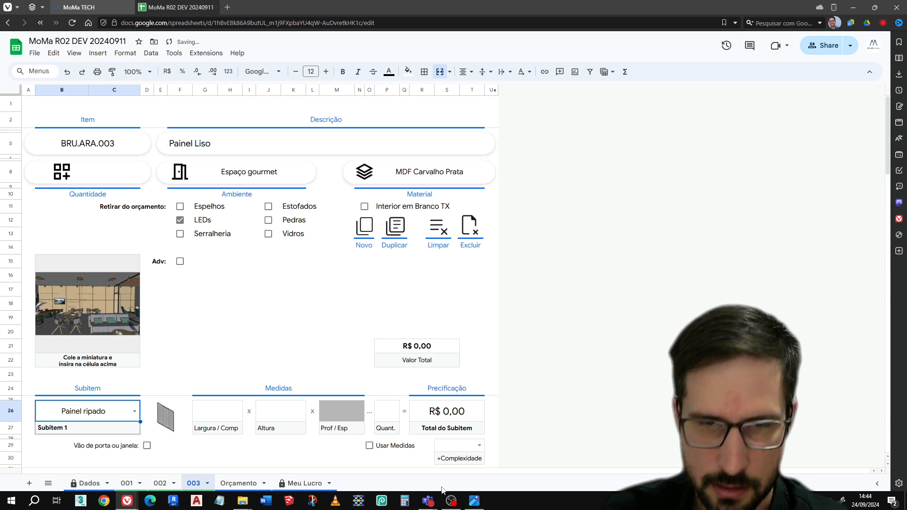
# Check the dimensions in painel.jpg and enter a width of 1314 and a height of 370 for subitem 1
pyautogui.click(475, 501)
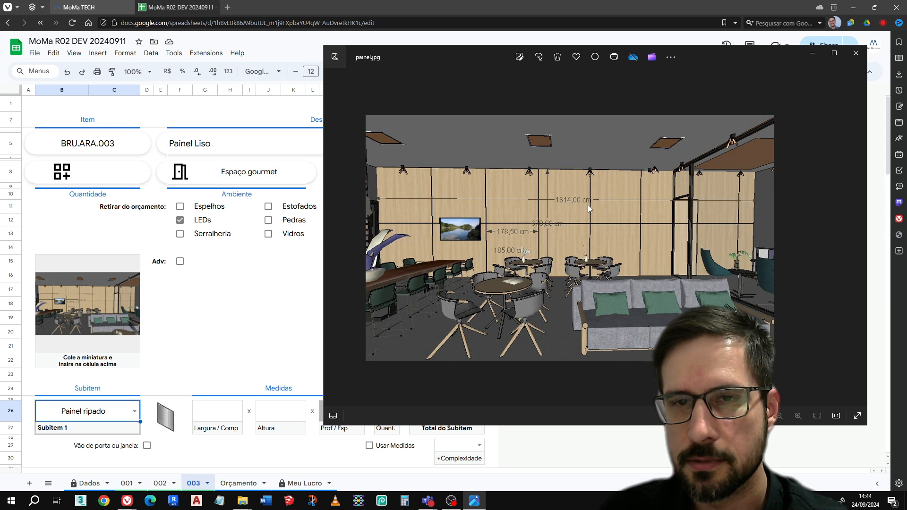
pyautogui.click(856, 53)
pyautogui.click(221, 414)
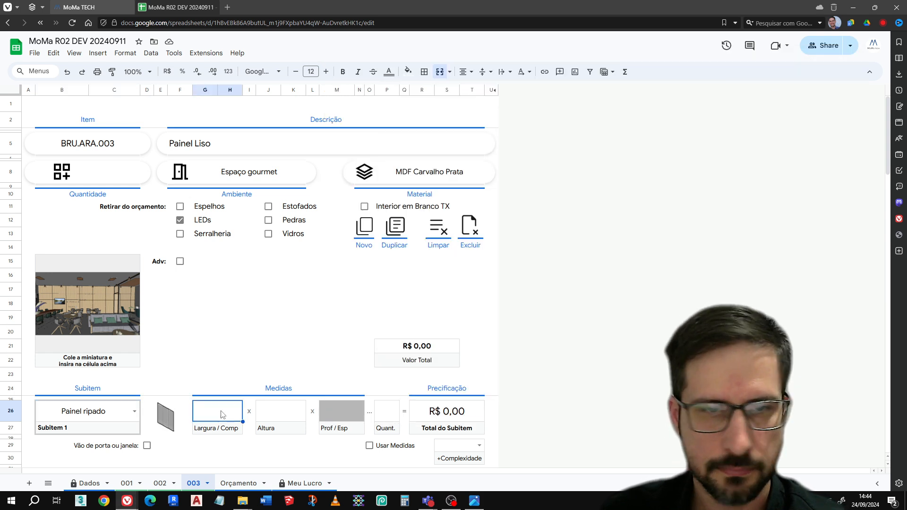
pyautogui.write('1314')
pyautogui.press('Tab')
pyautogui.write('3780')
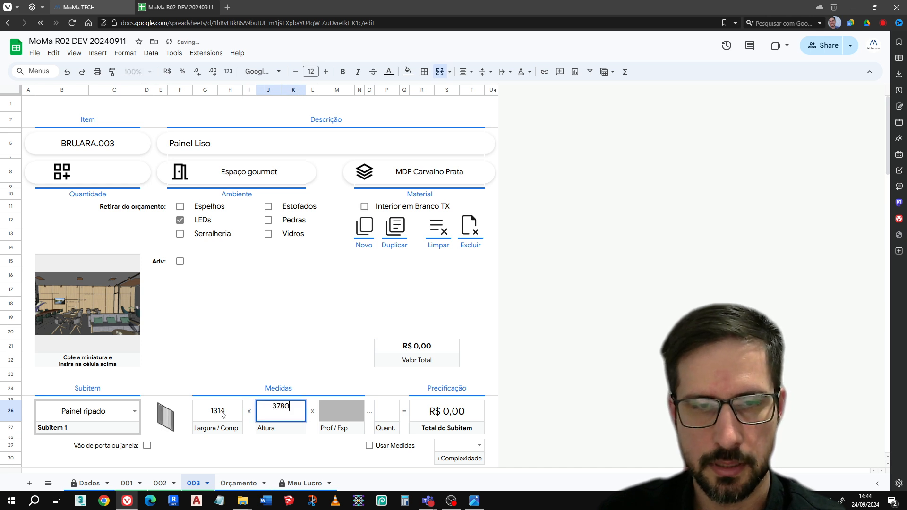
pyautogui.press('BackSpace')
pyautogui.press('BackSpace')
pyautogui.write('0')
pyautogui.press('Return')
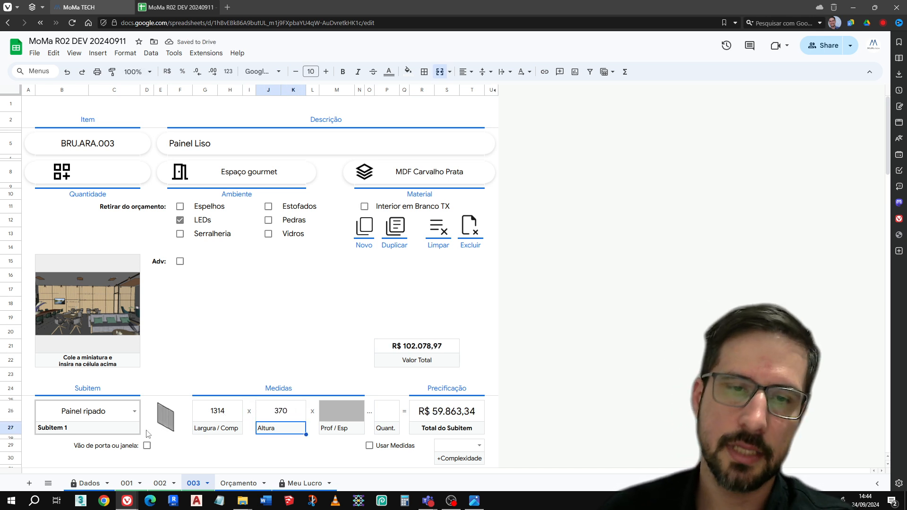
# Change the type of subitem 1 to "Painel liso com negativos"
pyautogui.doubleClick(134, 418)
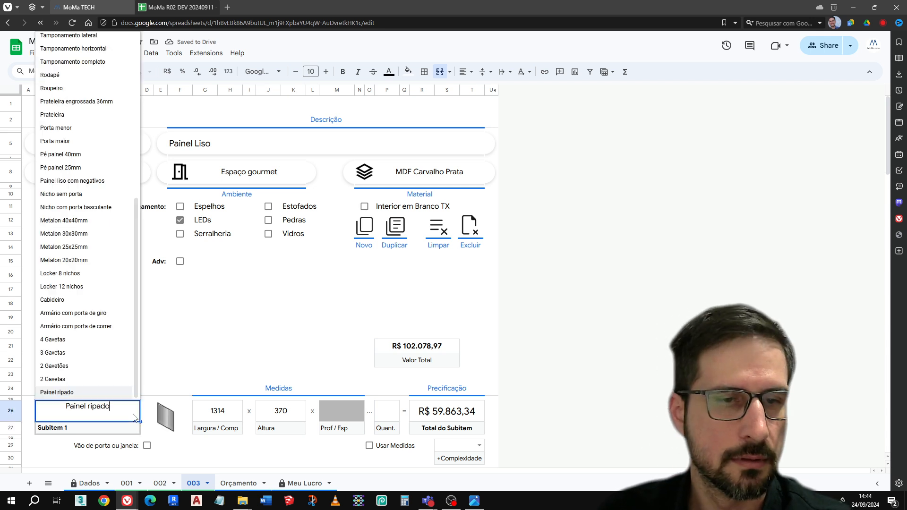
pyautogui.press('BackSpace')
pyautogui.press('BackSpace')
pyautogui.press('BackSpace')
pyautogui.press('BackSpace')
pyautogui.press('BackSpace')
pyautogui.press('BackSpace')
pyautogui.press('BackSpace')
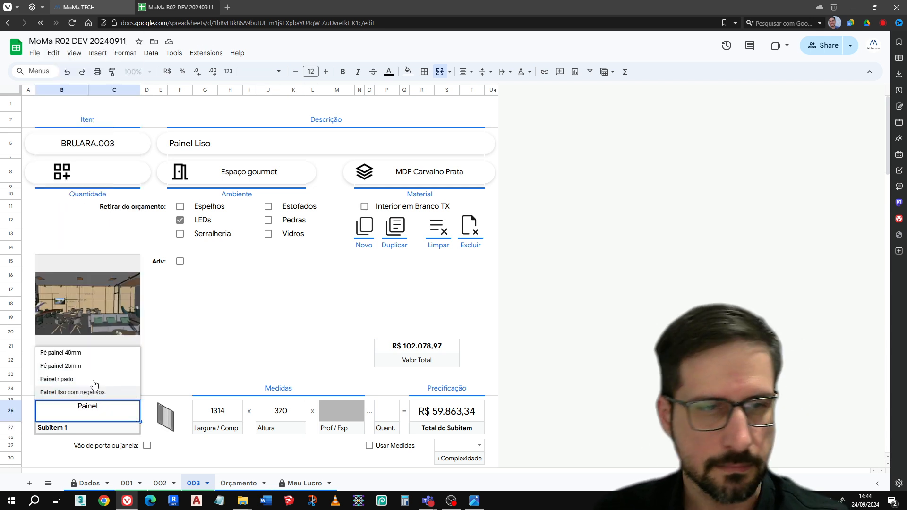
pyautogui.click(93, 392)
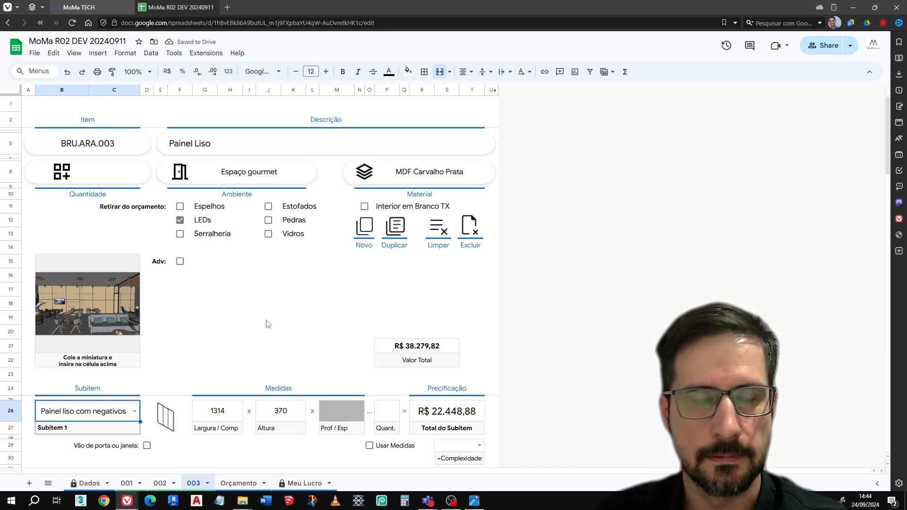
# Enable the door or window opening for subitem 1 and enter 80 wide by 210 high with quantity 2
pyautogui.scroll(-2, 266, 324)
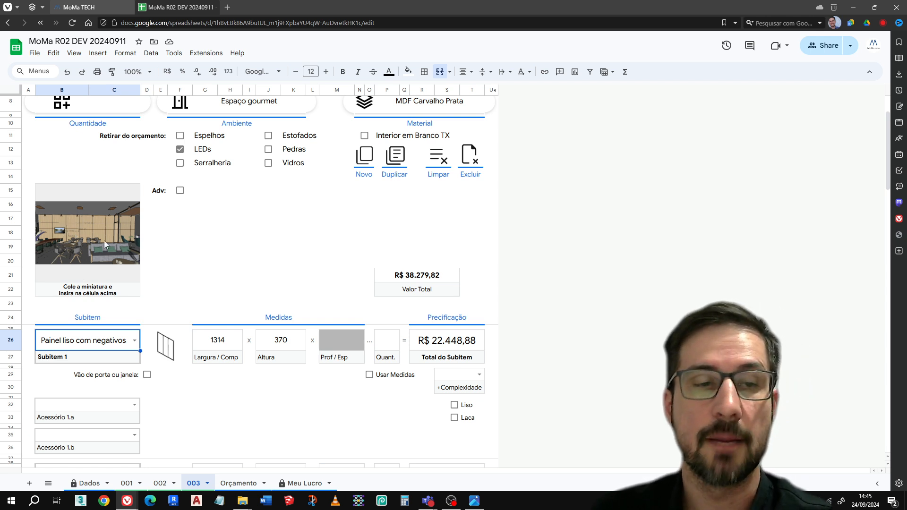
pyautogui.click(147, 375)
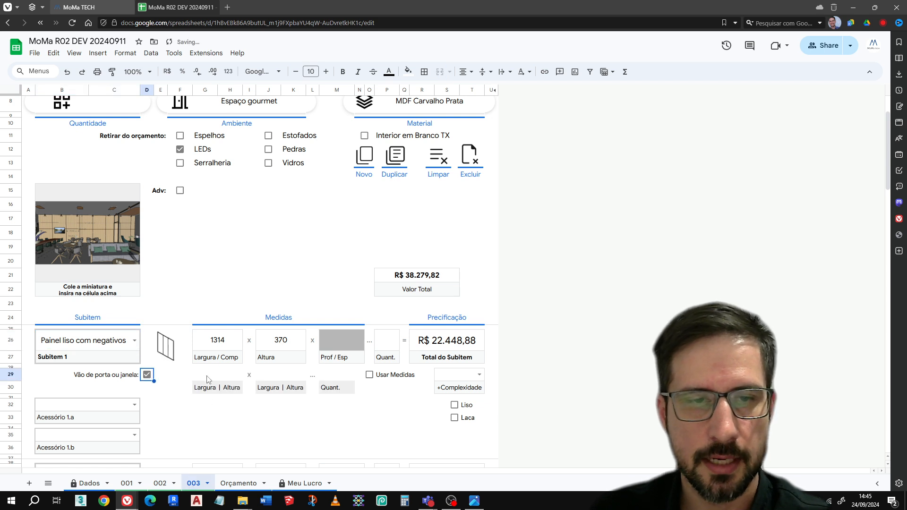
pyautogui.write('80')
pyautogui.press('Tab')
pyautogui.write('210')
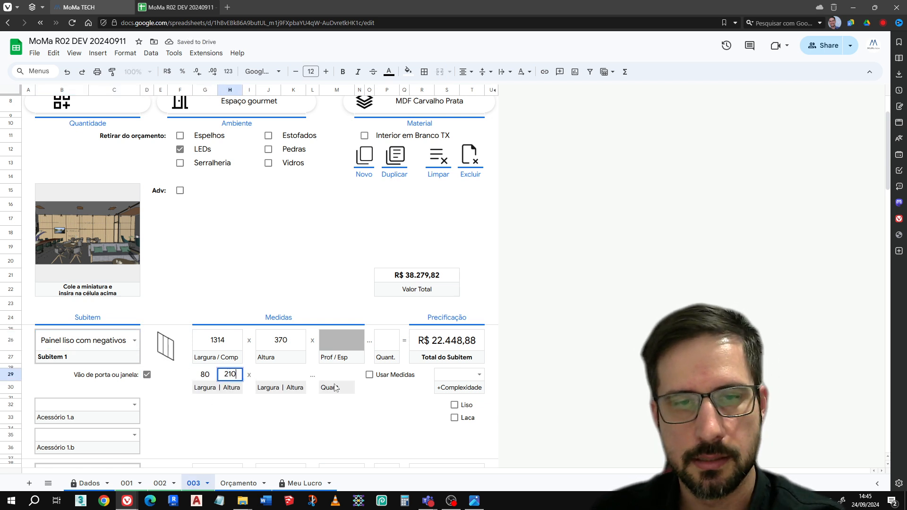
pyautogui.click(338, 376)
pyautogui.write('2')
pyautogui.press('Return')
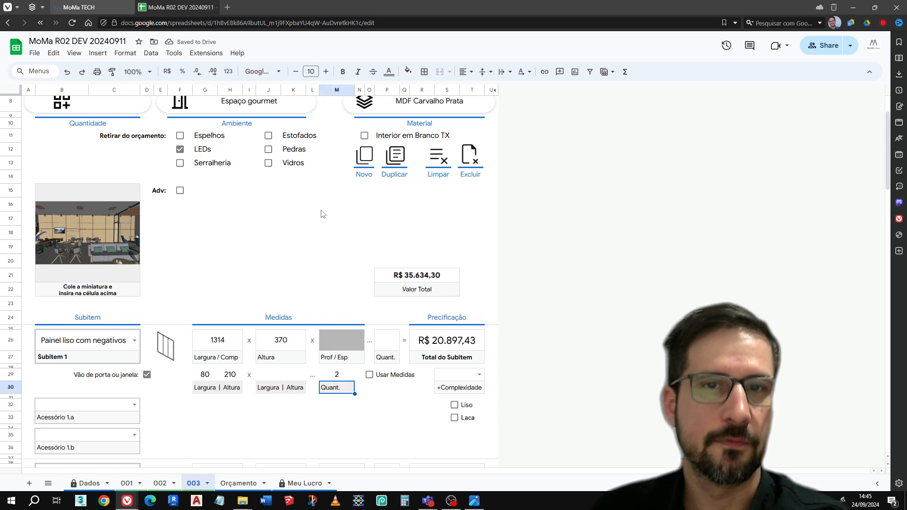
# Create a new blank item sheet 004 from the smooth panel item
pyautogui.scroll(3, 317, 367)
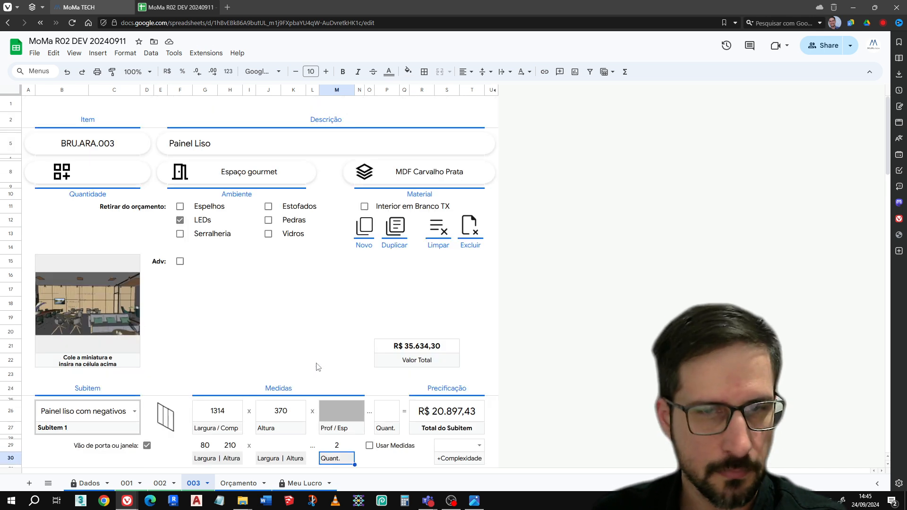
pyautogui.click(368, 230)
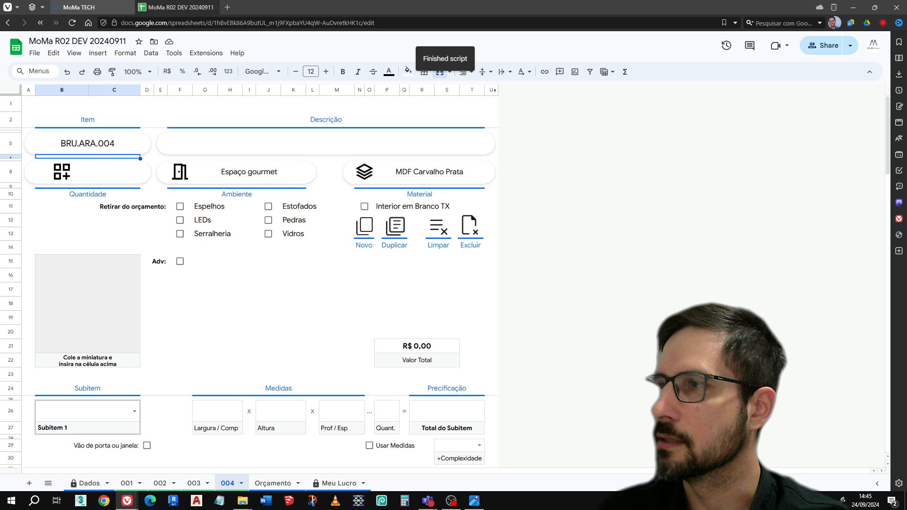
# Browse the reference images in the photo viewer to curvo 2.webp and copy that image
pyautogui.click(475, 502)
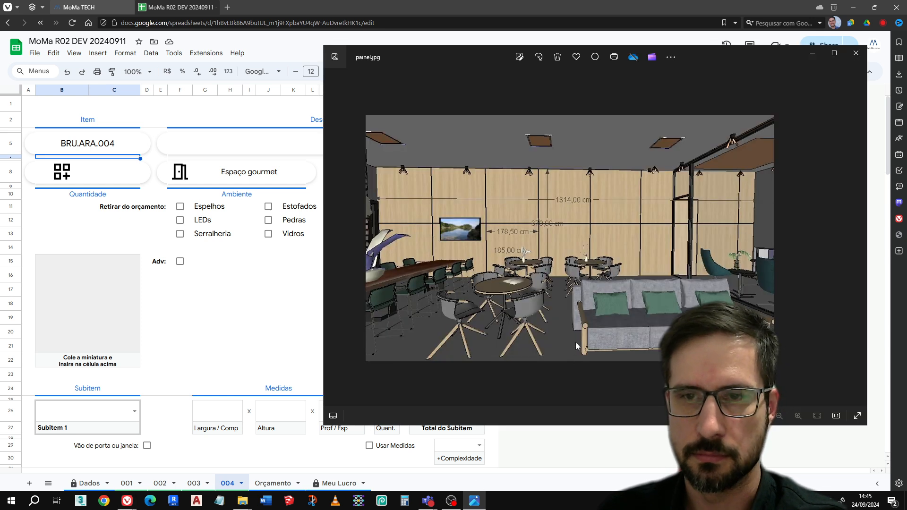
pyautogui.press('Right')
pyautogui.press('Right')
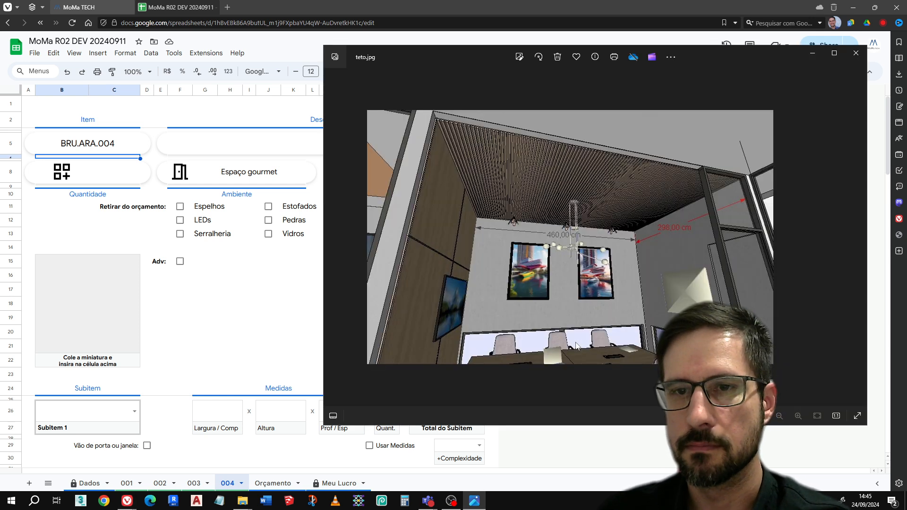
pyautogui.press('Right')
pyautogui.press('Right')
pyautogui.press('Right')
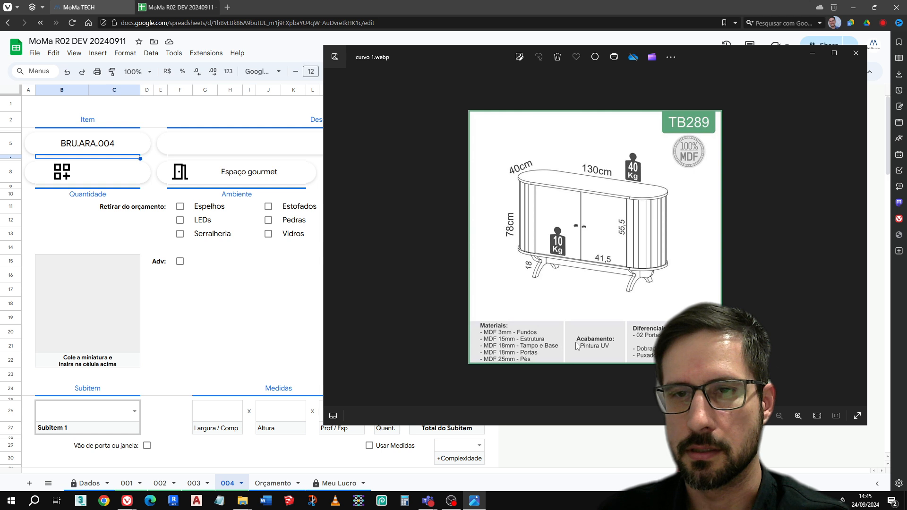
pyautogui.press('Right')
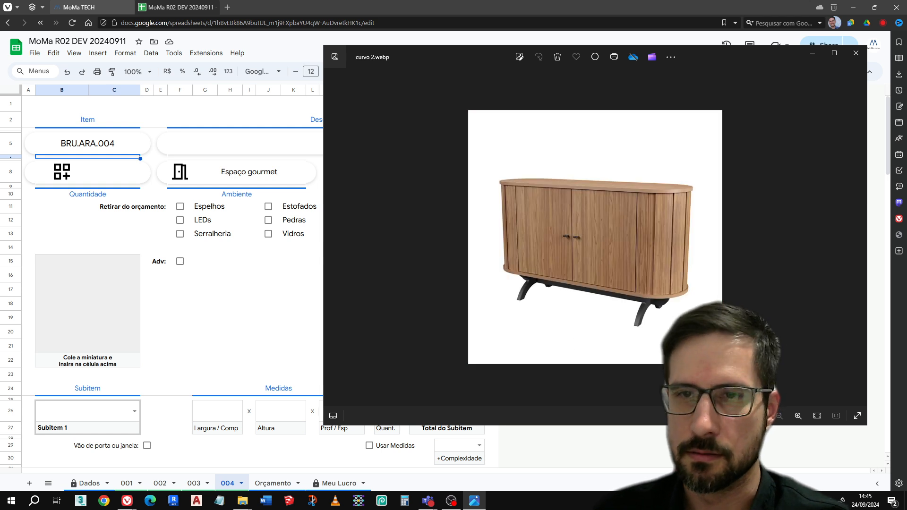
pyautogui.press('Left')
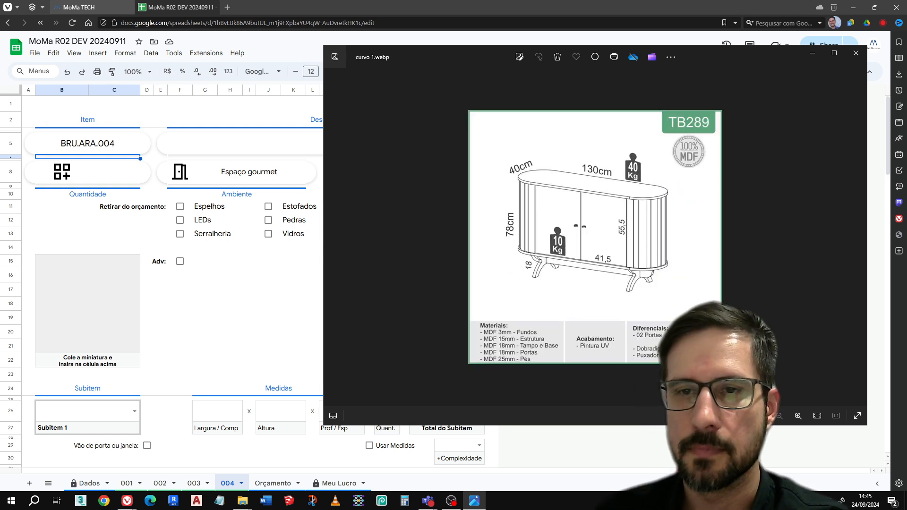
pyautogui.press('Right')
pyautogui.rightClick(681, 252)
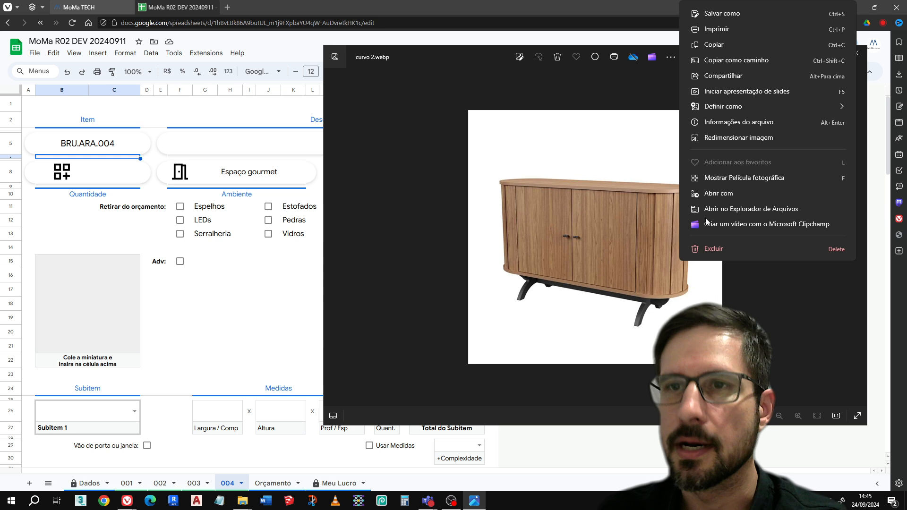
pyautogui.click(726, 45)
# Open the in-cell image insertion dialog for the thumbnail cell of item 004
pyautogui.click(98, 300)
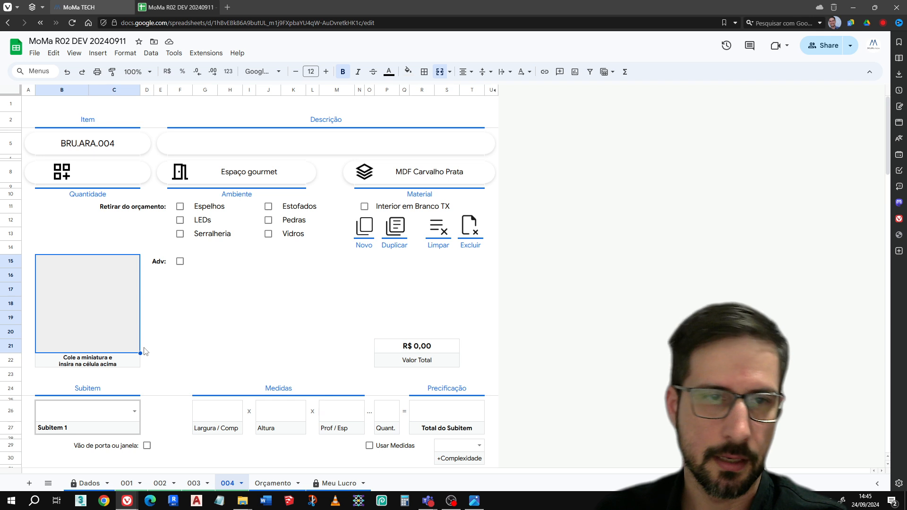
pyautogui.click(94, 56)
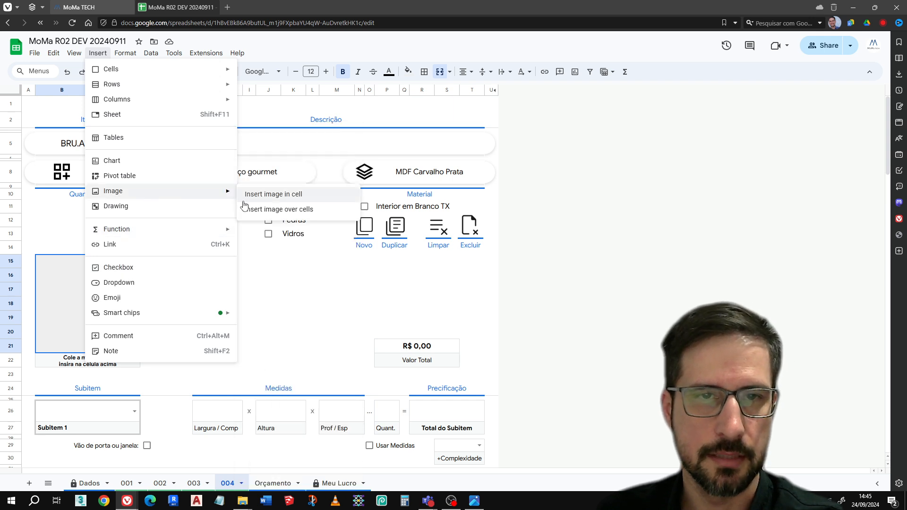
pyautogui.click(282, 197)
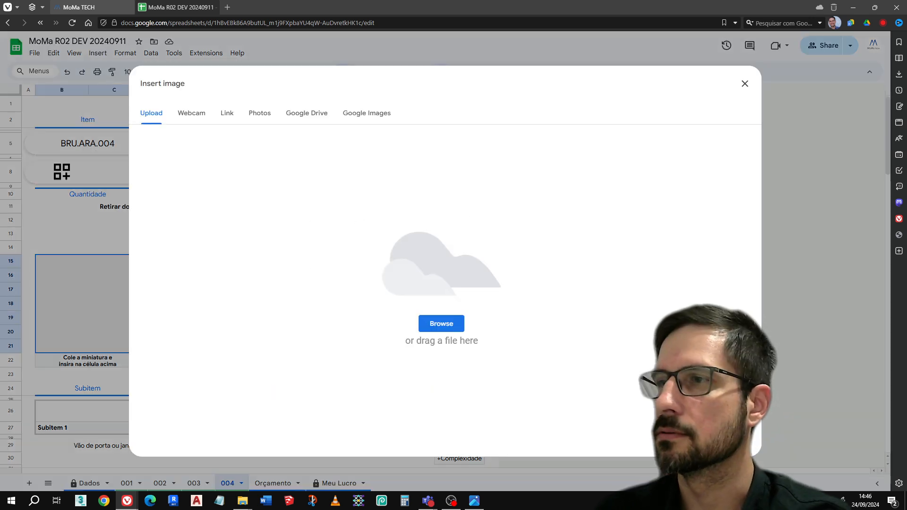
pyautogui.hotkey('alt', 'Tab')
# Try to upload the file curvo 2.webp from the Orçar Moveis folder as the thumbnail image
pyautogui.click(451, 323)
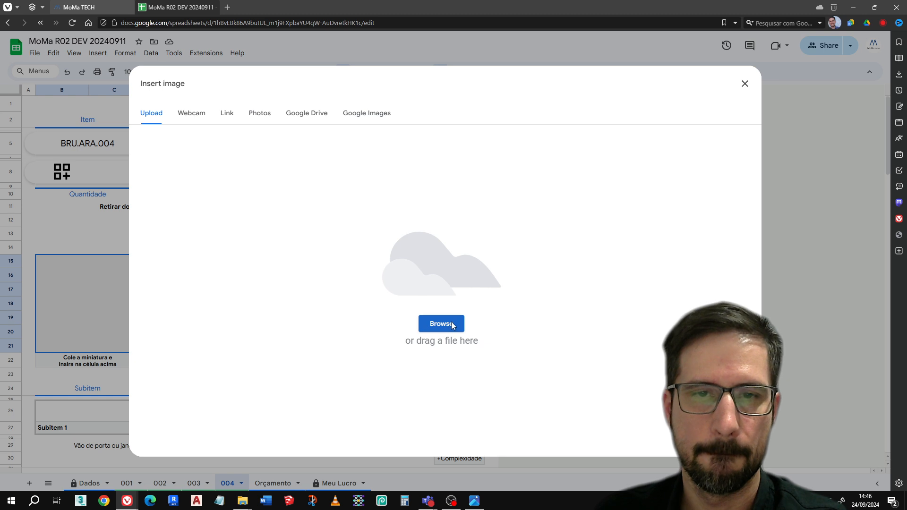
pyautogui.press('Return')
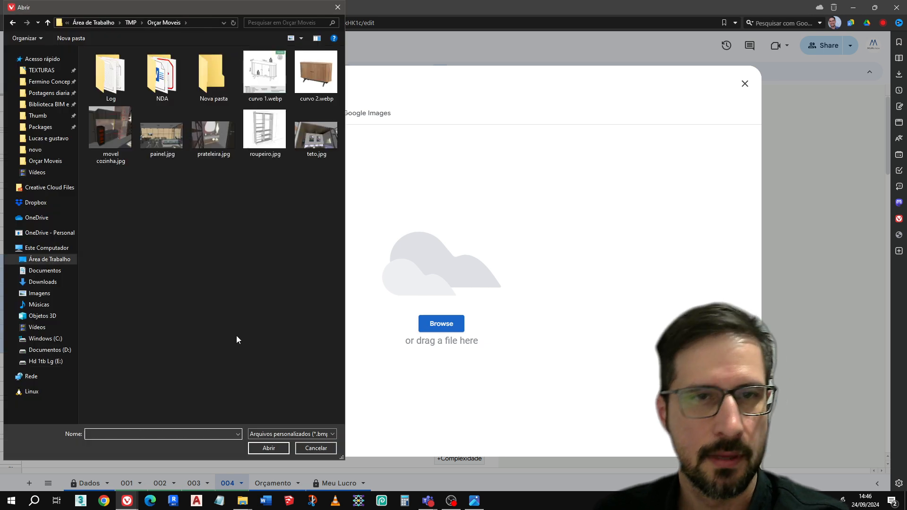
pyautogui.doubleClick(315, 73)
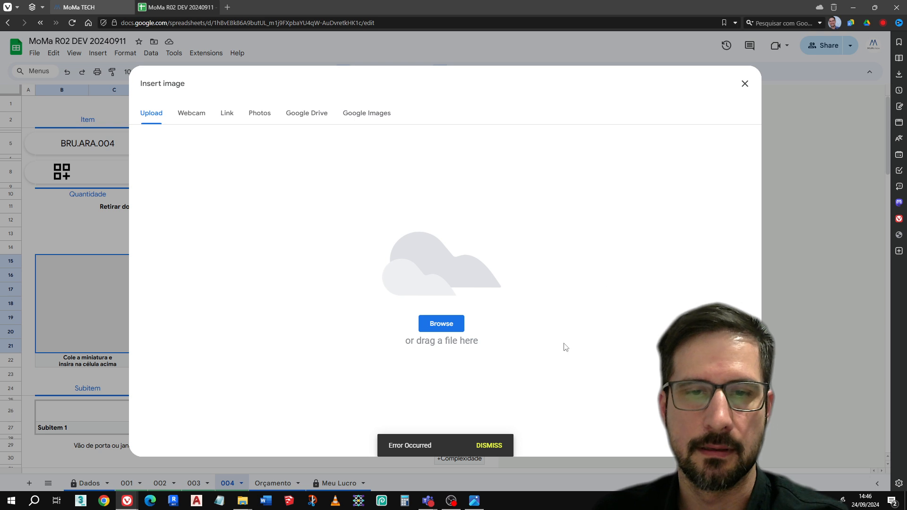
# Switch to the photo viewer and take a screen snip of the whole curvo 2.webp cabinet image
pyautogui.click(474, 501)
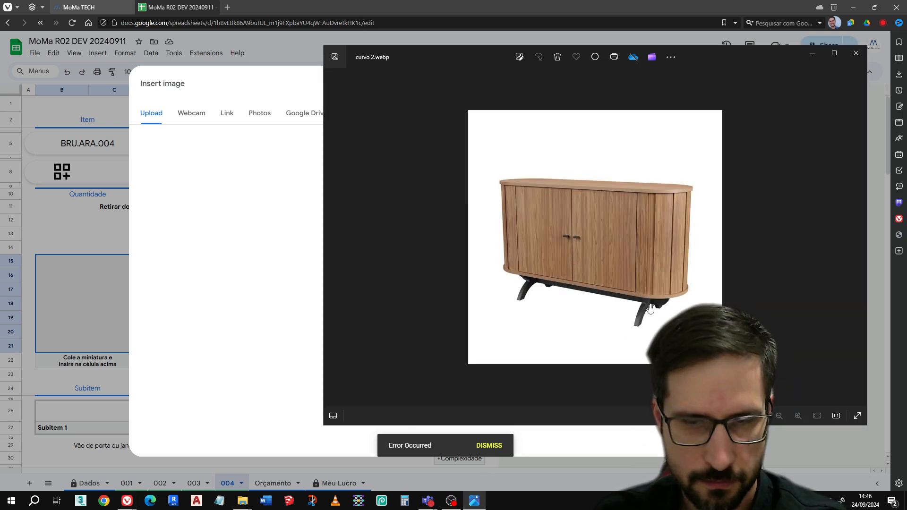
pyautogui.press('super+shift+s')
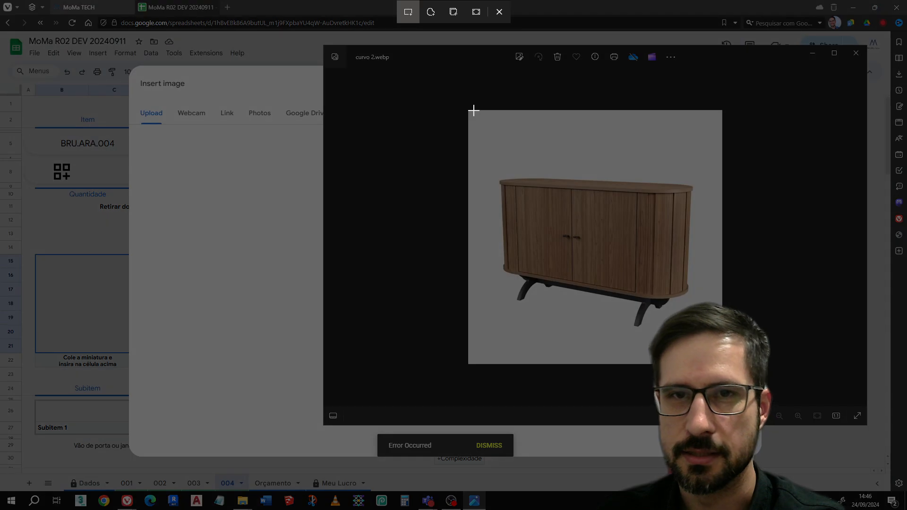
pyautogui.moveTo(471, 112); pyautogui.dragTo(722, 364)
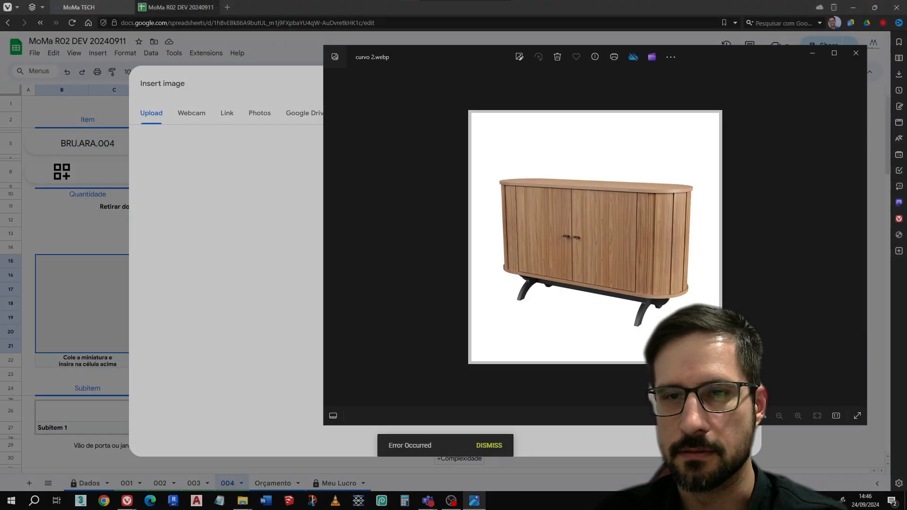
# Paste the cabinet snip into the item 004 sheet and place it inside the selected thumbnail cell
pyautogui.click(826, 375)
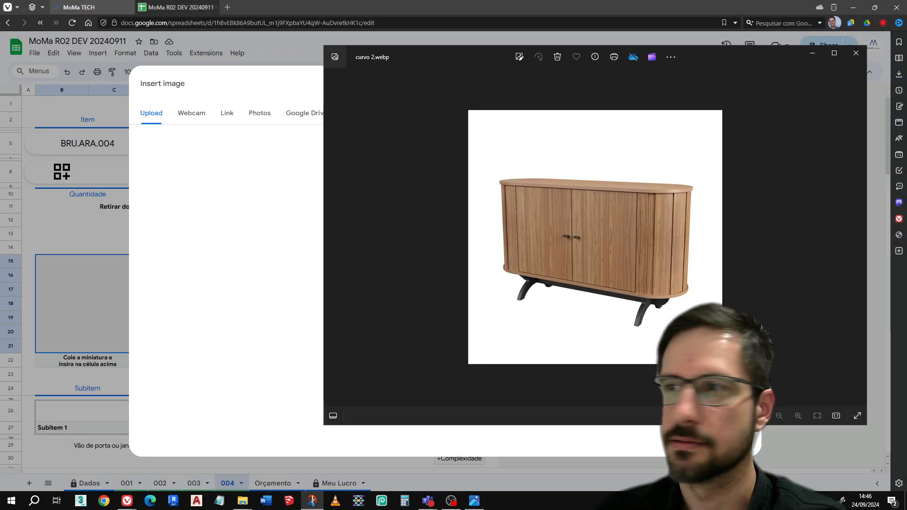
pyautogui.click(98, 329)
pyautogui.hotkey('ctrl', 'v')
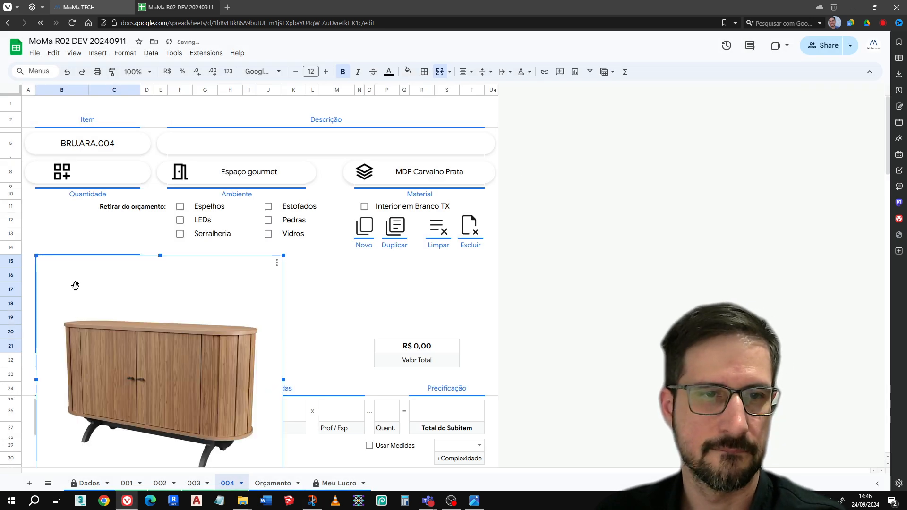
pyautogui.click(277, 262)
pyautogui.click(300, 353)
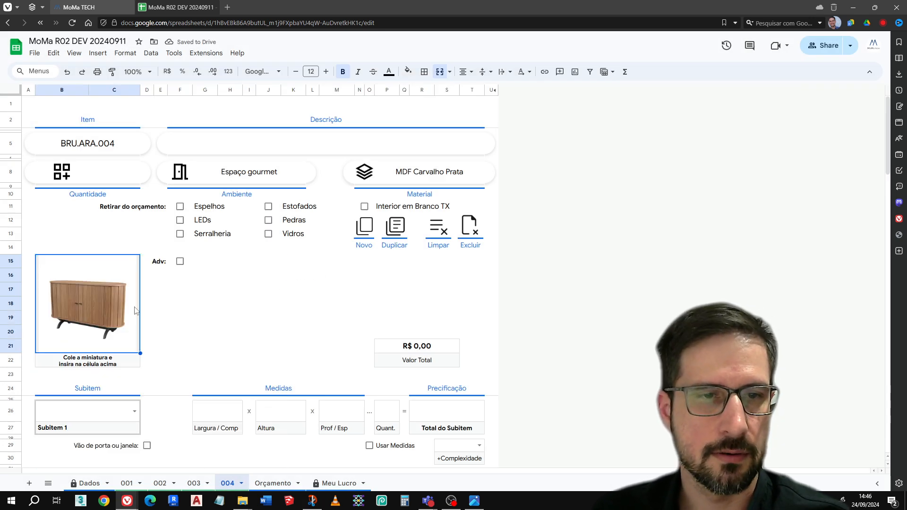
# Set the Ambiente of item 004 to "Sala" and its Descrição to "Balcão curvo"
pyautogui.click(254, 175)
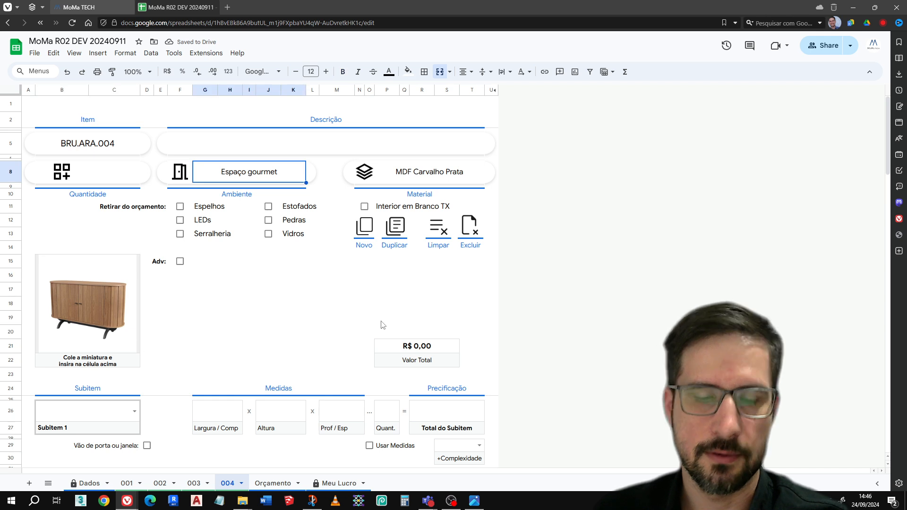
pyautogui.write('Sa')
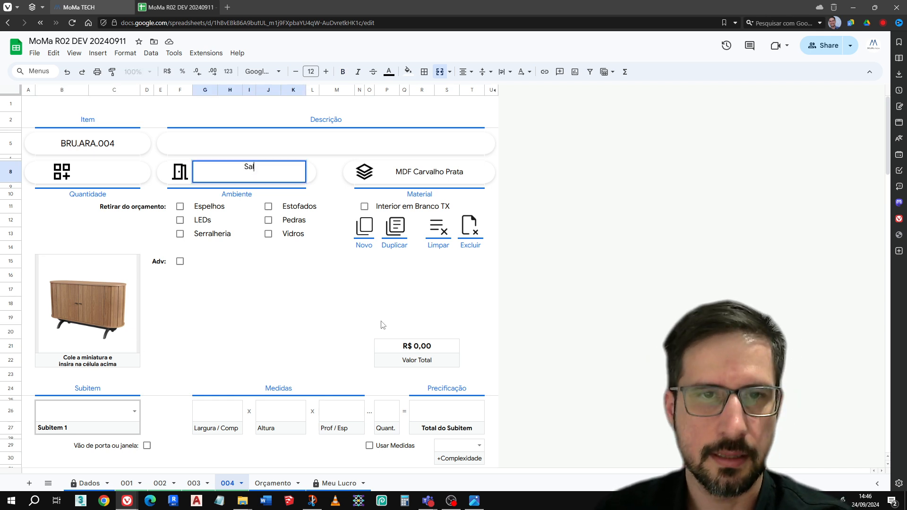
pyautogui.write('la')
pyautogui.click(339, 146)
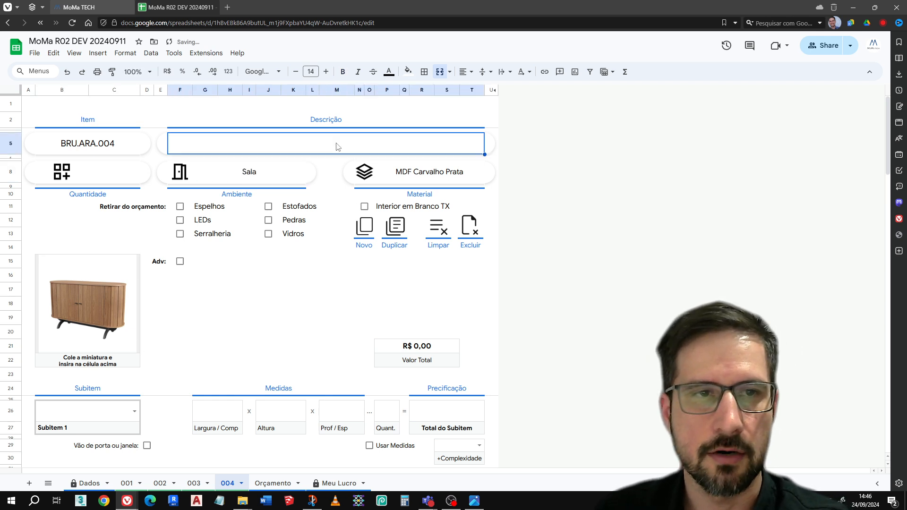
pyautogui.write('Balcão')
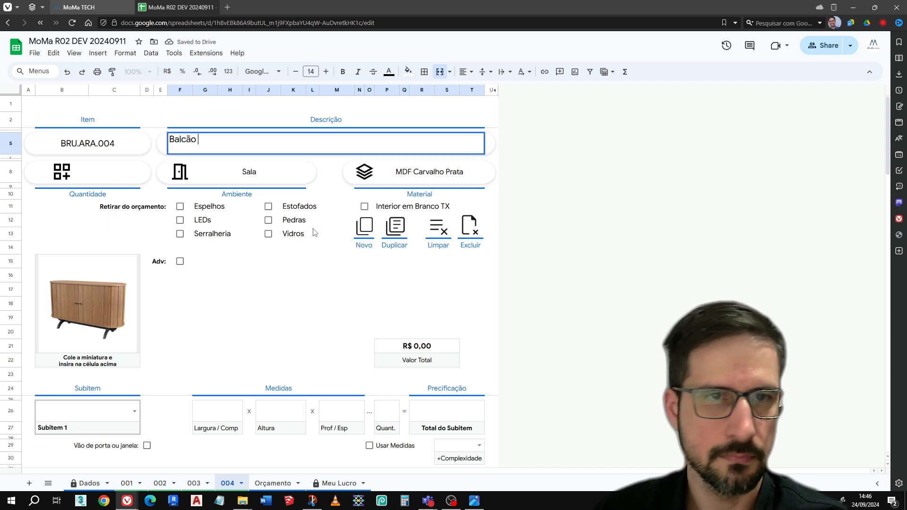
pyautogui.write(' curvo')
pyautogui.press('Return')
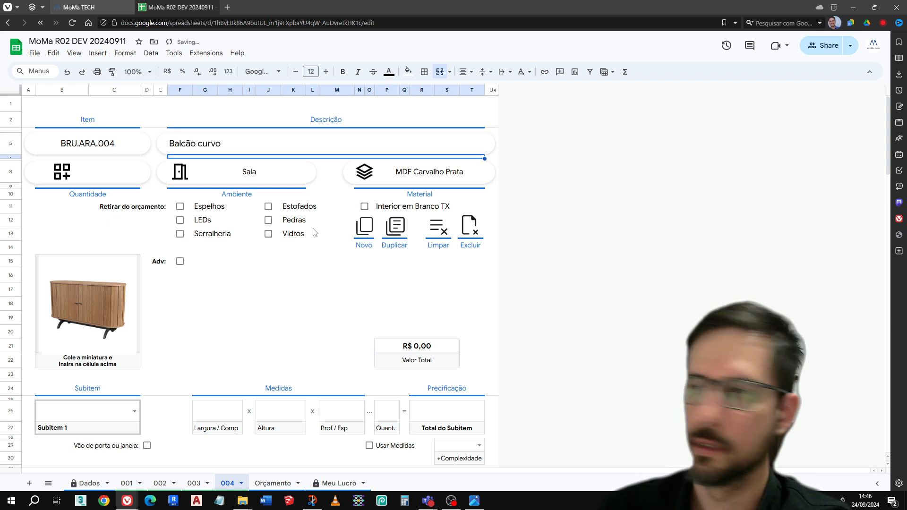
# View and close the cabinet snip, and check the cabinet's dimensions in the curvo 1.webp reference image
pyautogui.click(312, 500)
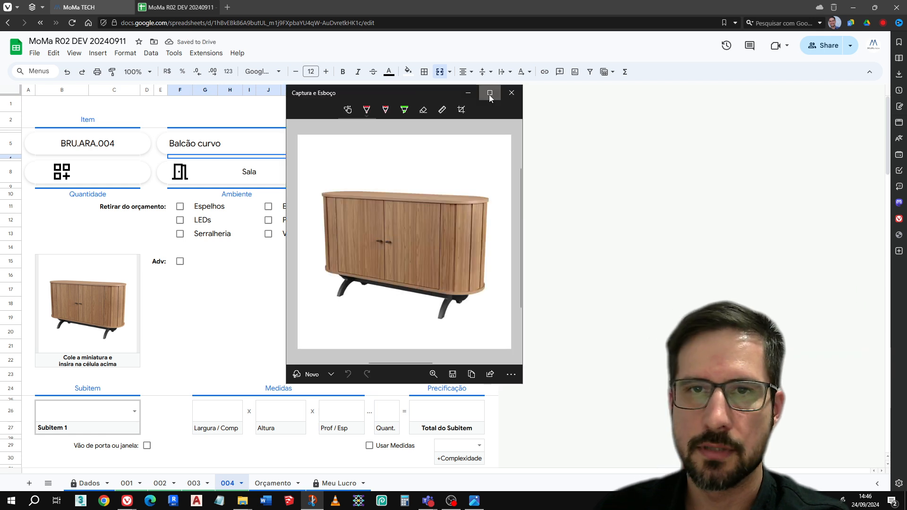
pyautogui.click(489, 93)
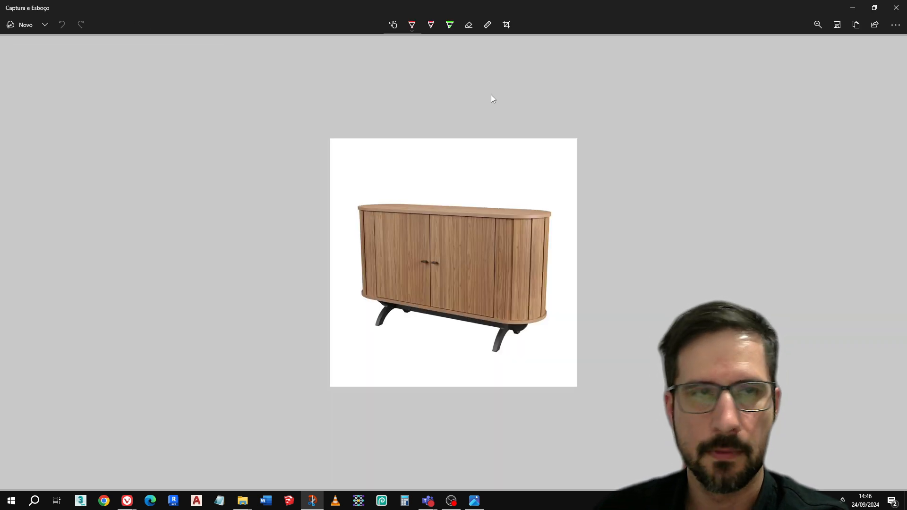
pyautogui.click(896, 8)
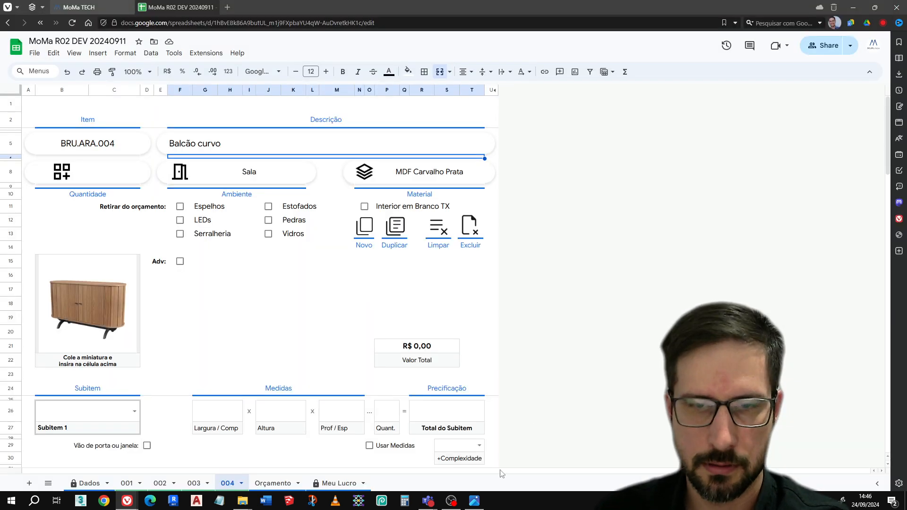
pyautogui.click(475, 499)
pyautogui.press('Left')
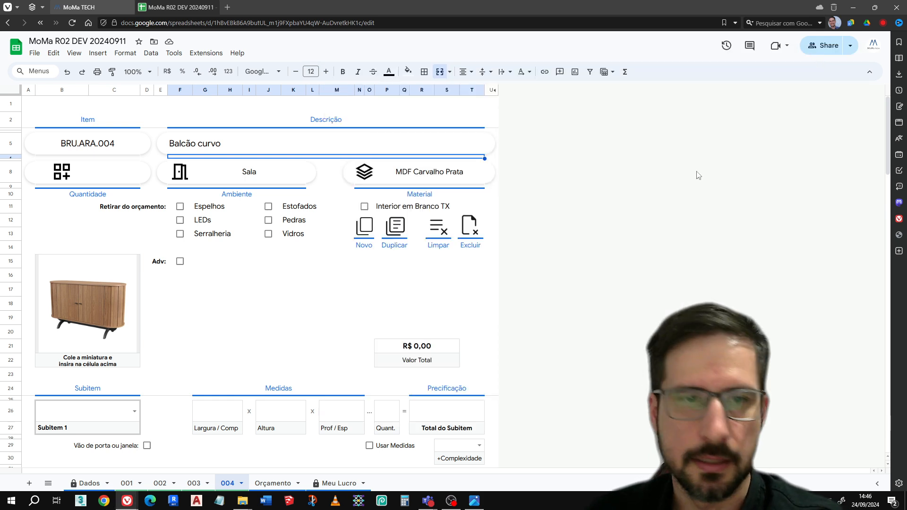
pyautogui.click(813, 53)
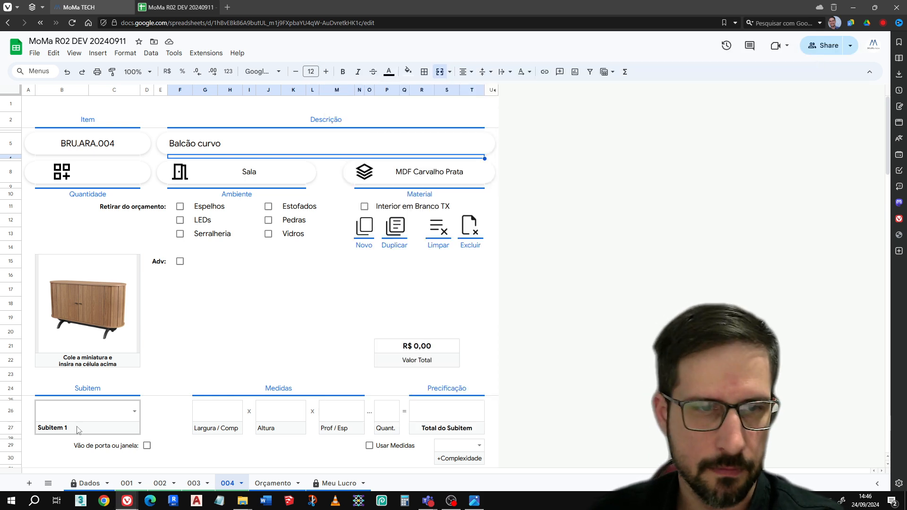
# Choose "Armário com porta de giro" as Subitem 1
pyautogui.click(91, 416)
pyautogui.write('bal')
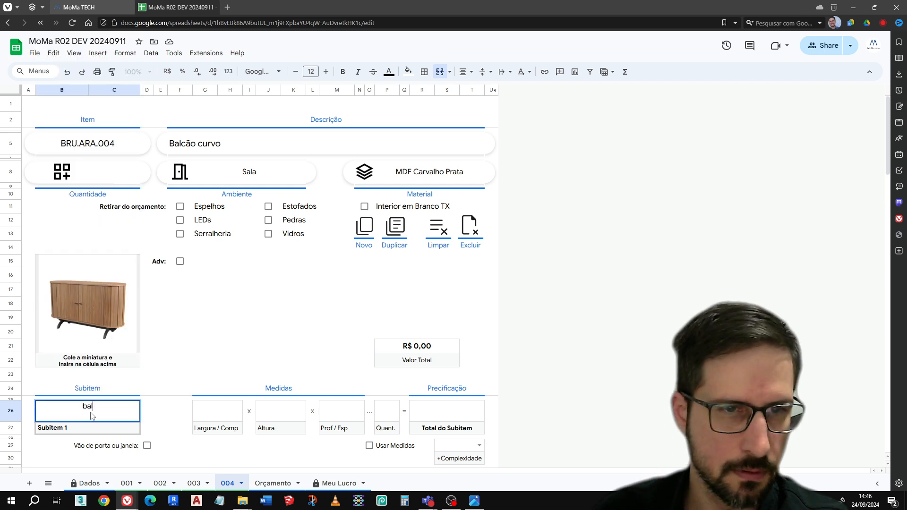
pyautogui.press('BackSpace')
pyautogui.press('BackSpace')
pyautogui.press('BackSpace')
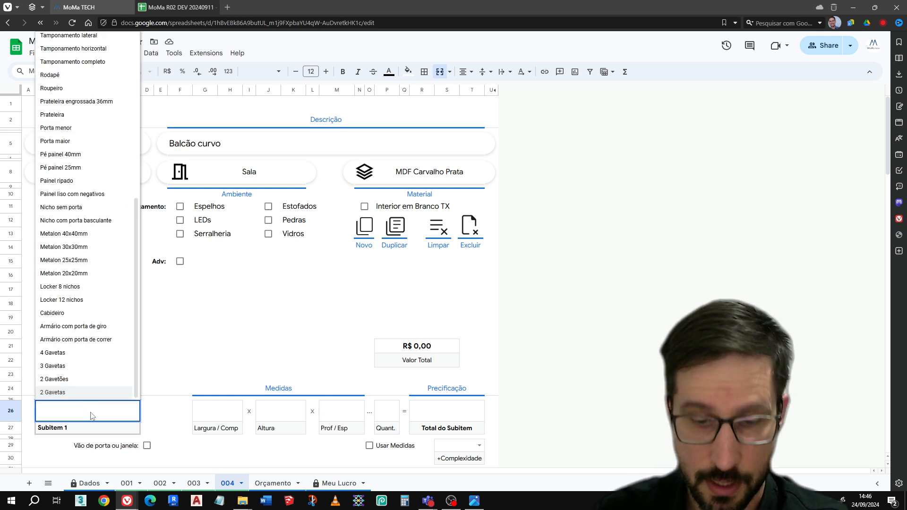
pyautogui.write('ar')
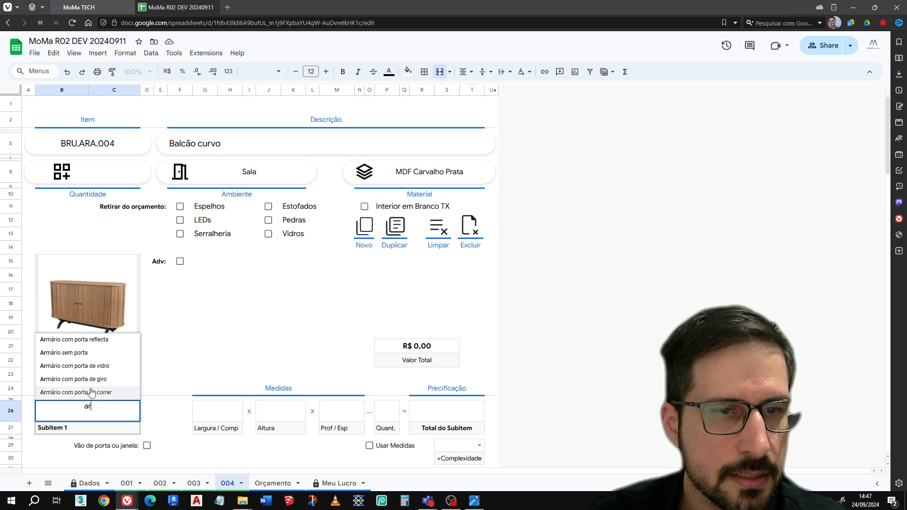
pyautogui.click(105, 380)
# Set Subitem 1's Largura / Comp to 130 and its Altura to 78, following the curvo 1.webp reference image
pyautogui.scroll(-3, 243, 371)
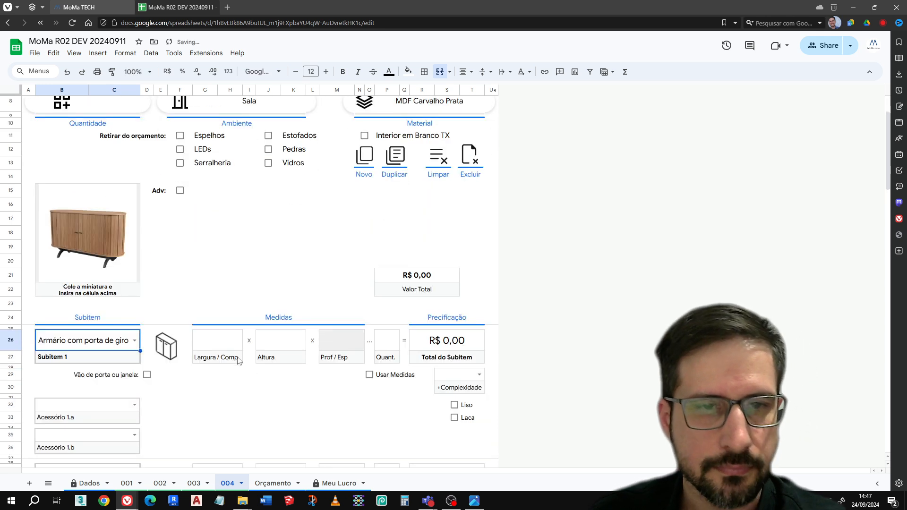
pyautogui.click(230, 349)
pyautogui.write('130')
pyautogui.press('Tab')
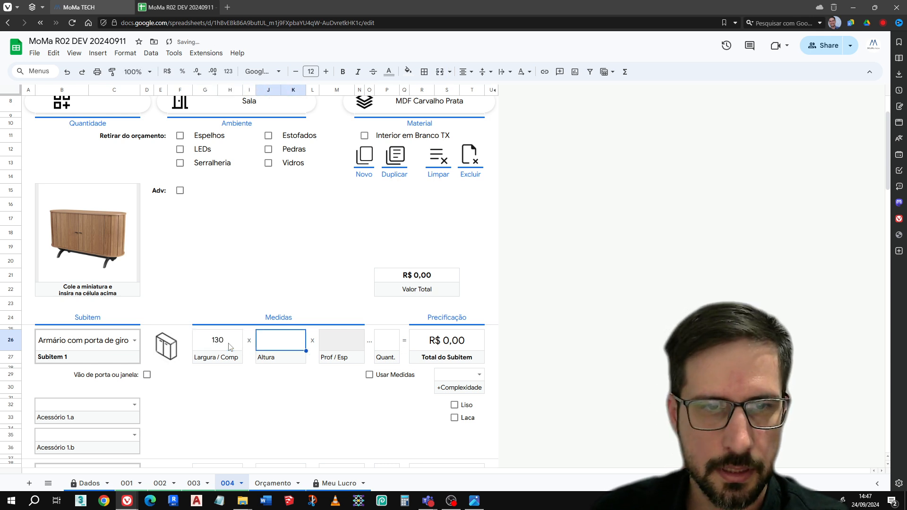
pyautogui.click(474, 501)
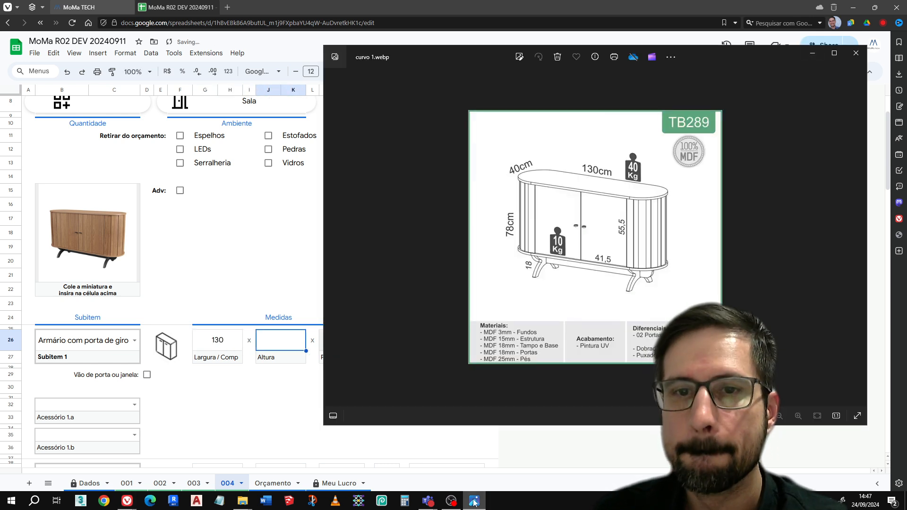
pyautogui.click(474, 501)
pyautogui.write('78')
pyautogui.press('Return')
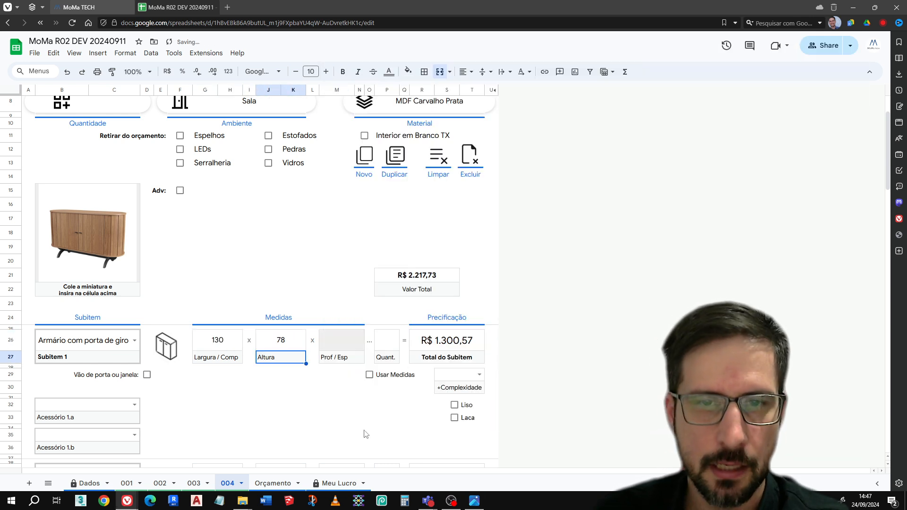
# Set the added complexity of Subitem 1 to "5-face curva"
pyautogui.click(472, 377)
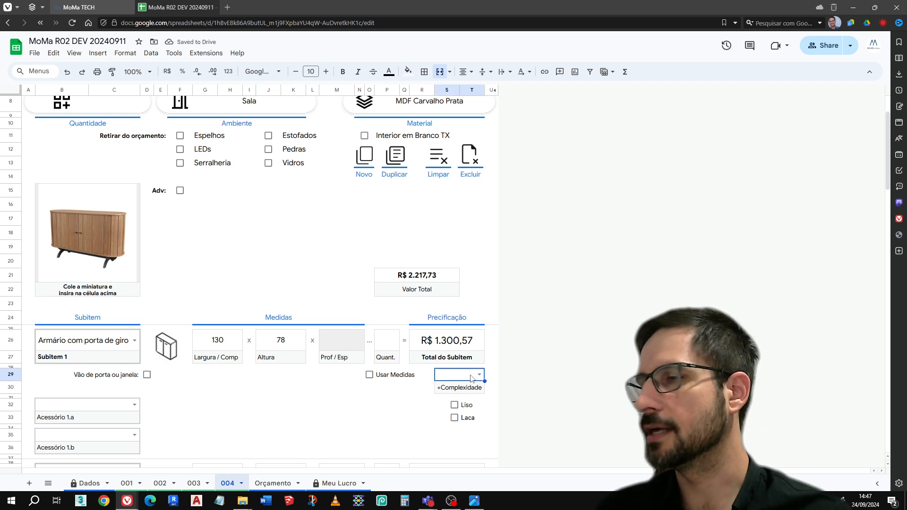
pyautogui.click(479, 374)
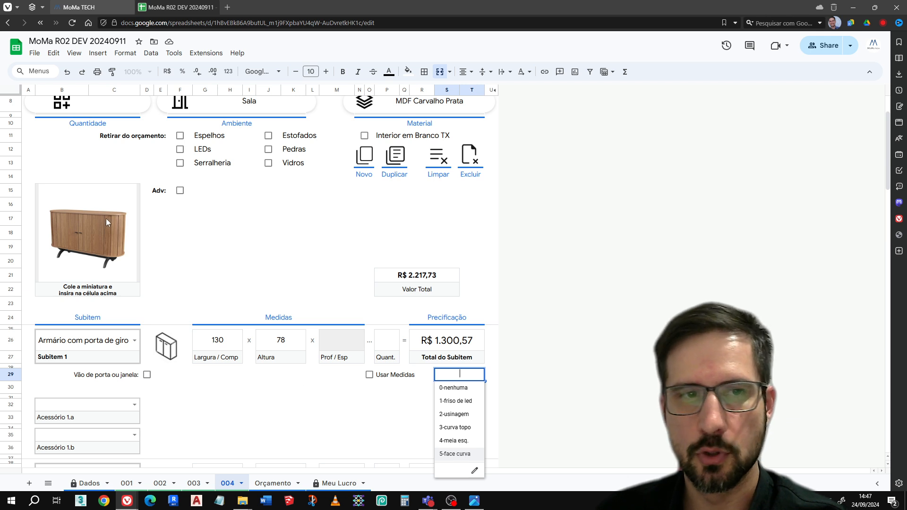
pyautogui.click(454, 454)
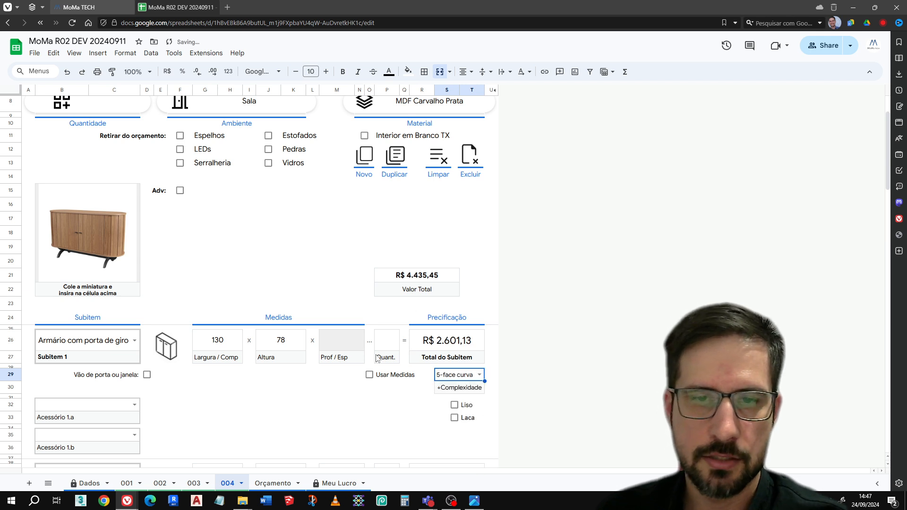
# Add "dobradiça com amortecedor alto padrão" as Acessório 1.a with a quantity of 4
pyautogui.click(122, 408)
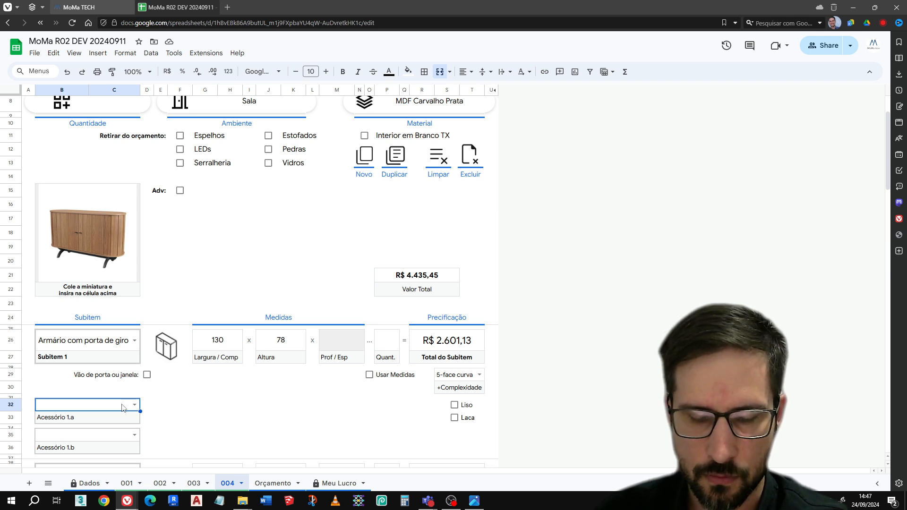
pyautogui.write('dobr')
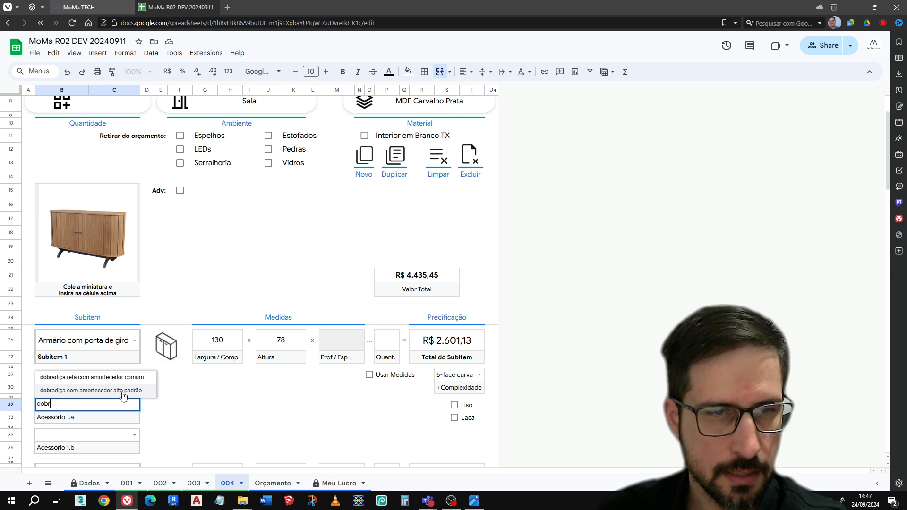
pyautogui.click(123, 392)
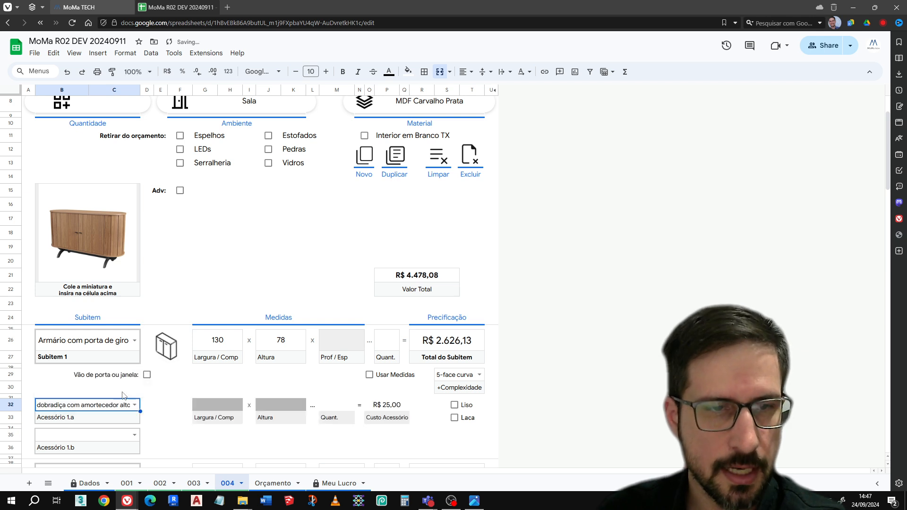
pyautogui.click(344, 410)
pyautogui.write('4')
pyautogui.press('Return')
# Check the curvo 1.webp reference image again and choose "Prateleira" as Subitem 2
pyautogui.scroll(-1, 152, 404)
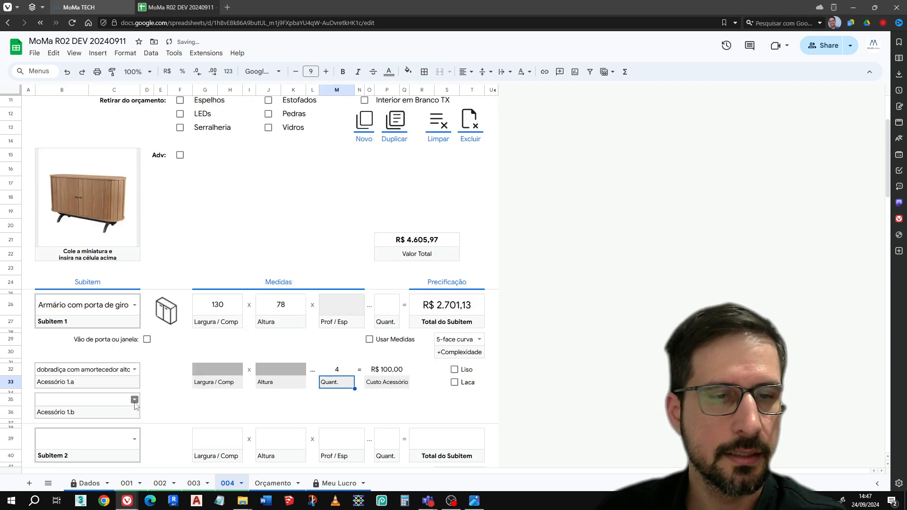
pyautogui.scroll(-3, 123, 404)
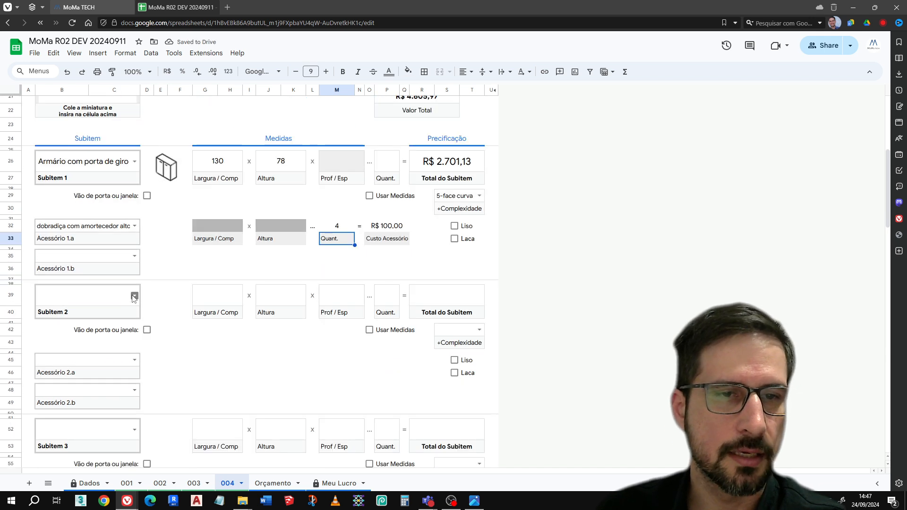
pyautogui.scroll(2, 142, 312)
pyautogui.click(475, 502)
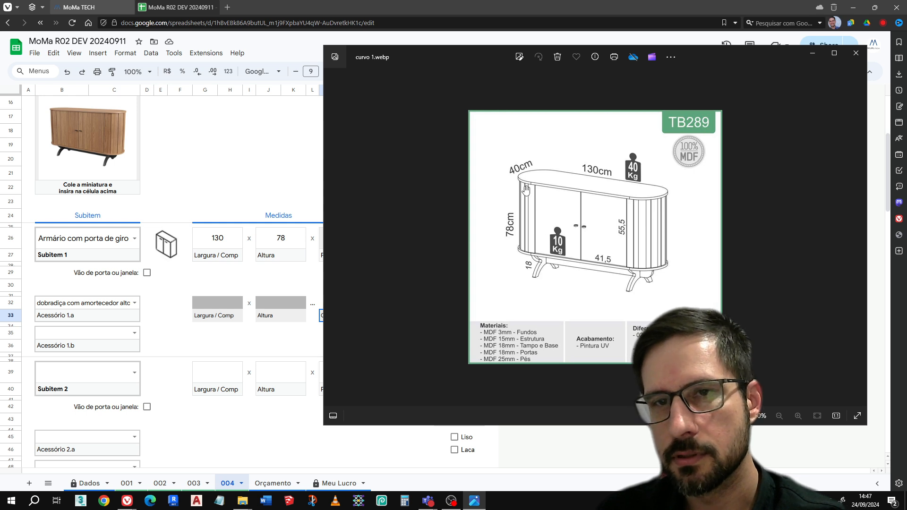
pyautogui.click(812, 55)
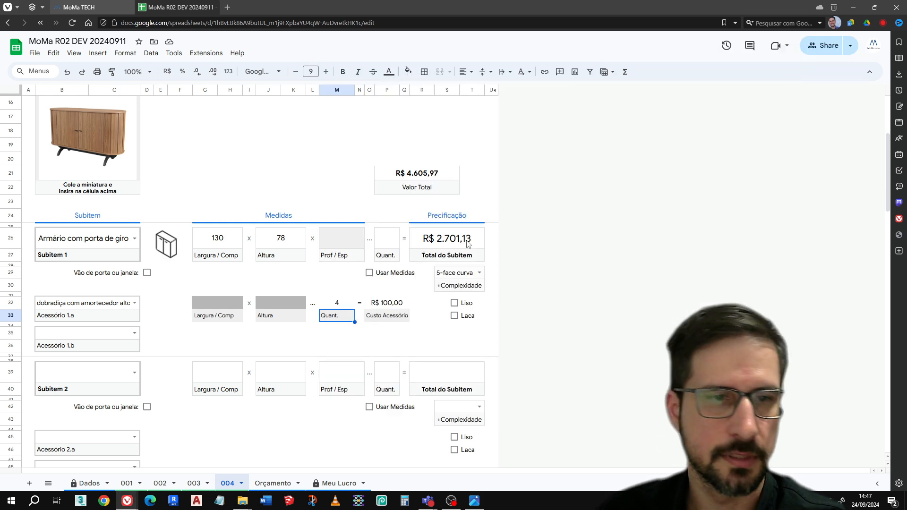
pyautogui.click(93, 375)
pyautogui.write('prate')
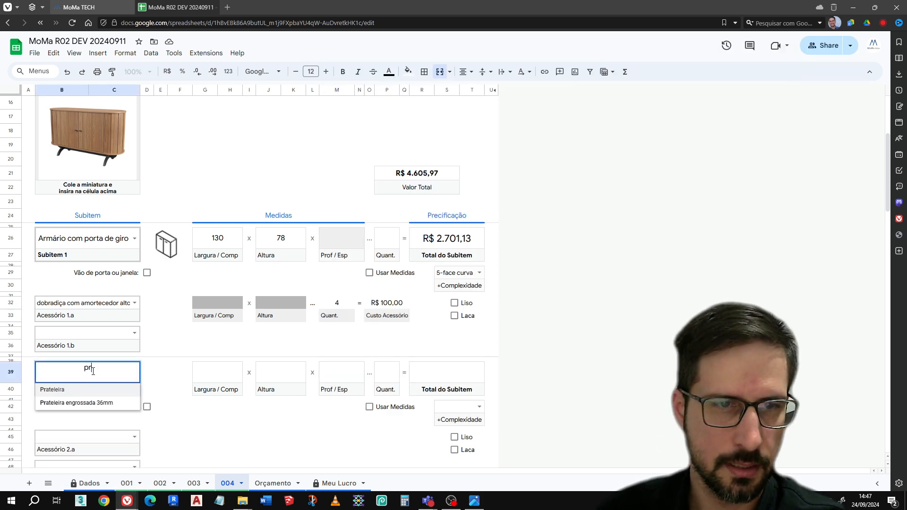
pyautogui.click(53, 390)
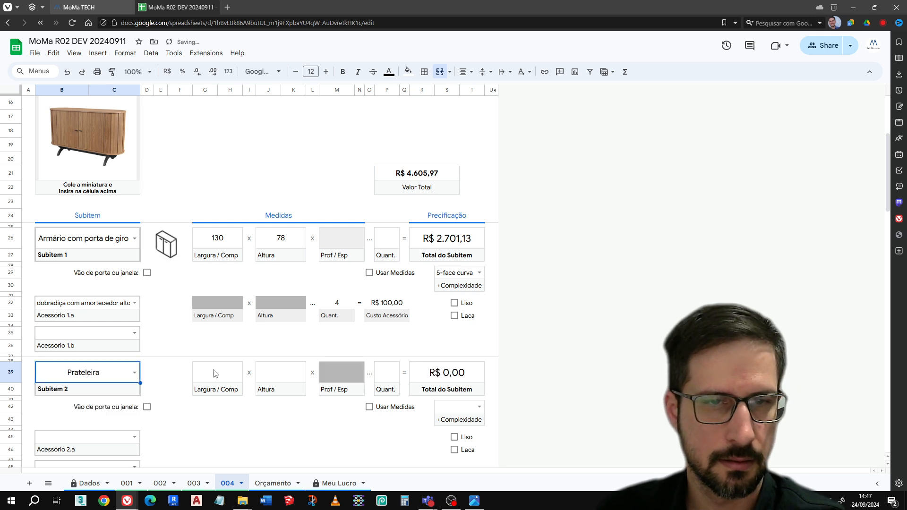
# Set the Prateleira subitem's Largura / Comp to 130 and its Altura to 40
pyautogui.click(218, 375)
pyautogui.write('130')
pyautogui.press('Tab')
pyautogui.write('40')
pyautogui.click(192, 437)
# Review the completed item 004 and open the Orçamento sheet
pyautogui.scroll(5, 260, 404)
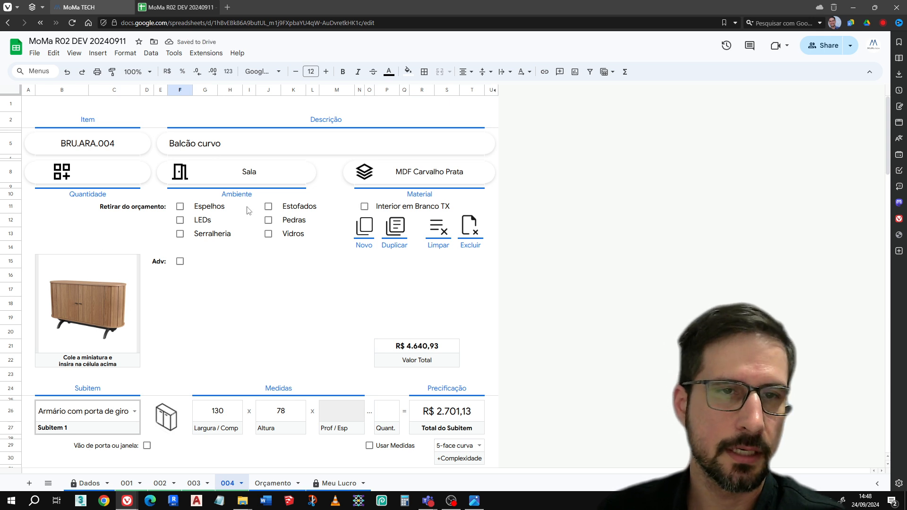
pyautogui.scroll(-3, 280, 308)
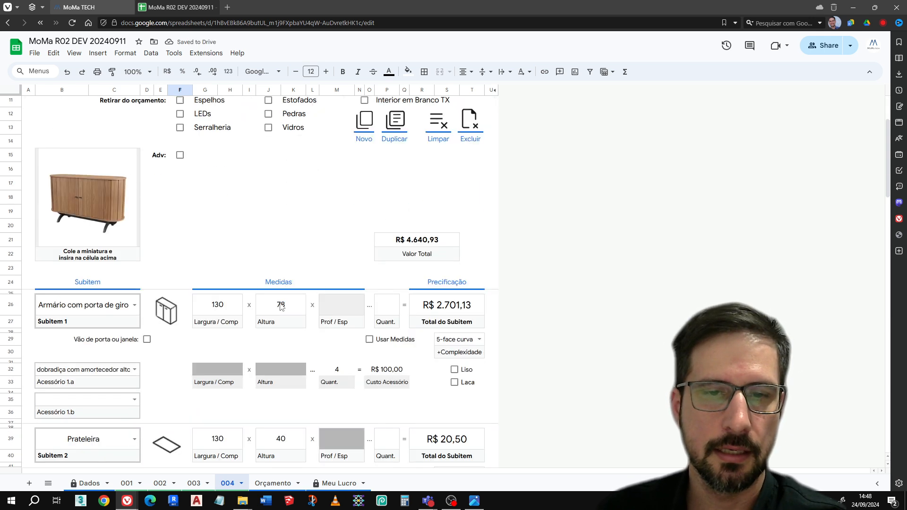
pyautogui.scroll(3, 280, 311)
pyautogui.click(284, 482)
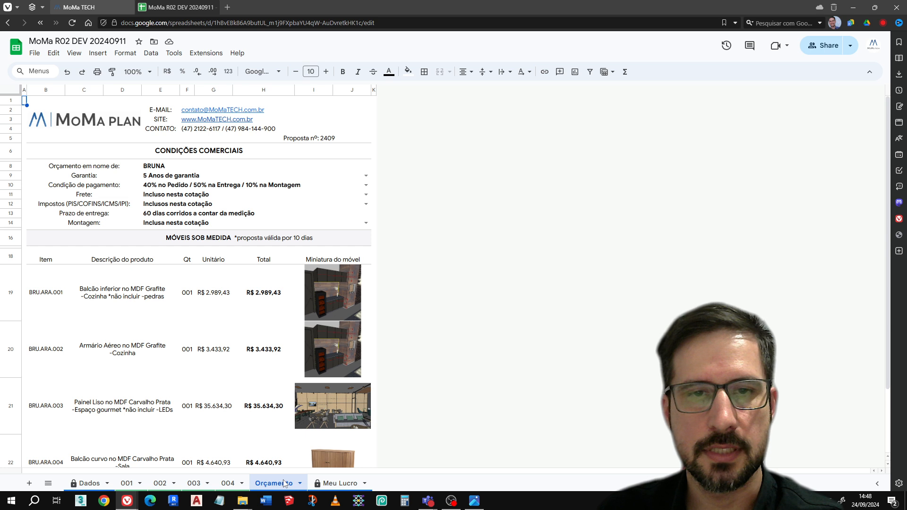
# Review the Orçamento quotation and its print preview, including the item descriptions and prices, without printing
pyautogui.scroll(-3, 60, 371)
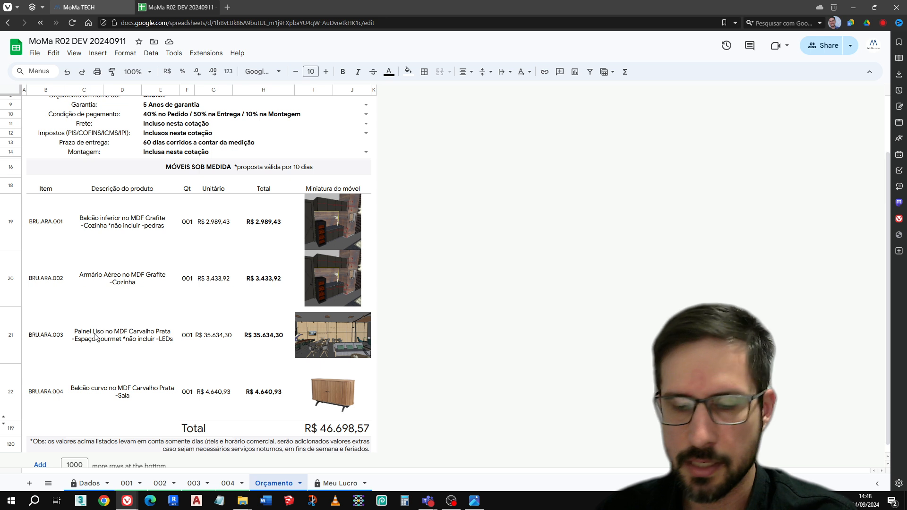
pyautogui.hotkey('ctrl', 'p')
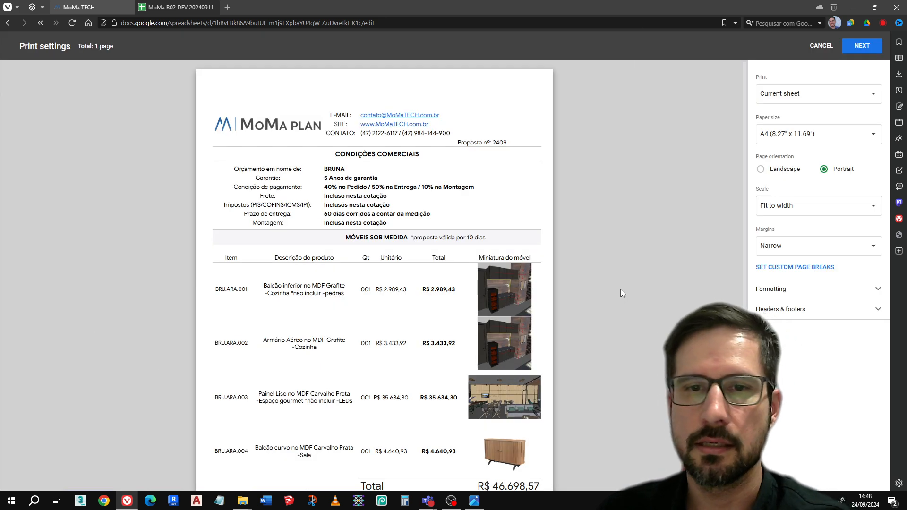
pyautogui.click(810, 46)
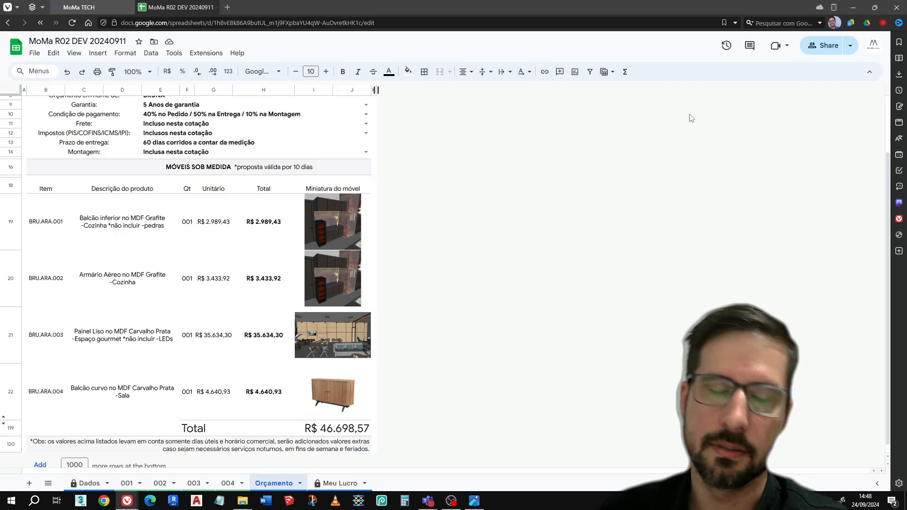
pyautogui.scroll(2, 222, 319)
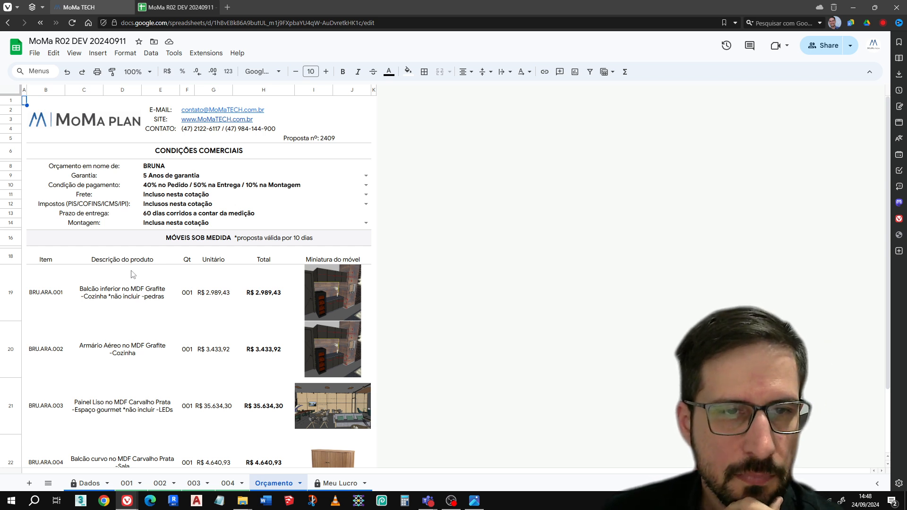
pyautogui.scroll(-1, 129, 274)
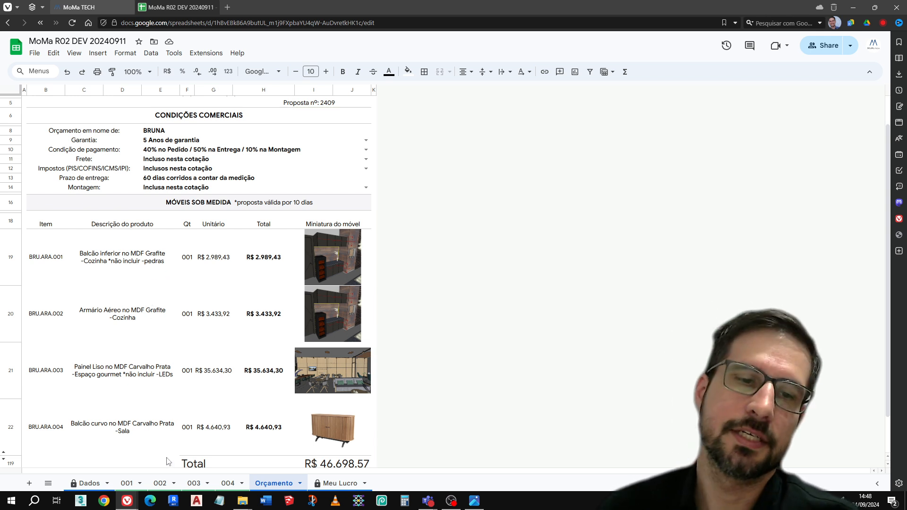
# Enable Usar Medidas for Subitem 1 on sheets 001, 002 and 004, leaving the panel on sheet 003 as it is
pyautogui.click(130, 483)
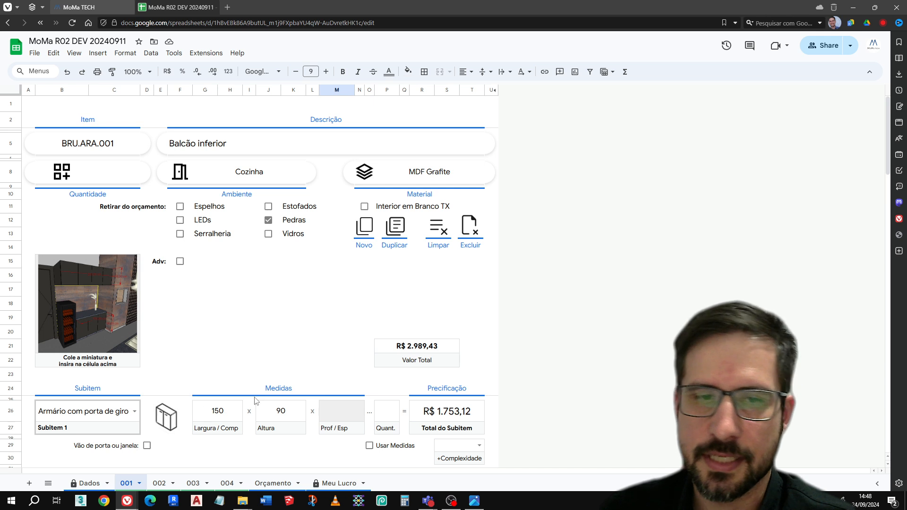
pyautogui.click(370, 445)
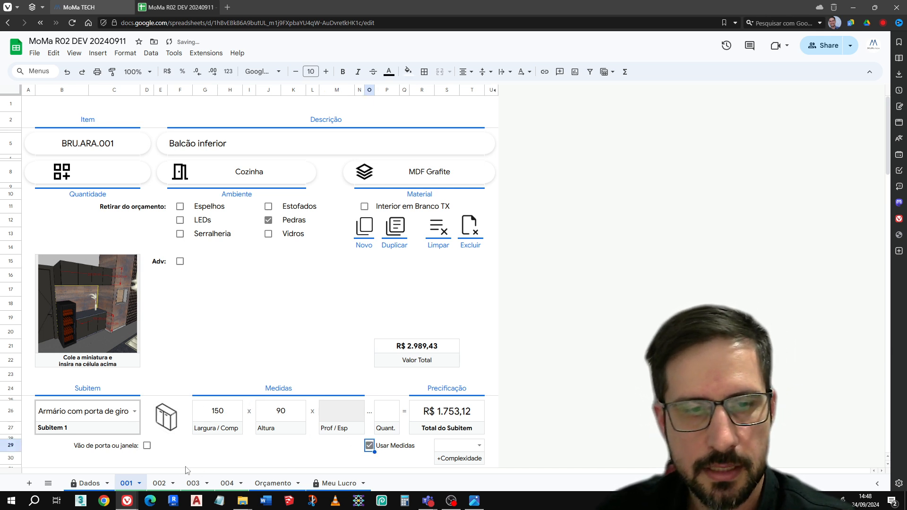
pyautogui.click(160, 483)
pyautogui.click(370, 445)
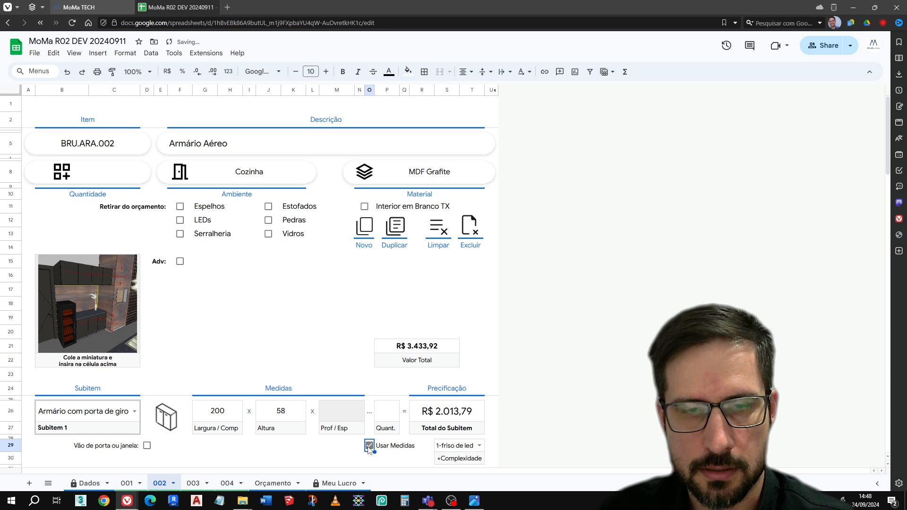
pyautogui.click(192, 484)
pyautogui.scroll(-4, 245, 440)
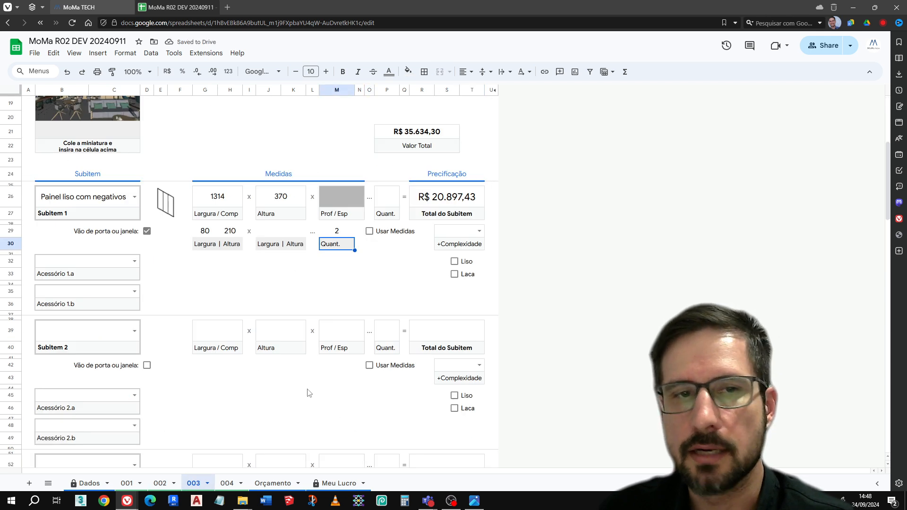
pyautogui.scroll(3, 311, 395)
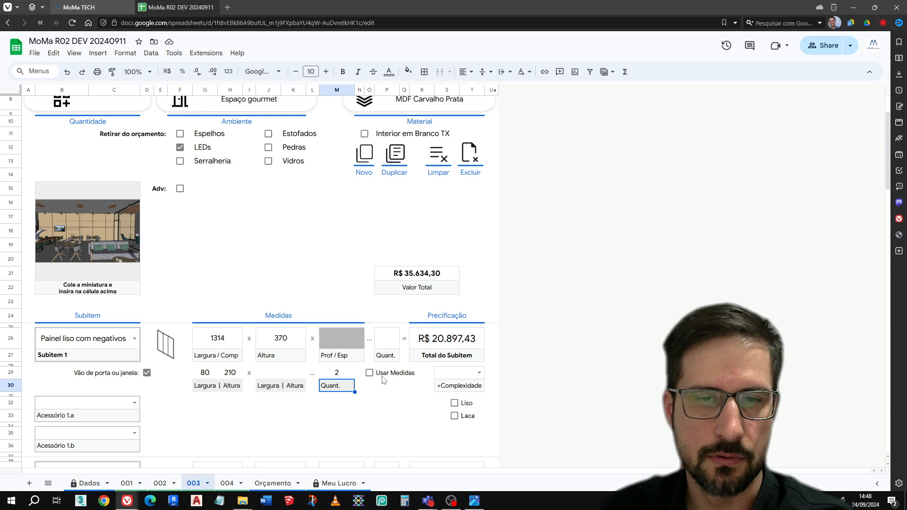
pyautogui.click(227, 483)
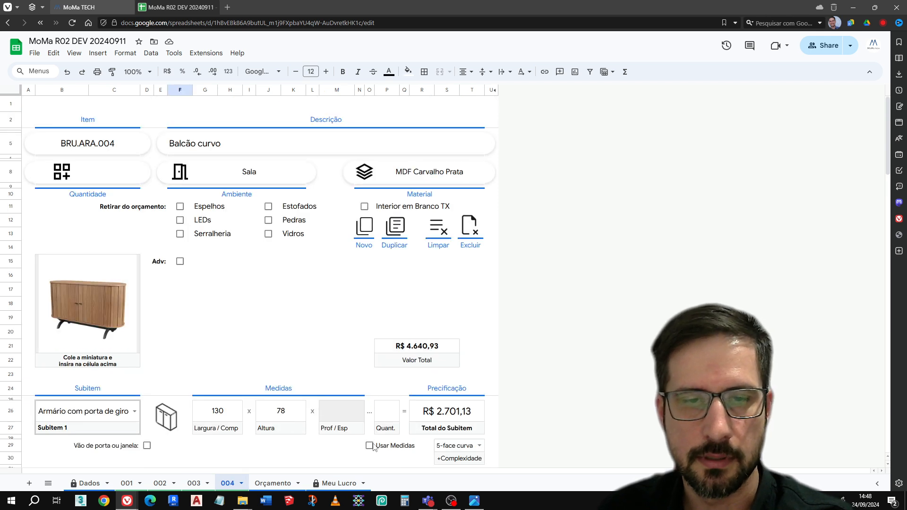
# Glance at Meu Lucro and review the item descriptions with dimensions and the total on the Orçamento sheet
pyautogui.click(340, 483)
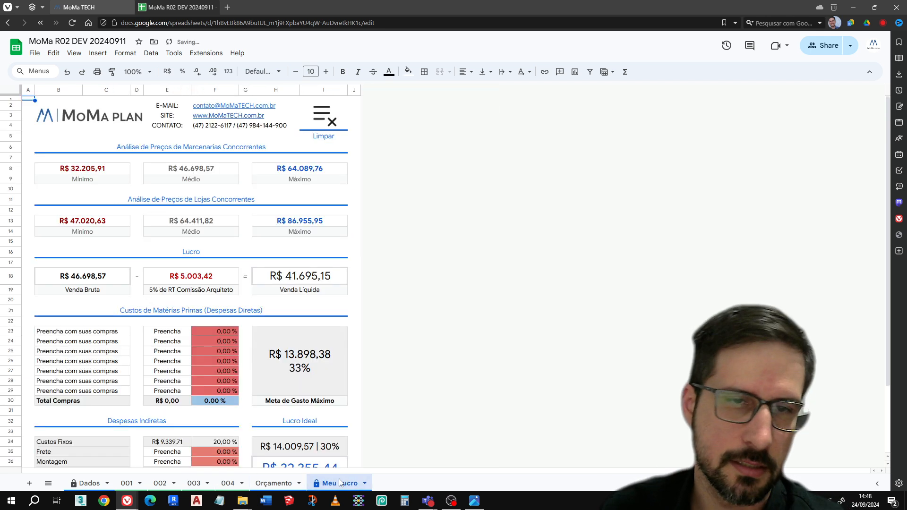
pyautogui.click(287, 479)
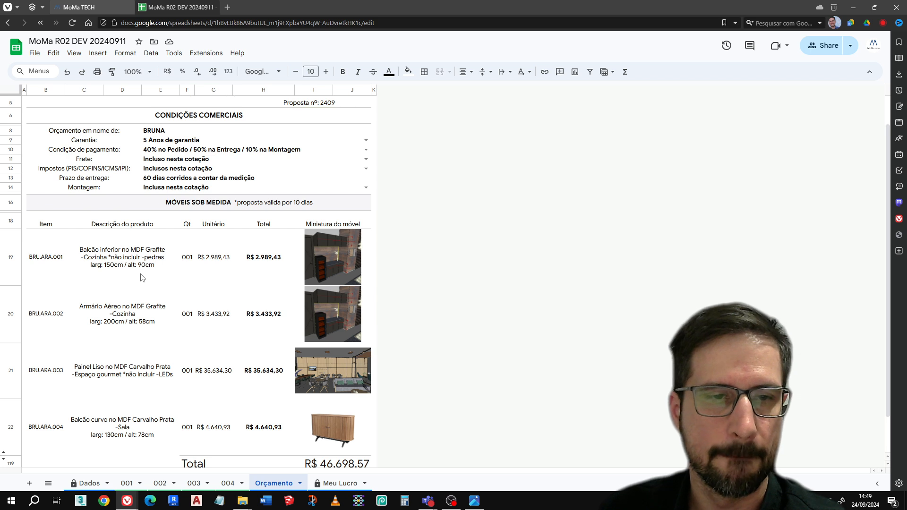
pyautogui.click(452, 502)
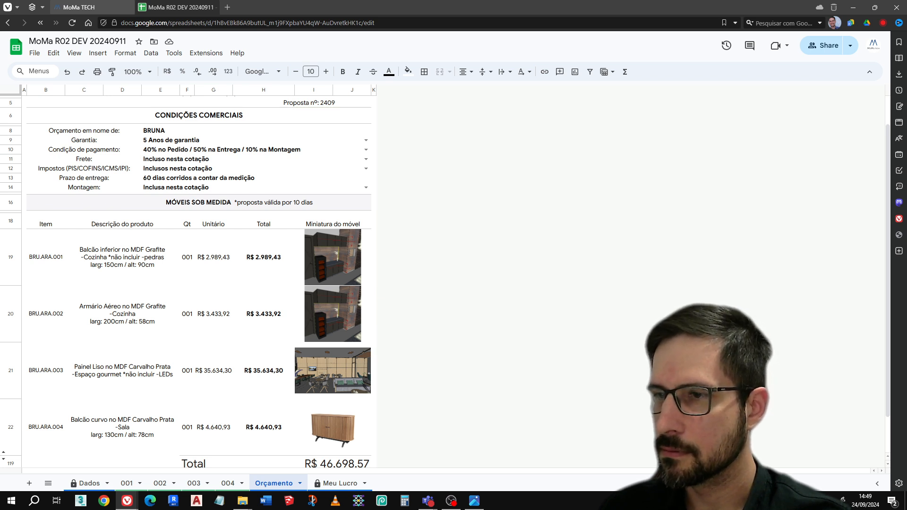
pyautogui.click(553, 293)
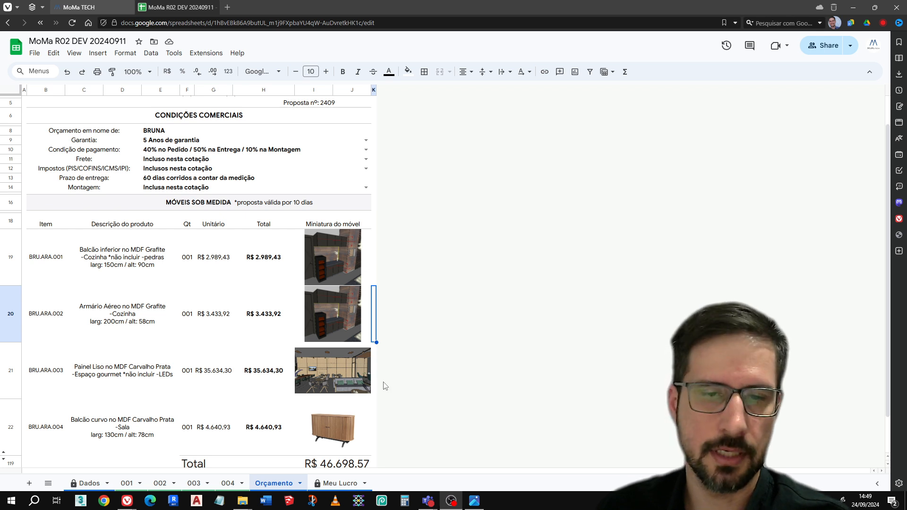
pyautogui.scroll(-1, 328, 455)
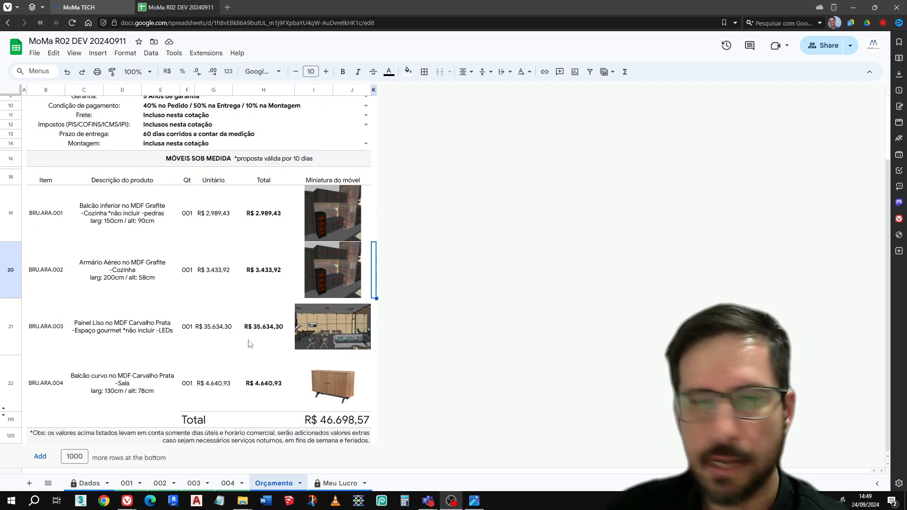
# Examine the competitor price analysis, commission and profit on Meu Lucro against the Orçamento total and the Dados settings
pyautogui.click(329, 483)
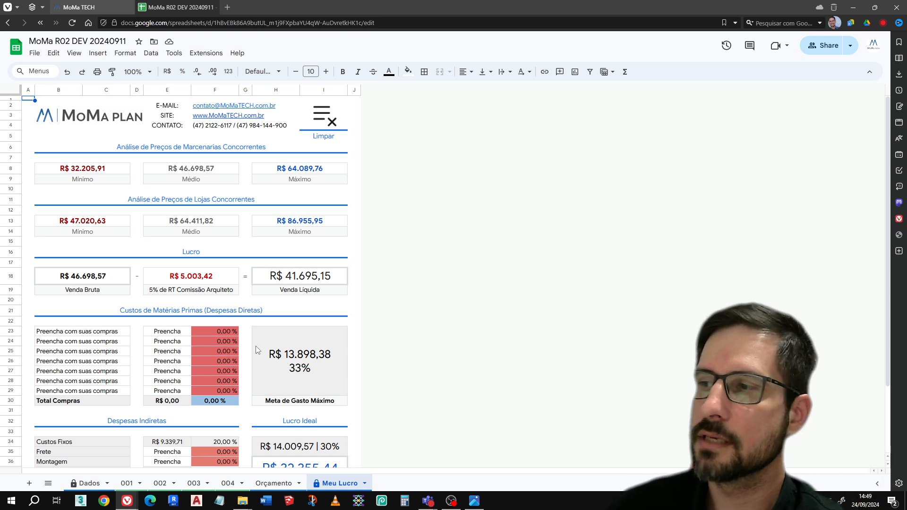
pyautogui.click(277, 487)
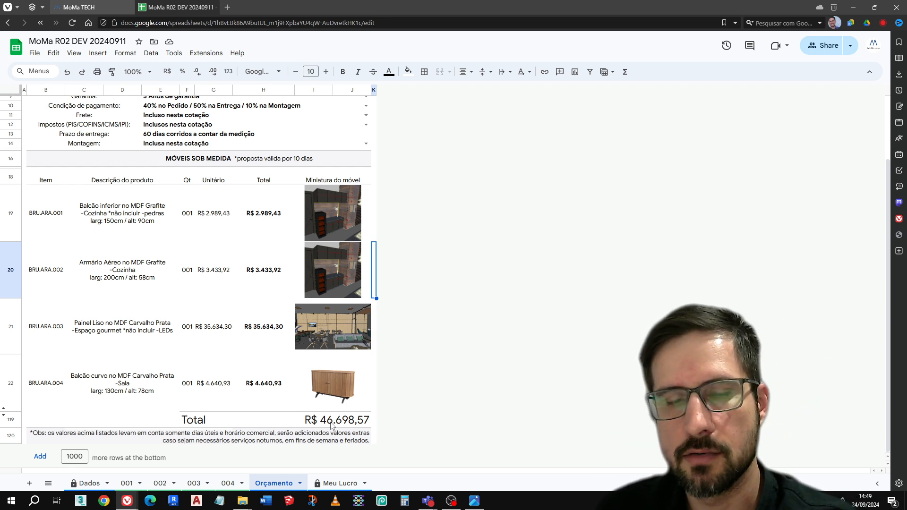
pyautogui.click(342, 482)
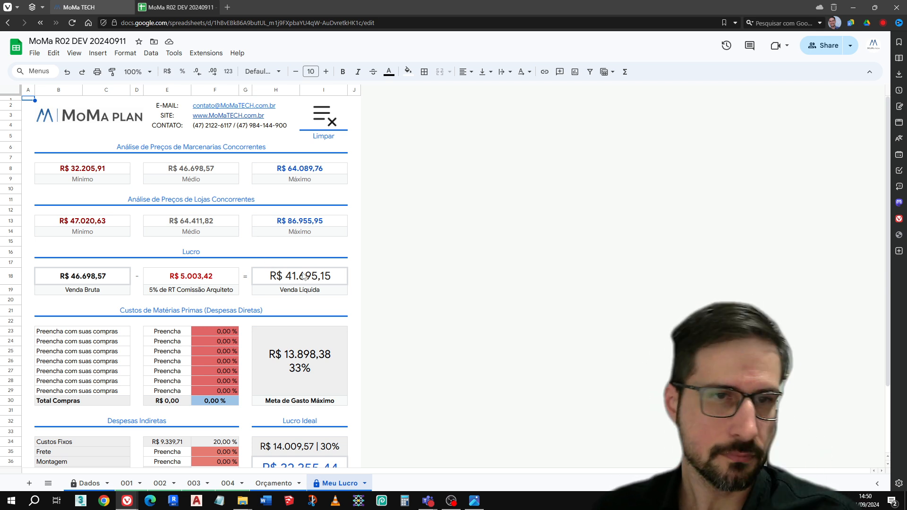
pyautogui.scroll(-1, 265, 291)
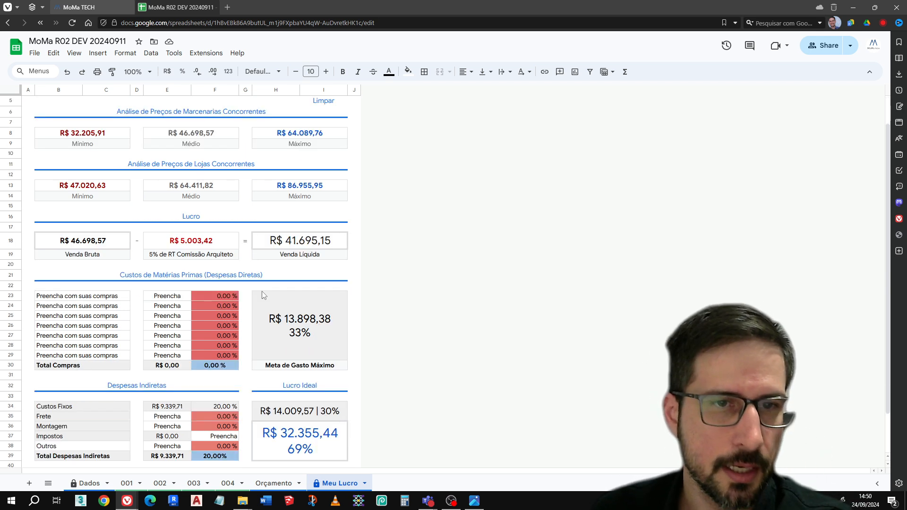
pyautogui.click(93, 483)
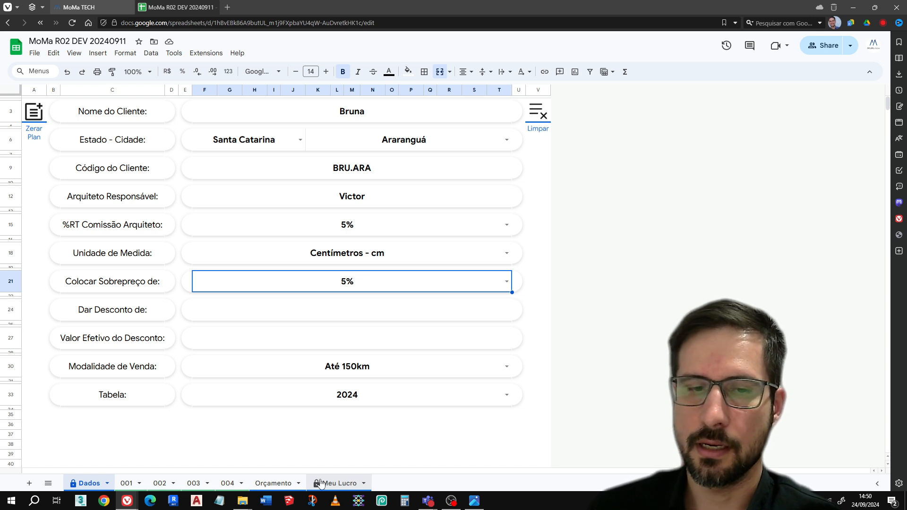
pyautogui.click(289, 484)
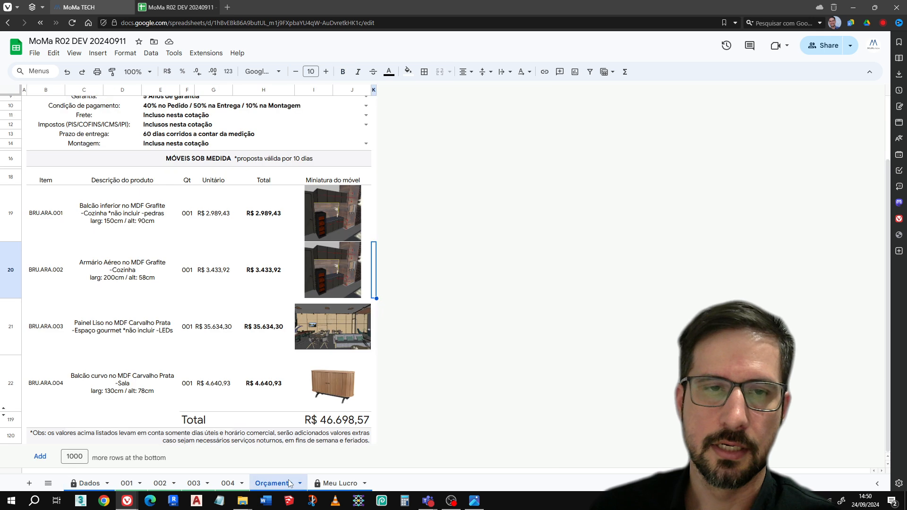
pyautogui.click(323, 484)
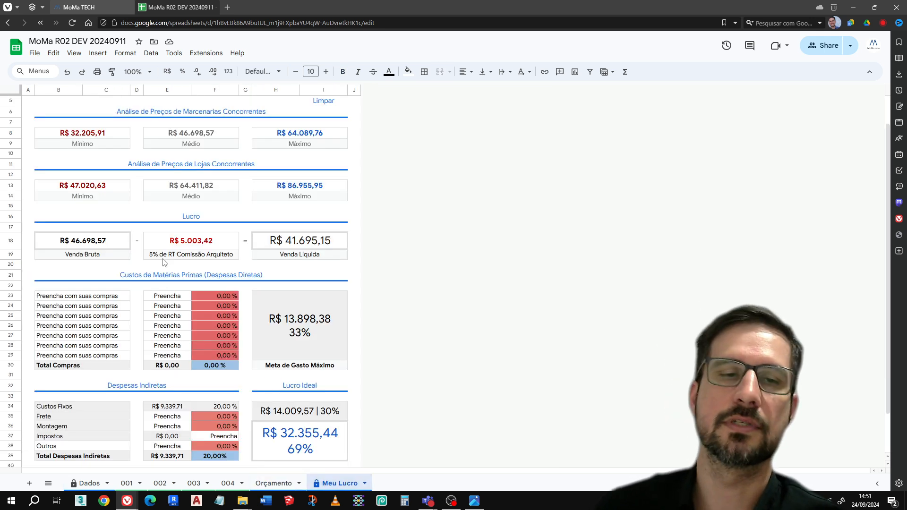
# Name the first purchase row under Custos de Matérias Primas "Chapa MDF"
pyautogui.click(180, 242)
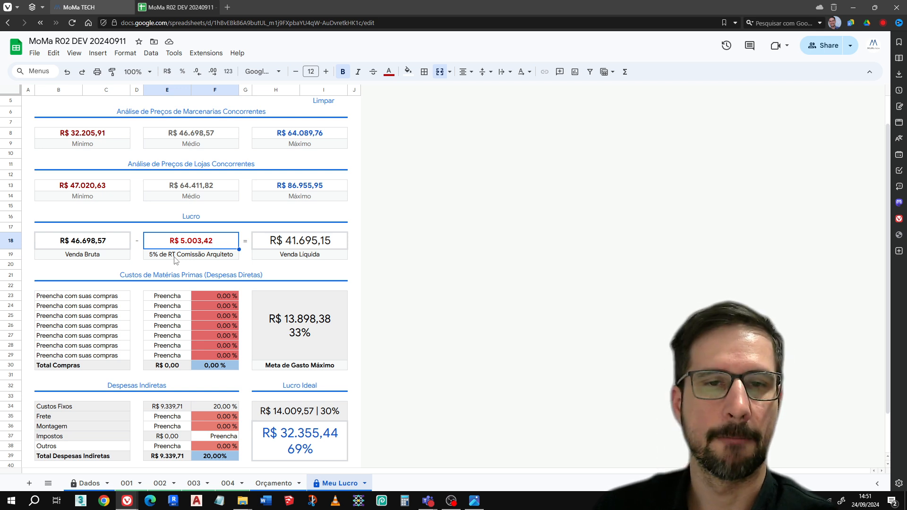
pyautogui.click(125, 299)
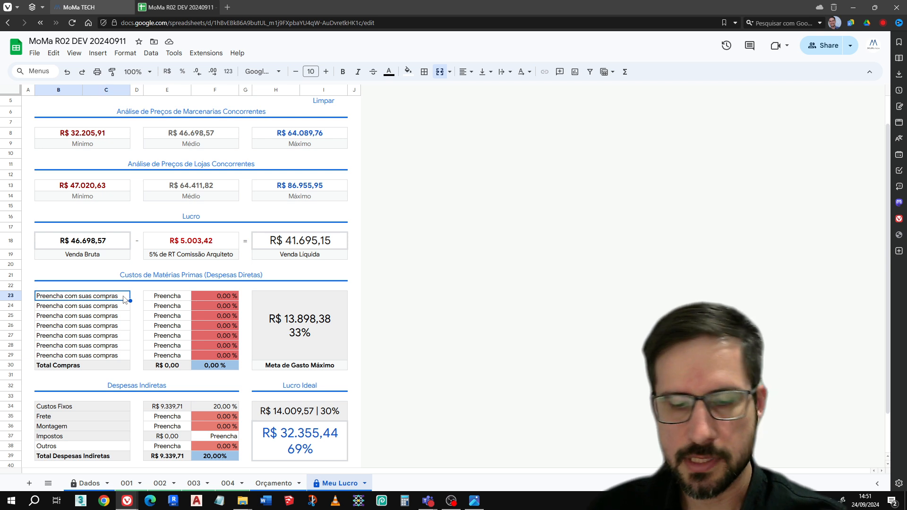
pyautogui.write('Mdf')
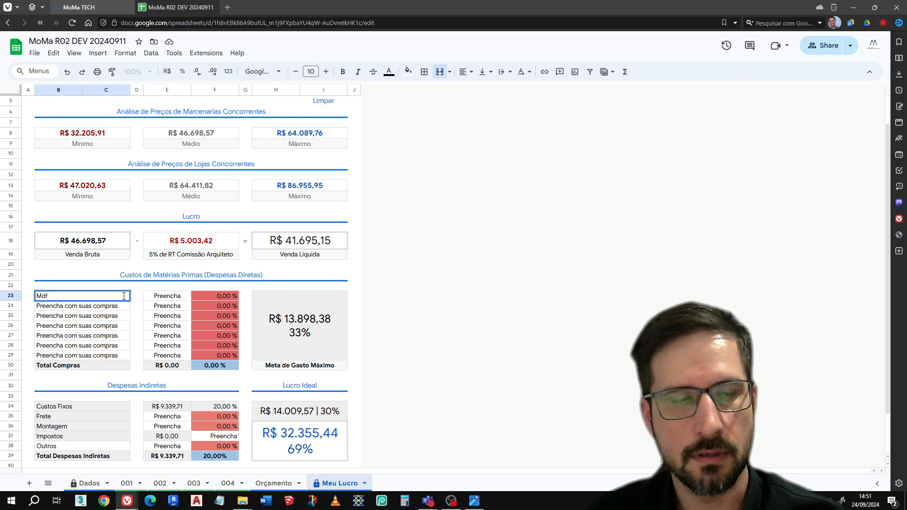
pyautogui.press('BackSpace')
pyautogui.press('BackSpace')
pyautogui.press('BackSpace')
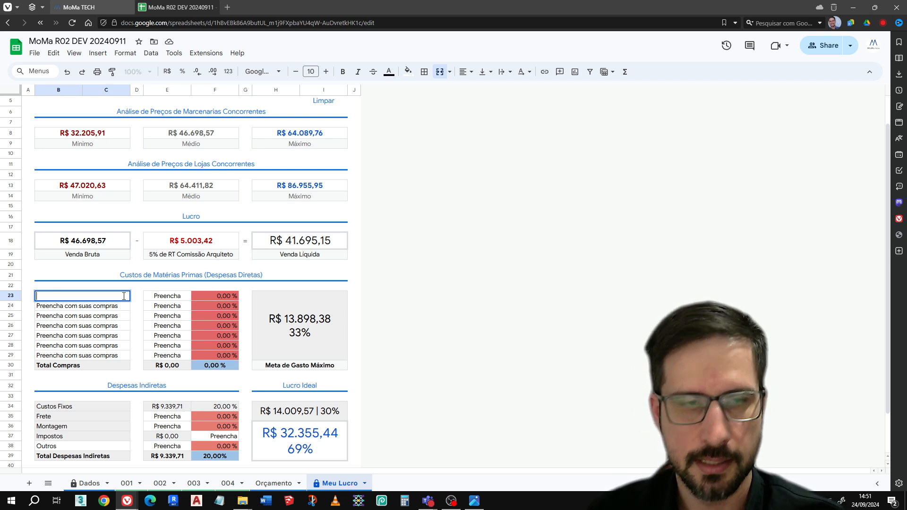
pyautogui.write('Chapa MDF')
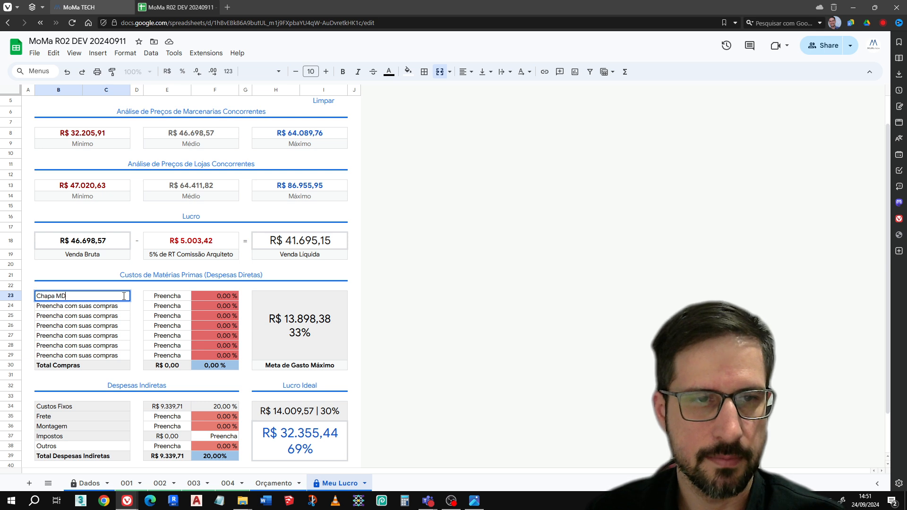
pyautogui.press('Return')
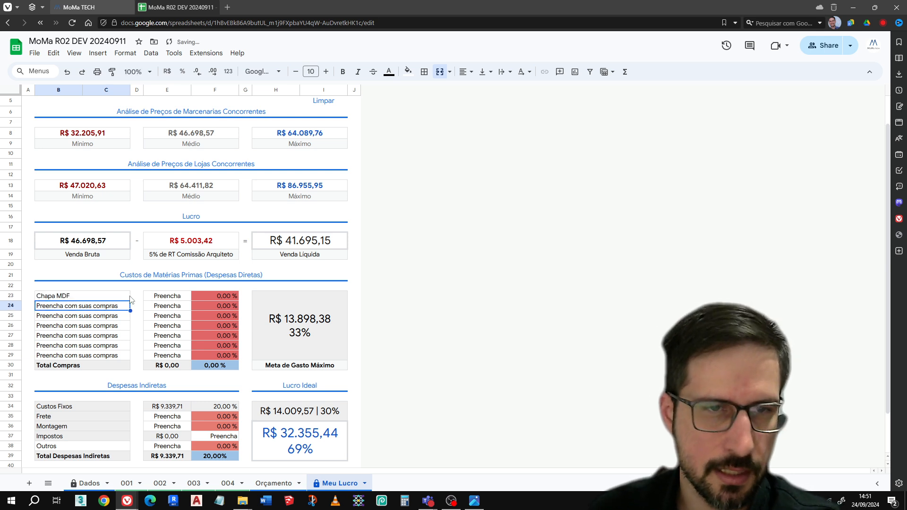
# Try a cost of 15000 for Chapa MDF
pyautogui.click(163, 298)
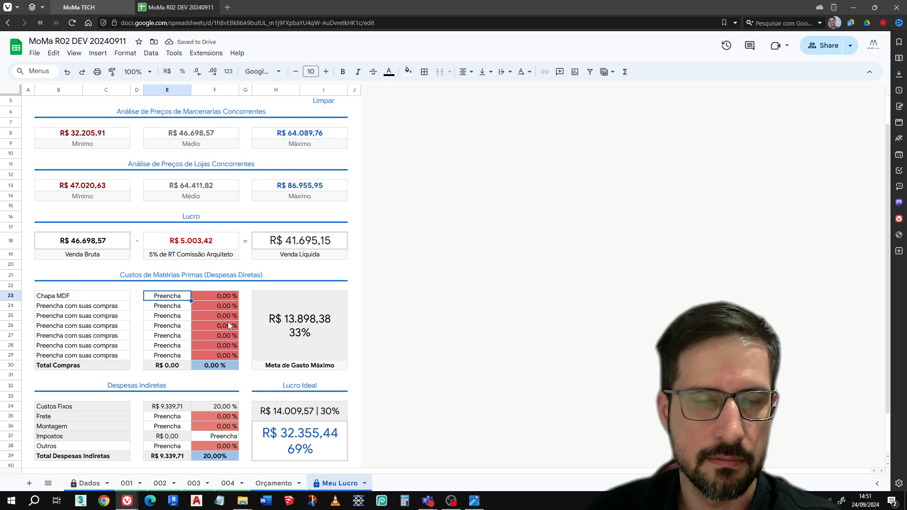
pyautogui.write('15000')
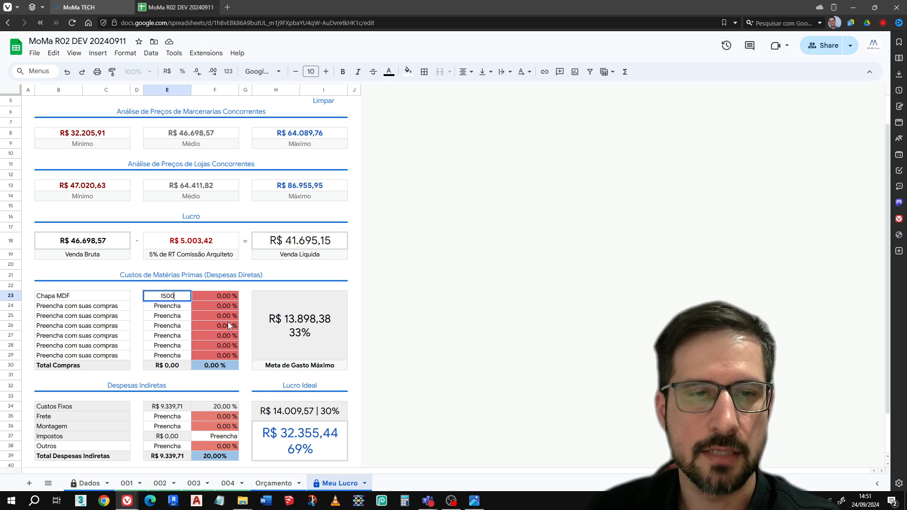
pyautogui.press('Return')
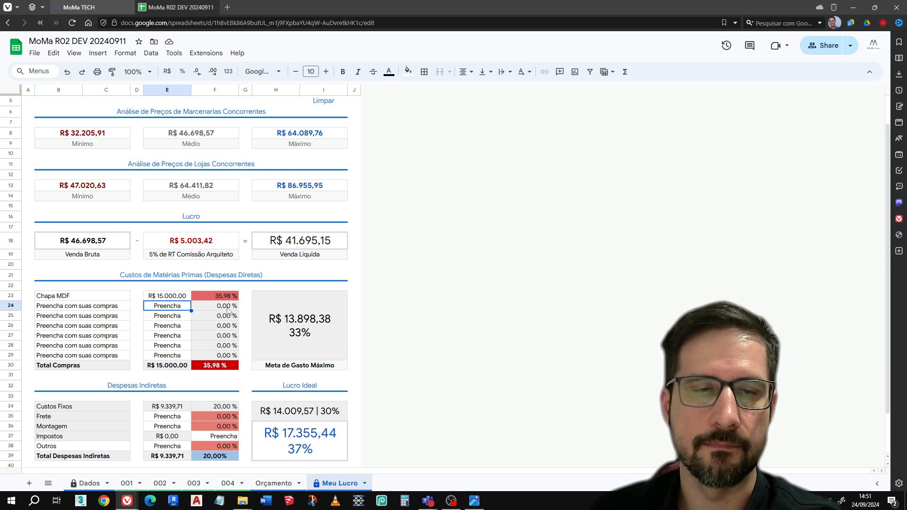
# Set the Chapa MDF cost to 10.000
pyautogui.click(176, 298)
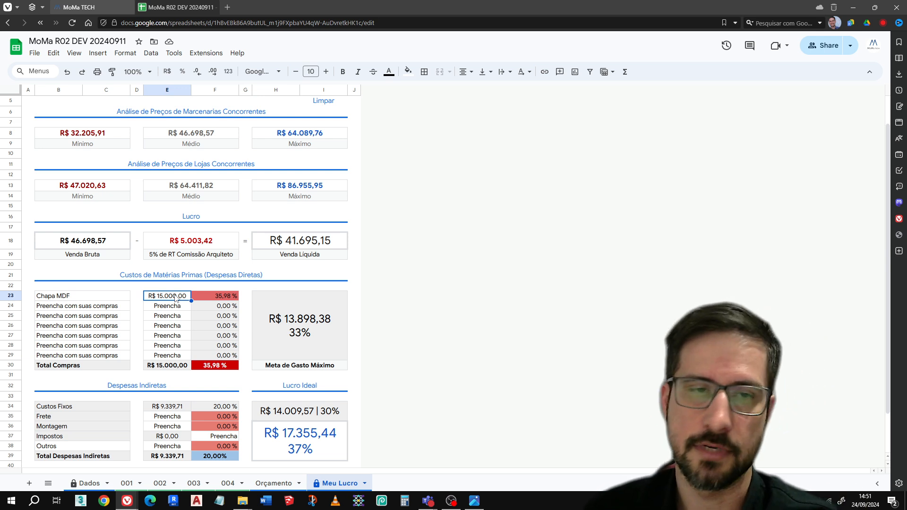
pyautogui.write('10.000')
pyautogui.press('Return')
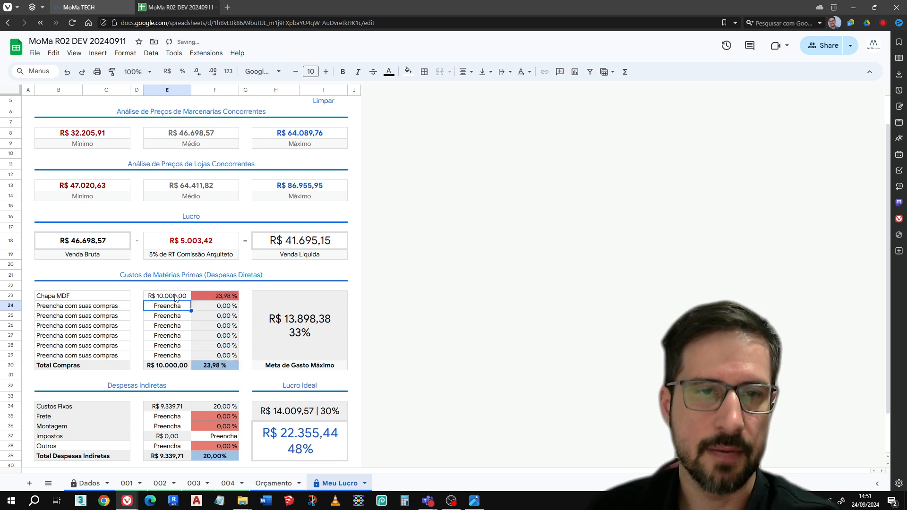
# Name the second purchase row under Custos de Matérias Primas "Acessorios" and set its cost to 500
pyautogui.click(104, 308)
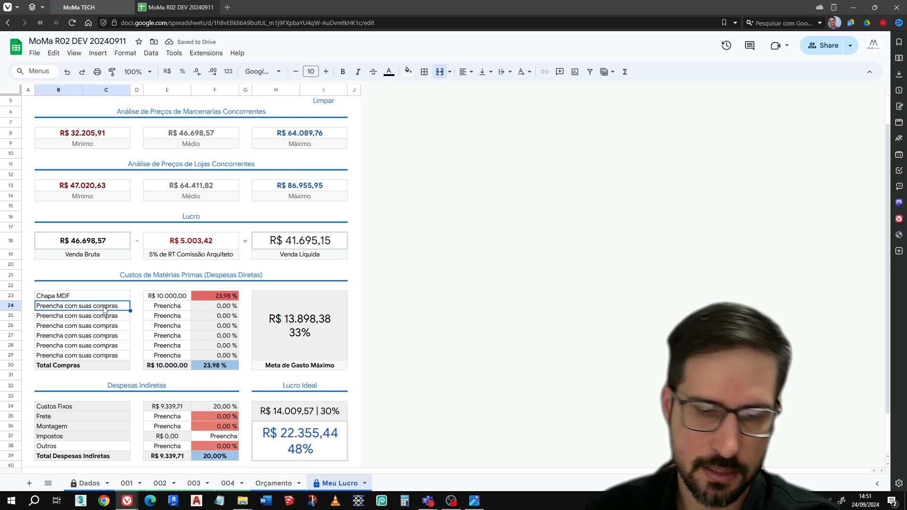
pyautogui.write('Acessorios')
pyautogui.press('Return')
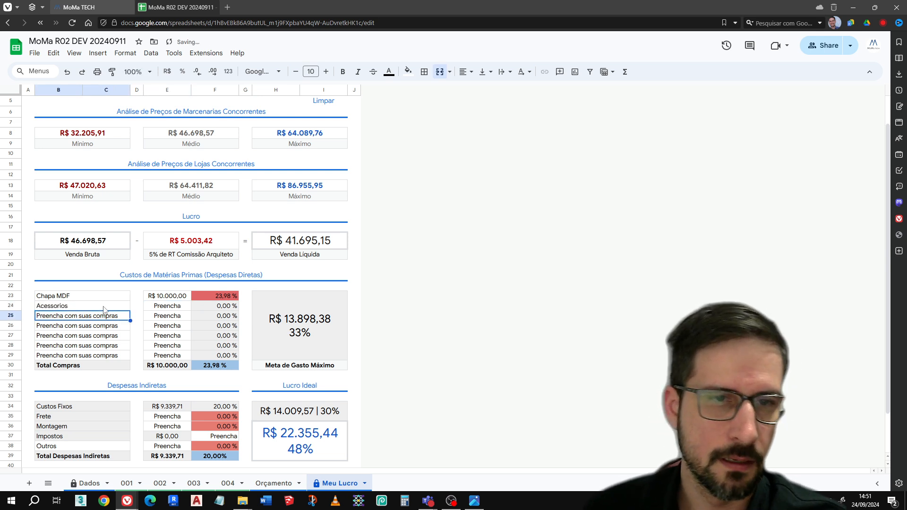
pyautogui.click(164, 310)
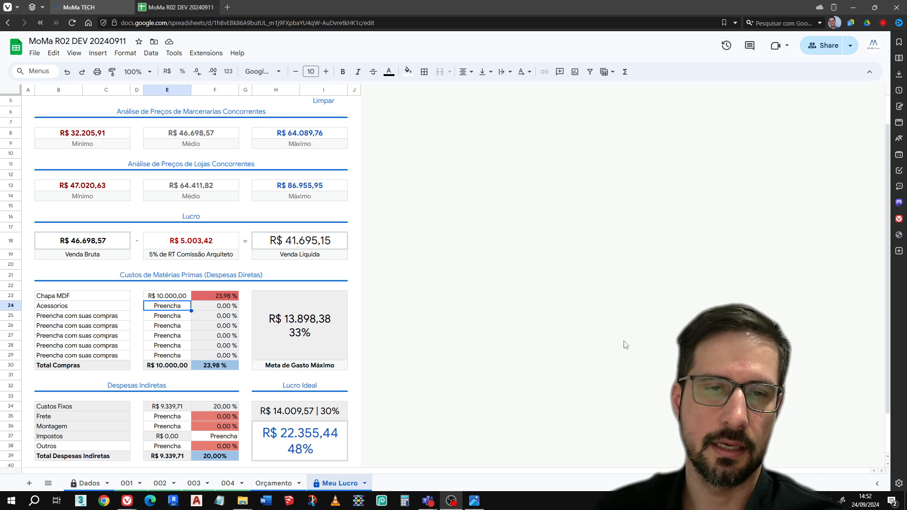
pyautogui.click(179, 316)
pyautogui.click(178, 308)
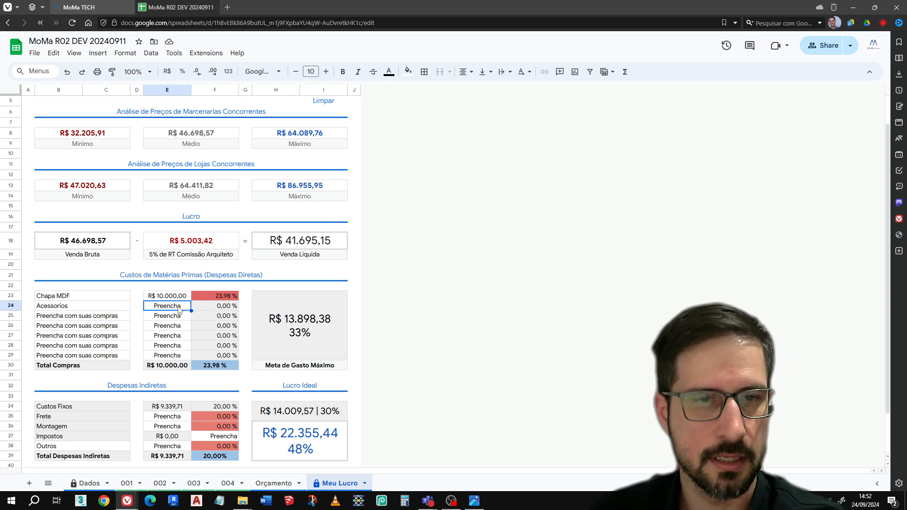
pyautogui.write('500')
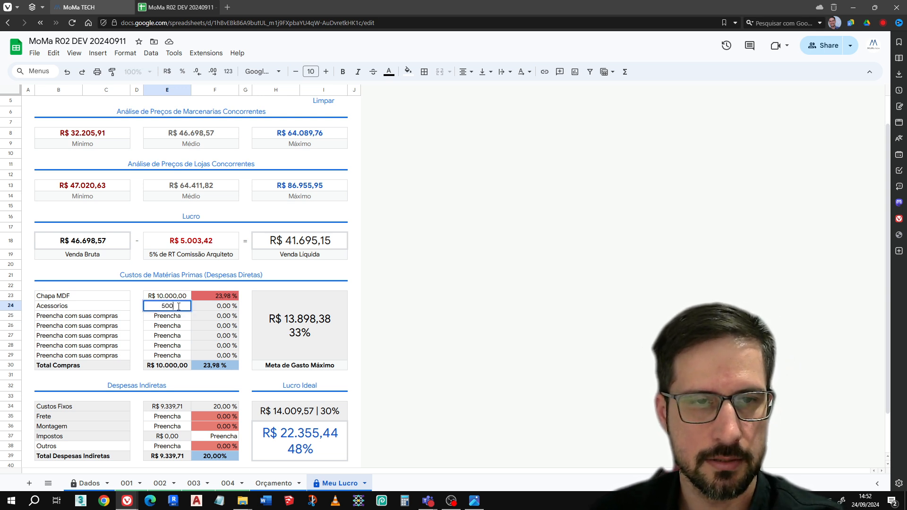
pyautogui.press('Return')
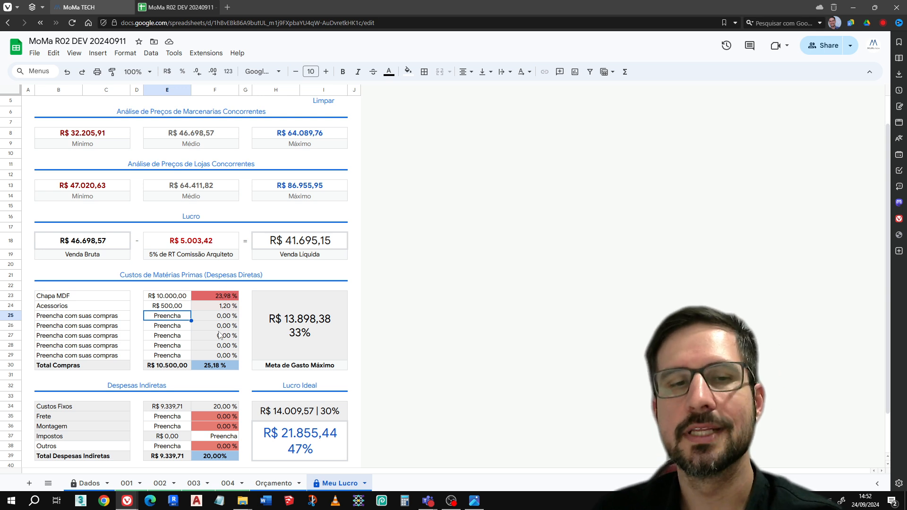
# Look over the expenses and profit on Meu Lucro, the item on sheet 001 and the Dados settings
pyautogui.scroll(-1, 221, 319)
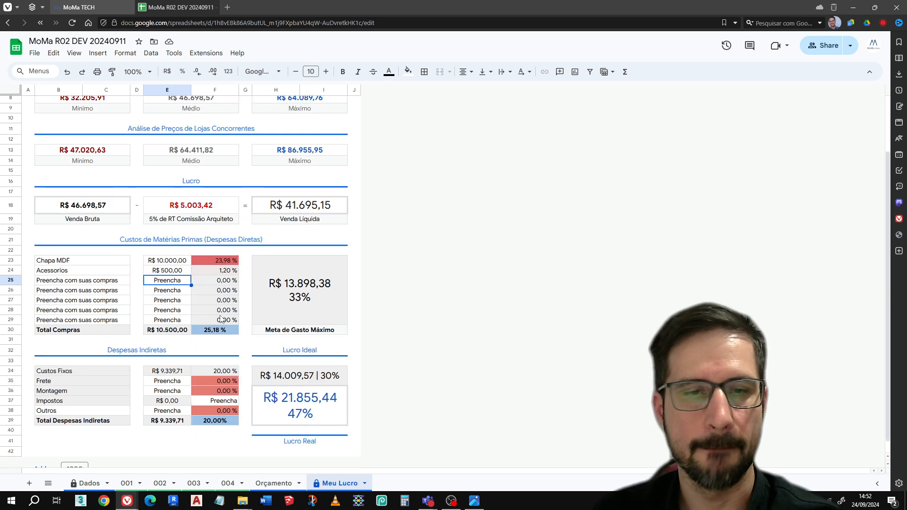
pyautogui.scroll(-1, 221, 320)
pyautogui.scroll(3, 220, 319)
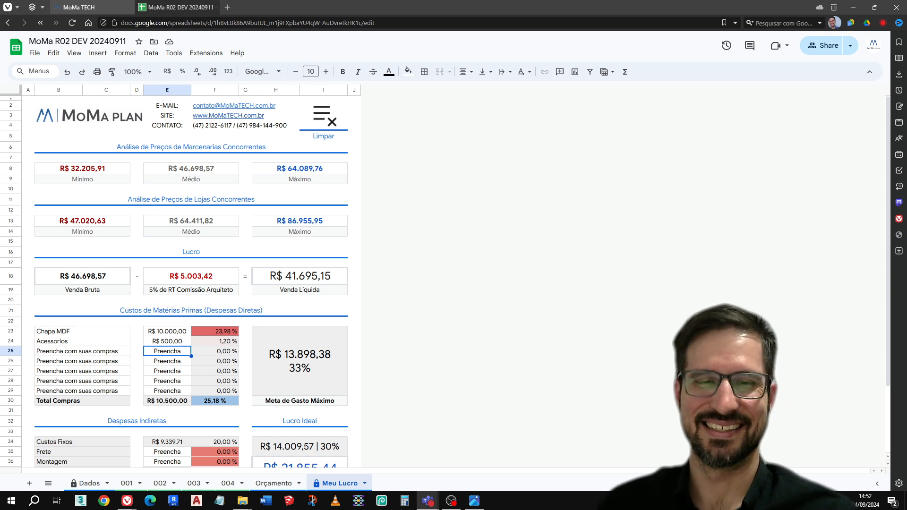
pyautogui.click(124, 485)
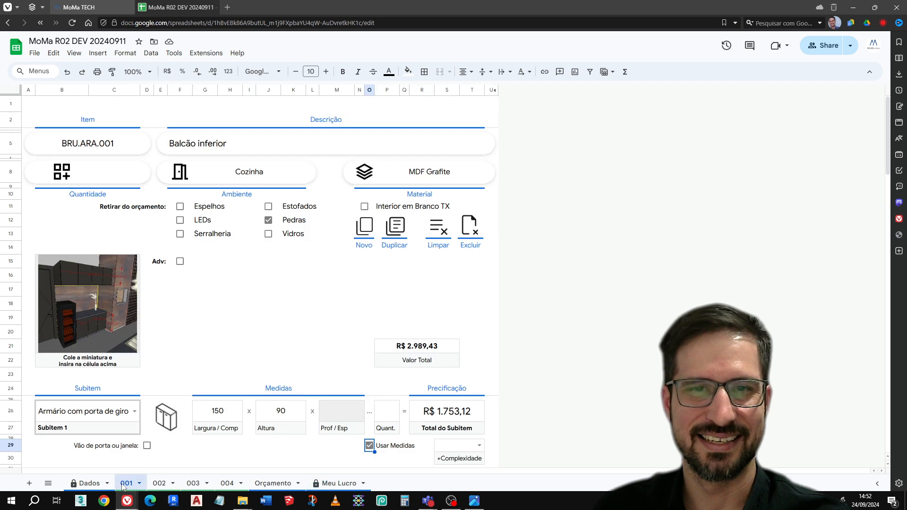
pyautogui.click(89, 483)
pyautogui.moveTo(451, 497)
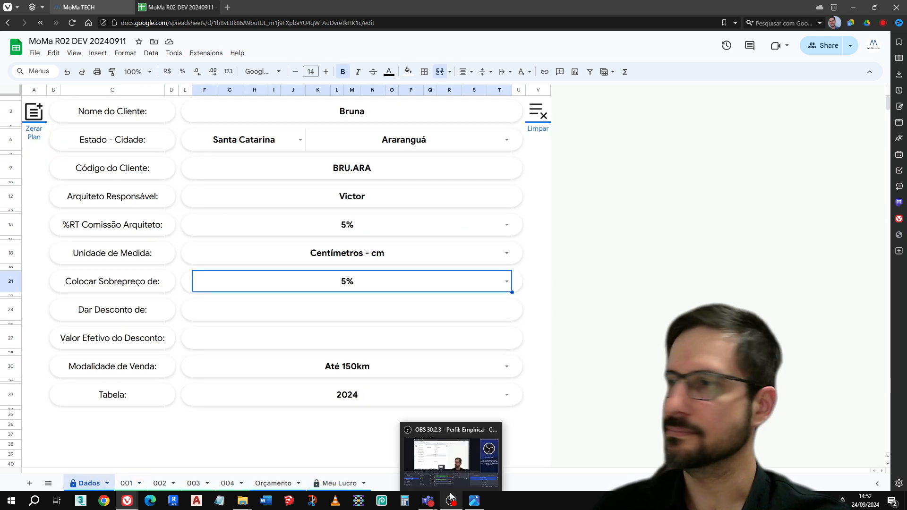